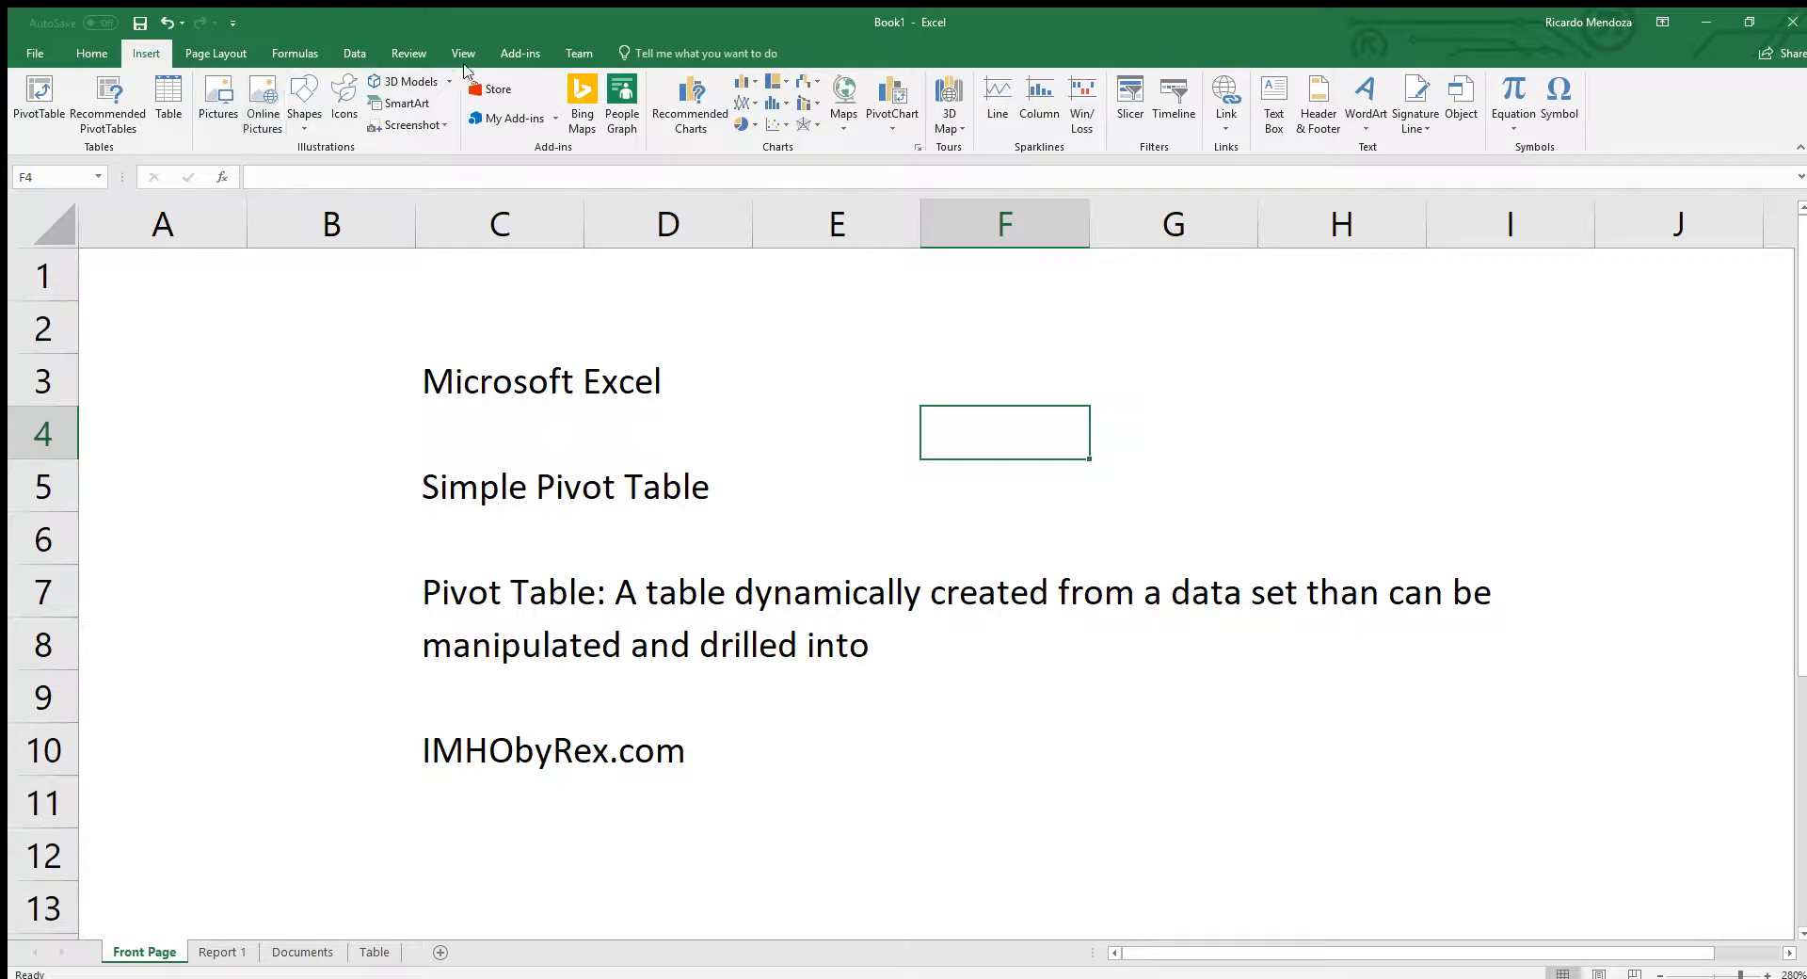
Step: Open the Report 1 sheet and examine the customer document table, including the formula in the Responsible District column
{"action": "left_click", "coordinate": [235, 947]}
{"action": "left_click", "coordinate": [1135, 732]}
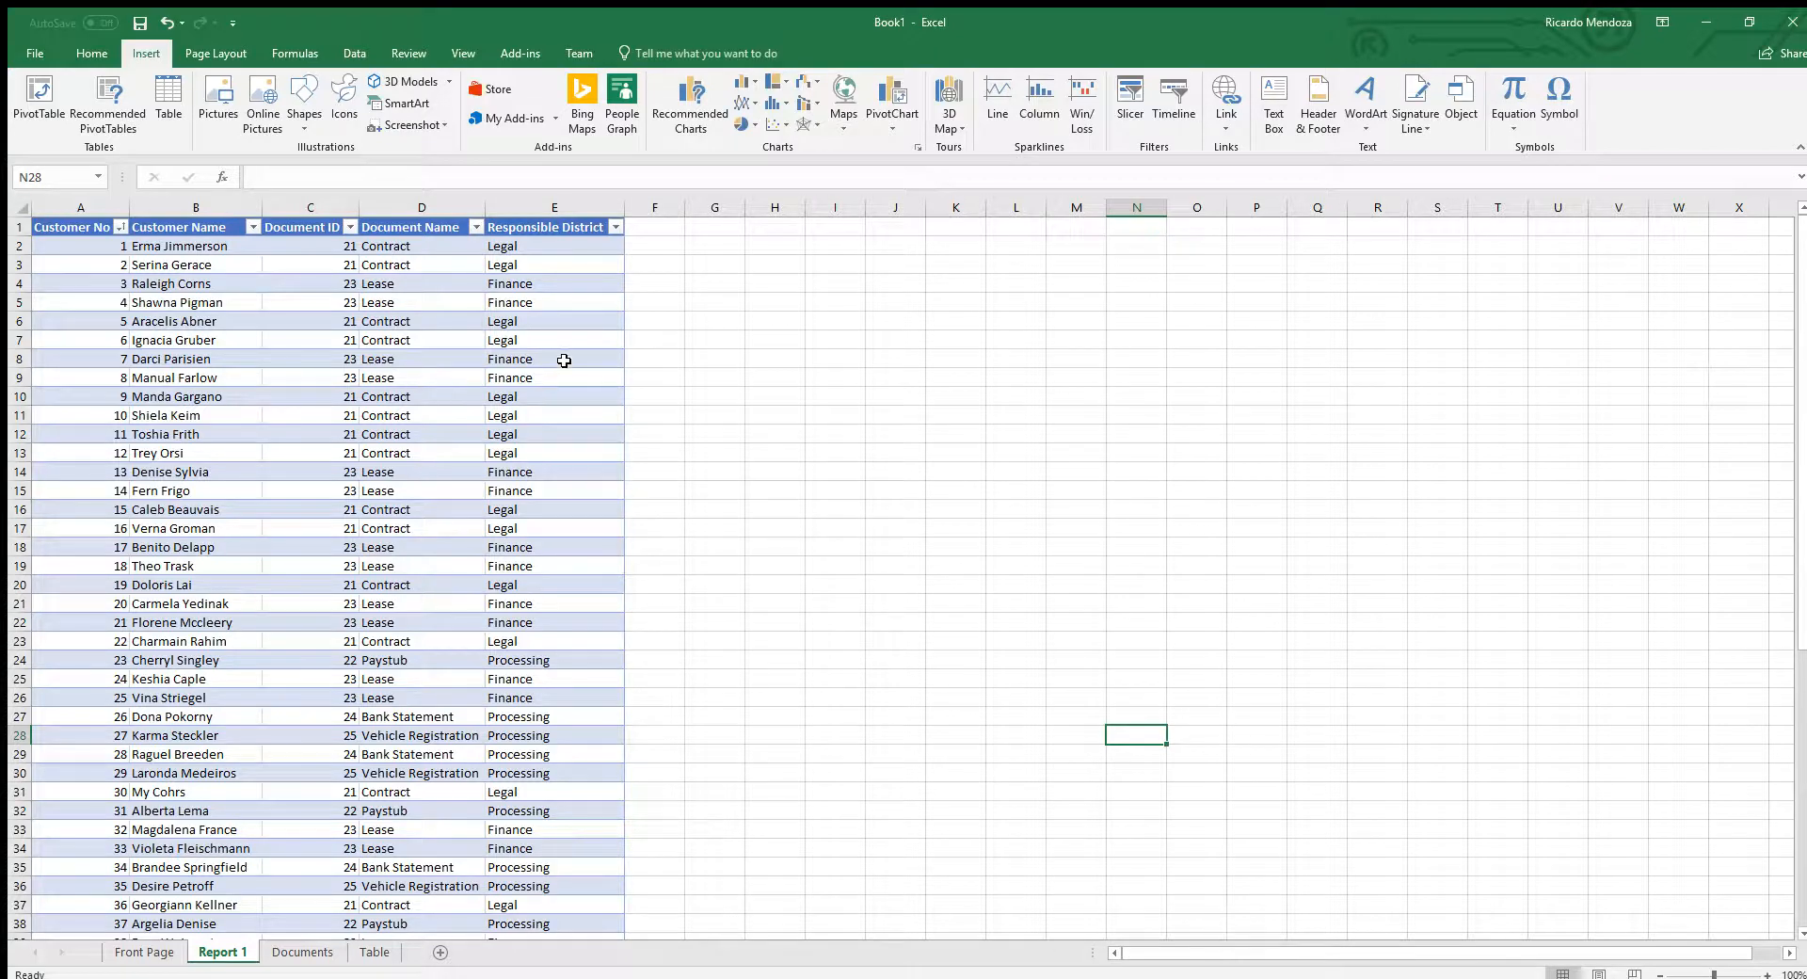
{"action": "left_click", "coordinate": [460, 244]}
{"action": "left_click", "coordinate": [577, 246]}
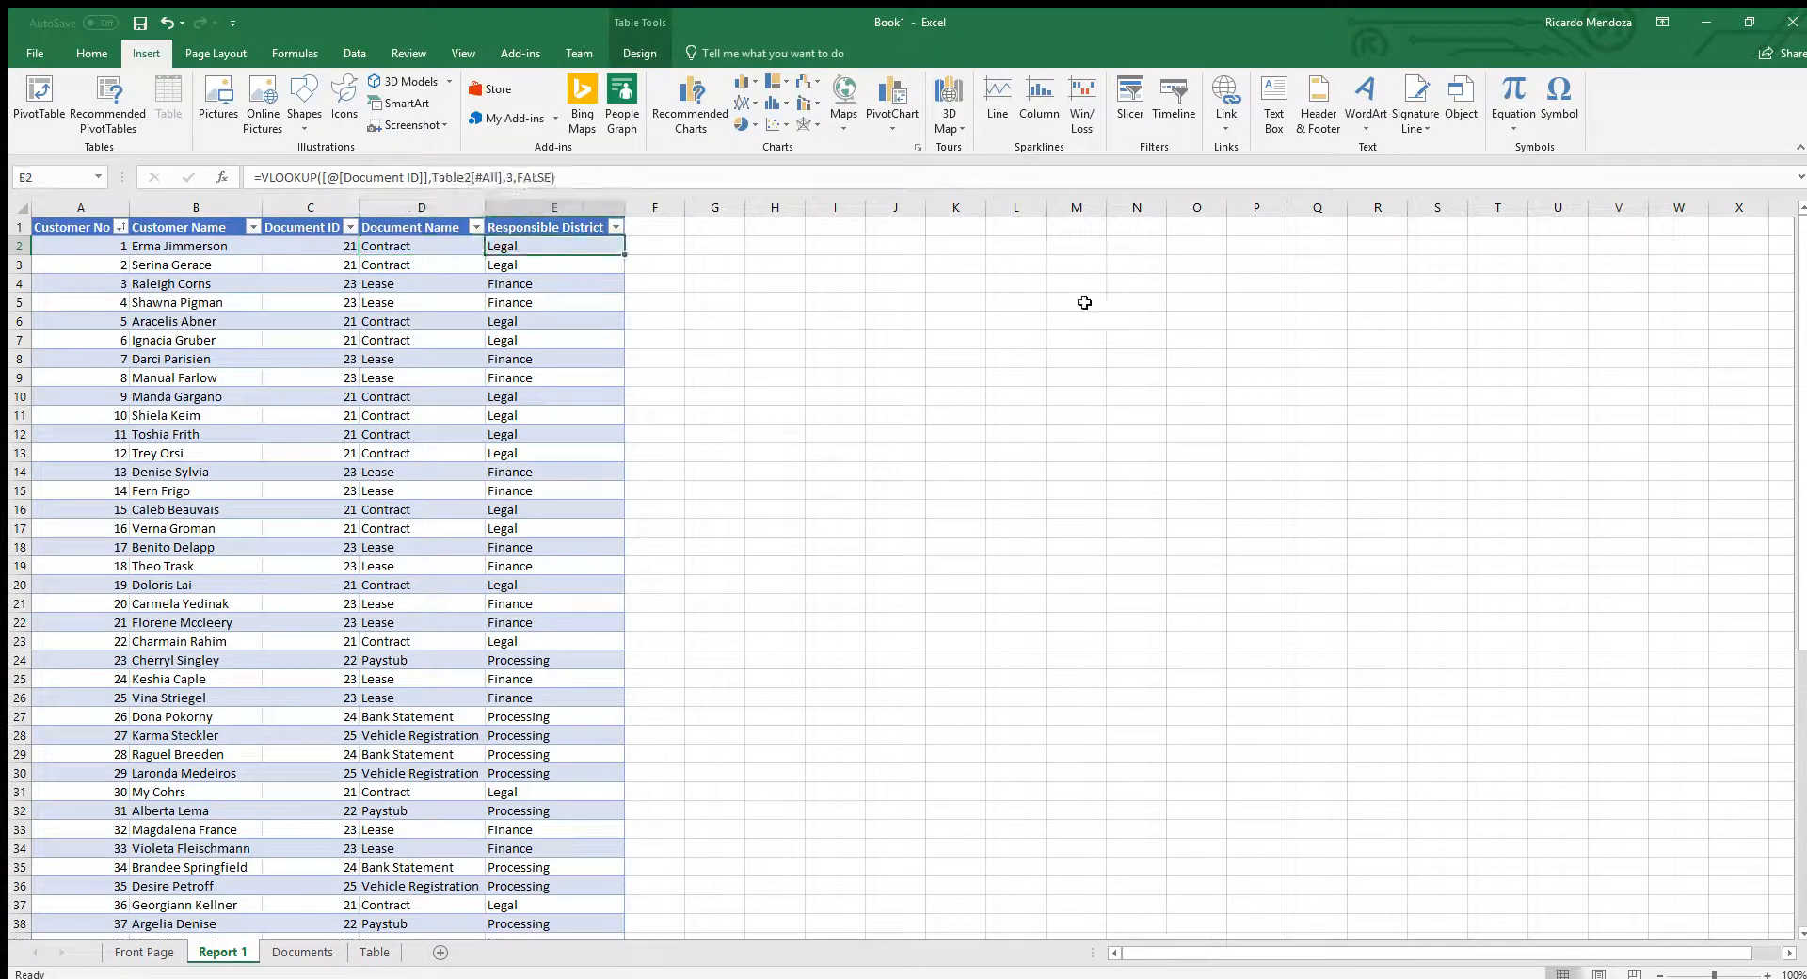
{"action": "left_click", "coordinate": [1082, 302]}
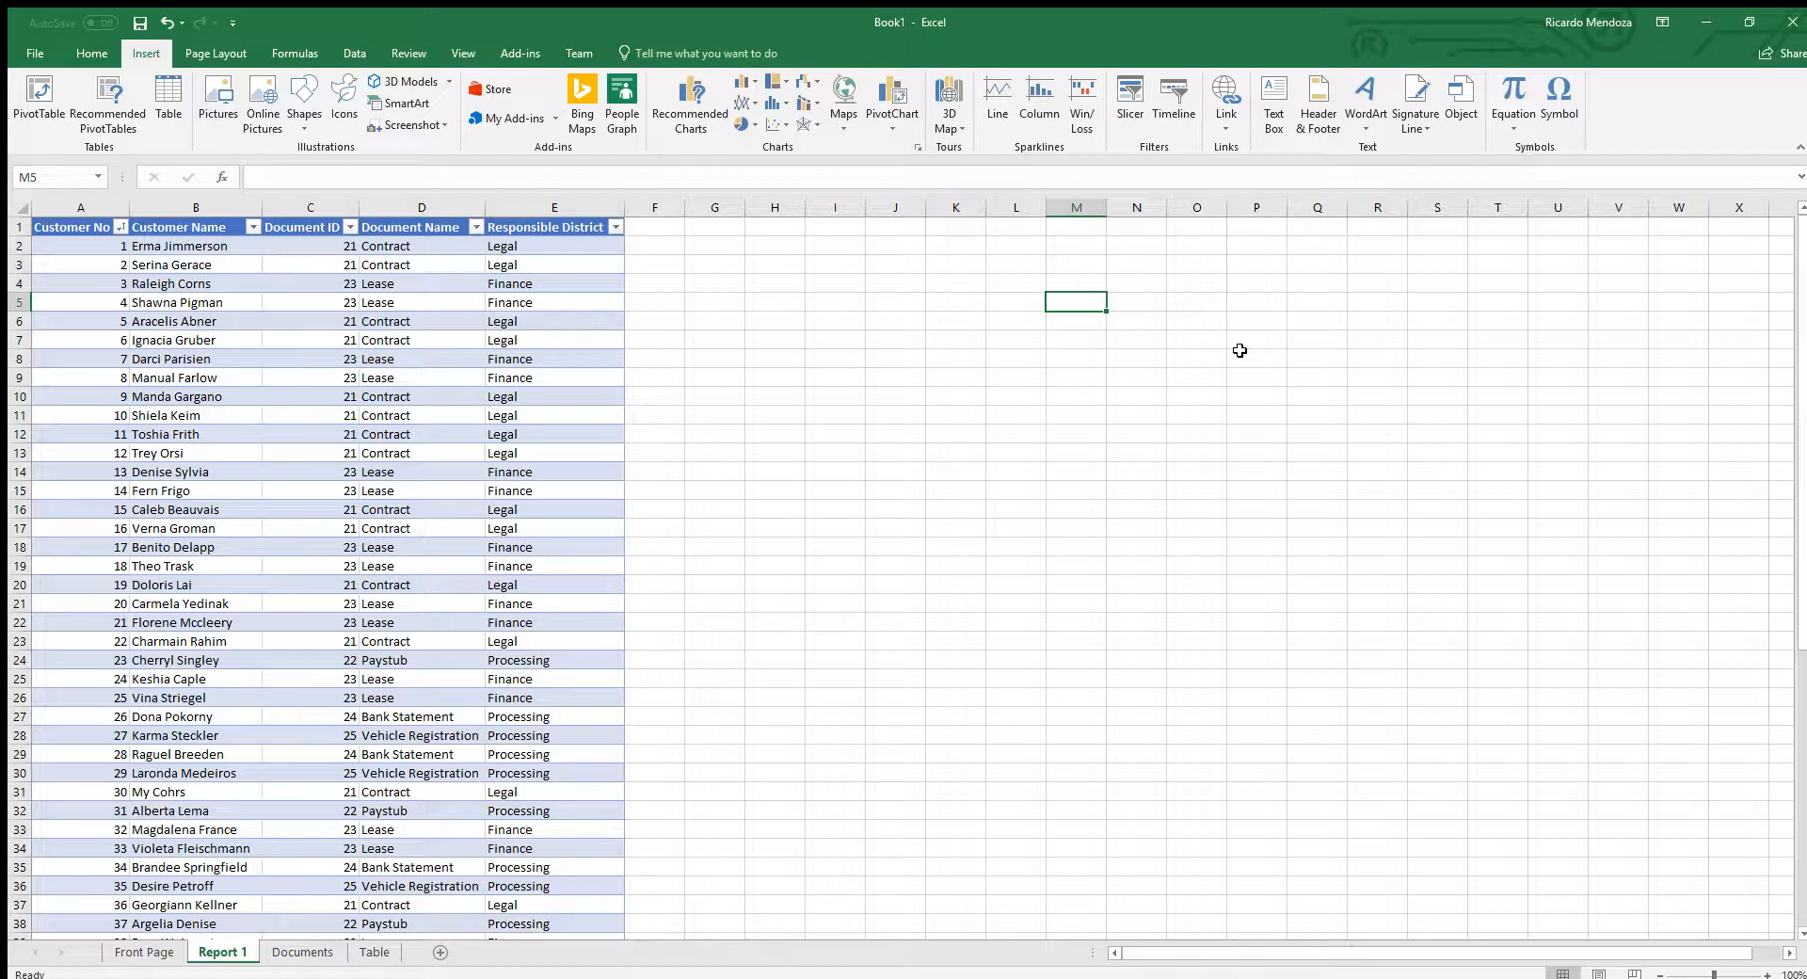
{"action": "left_click", "coordinate": [1095, 492]}
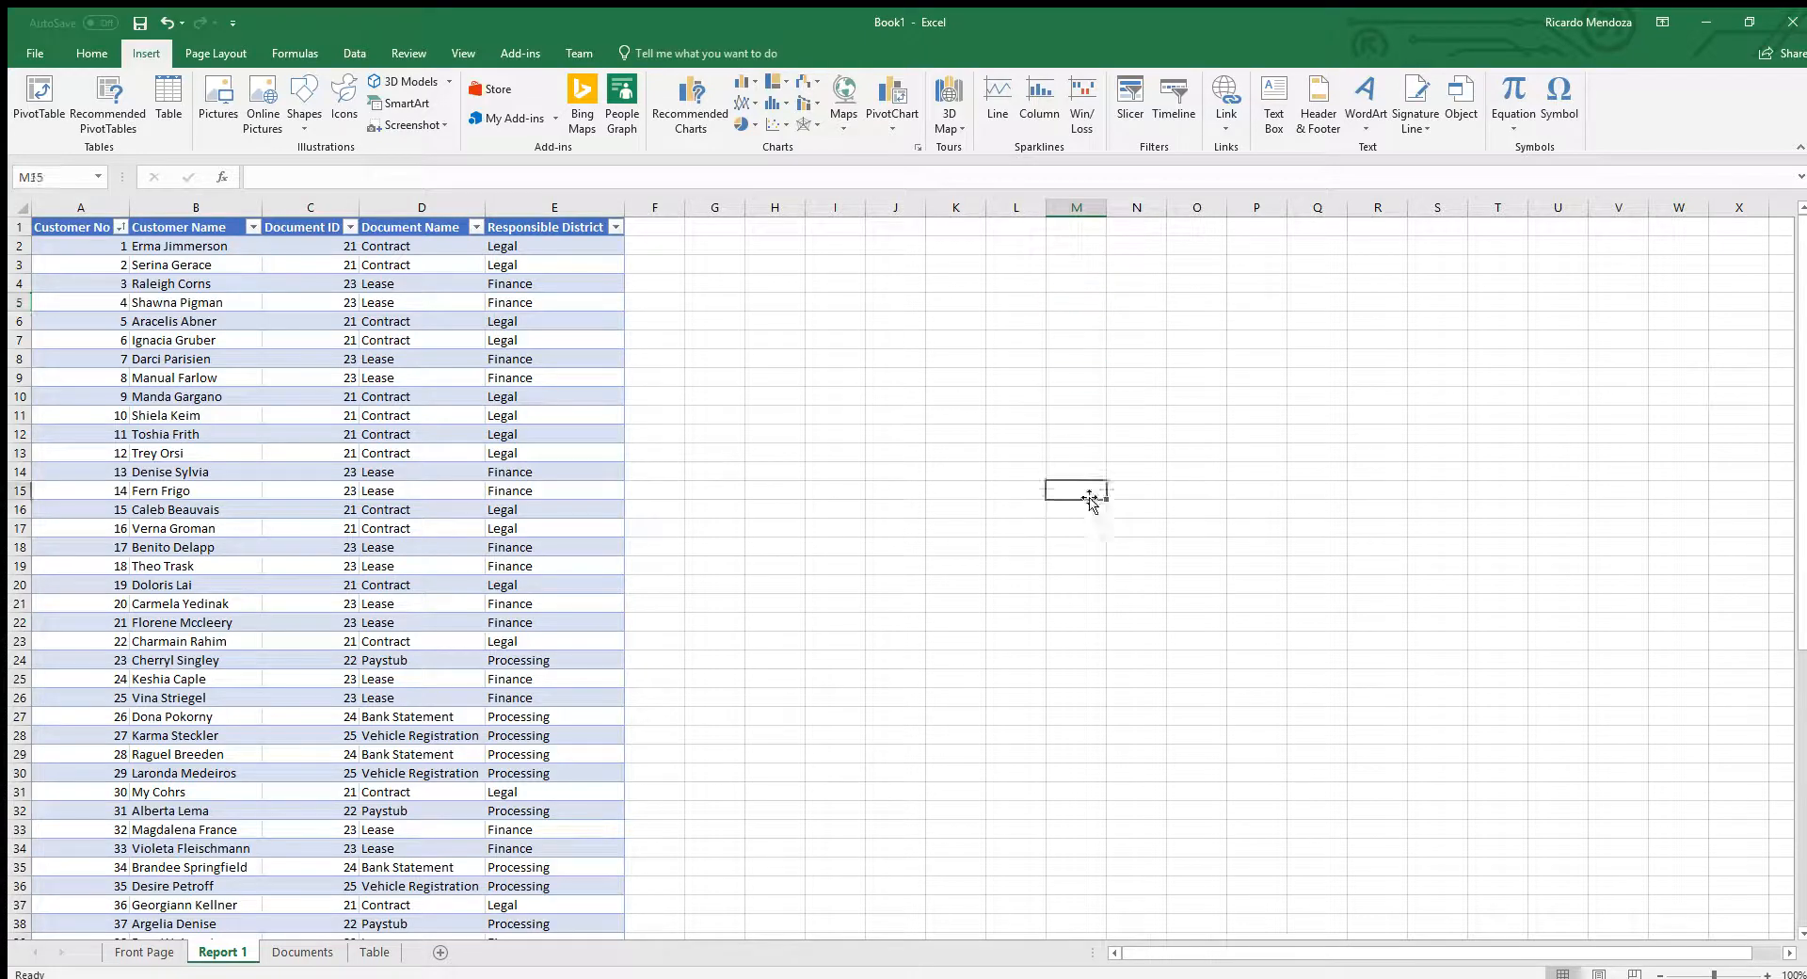
{"action": "left_click", "coordinate": [1021, 412]}
{"action": "left_click_drag", "start_coordinate": [970, 377], "coordinate": [1012, 360]}
{"action": "left_click", "coordinate": [899, 302]}
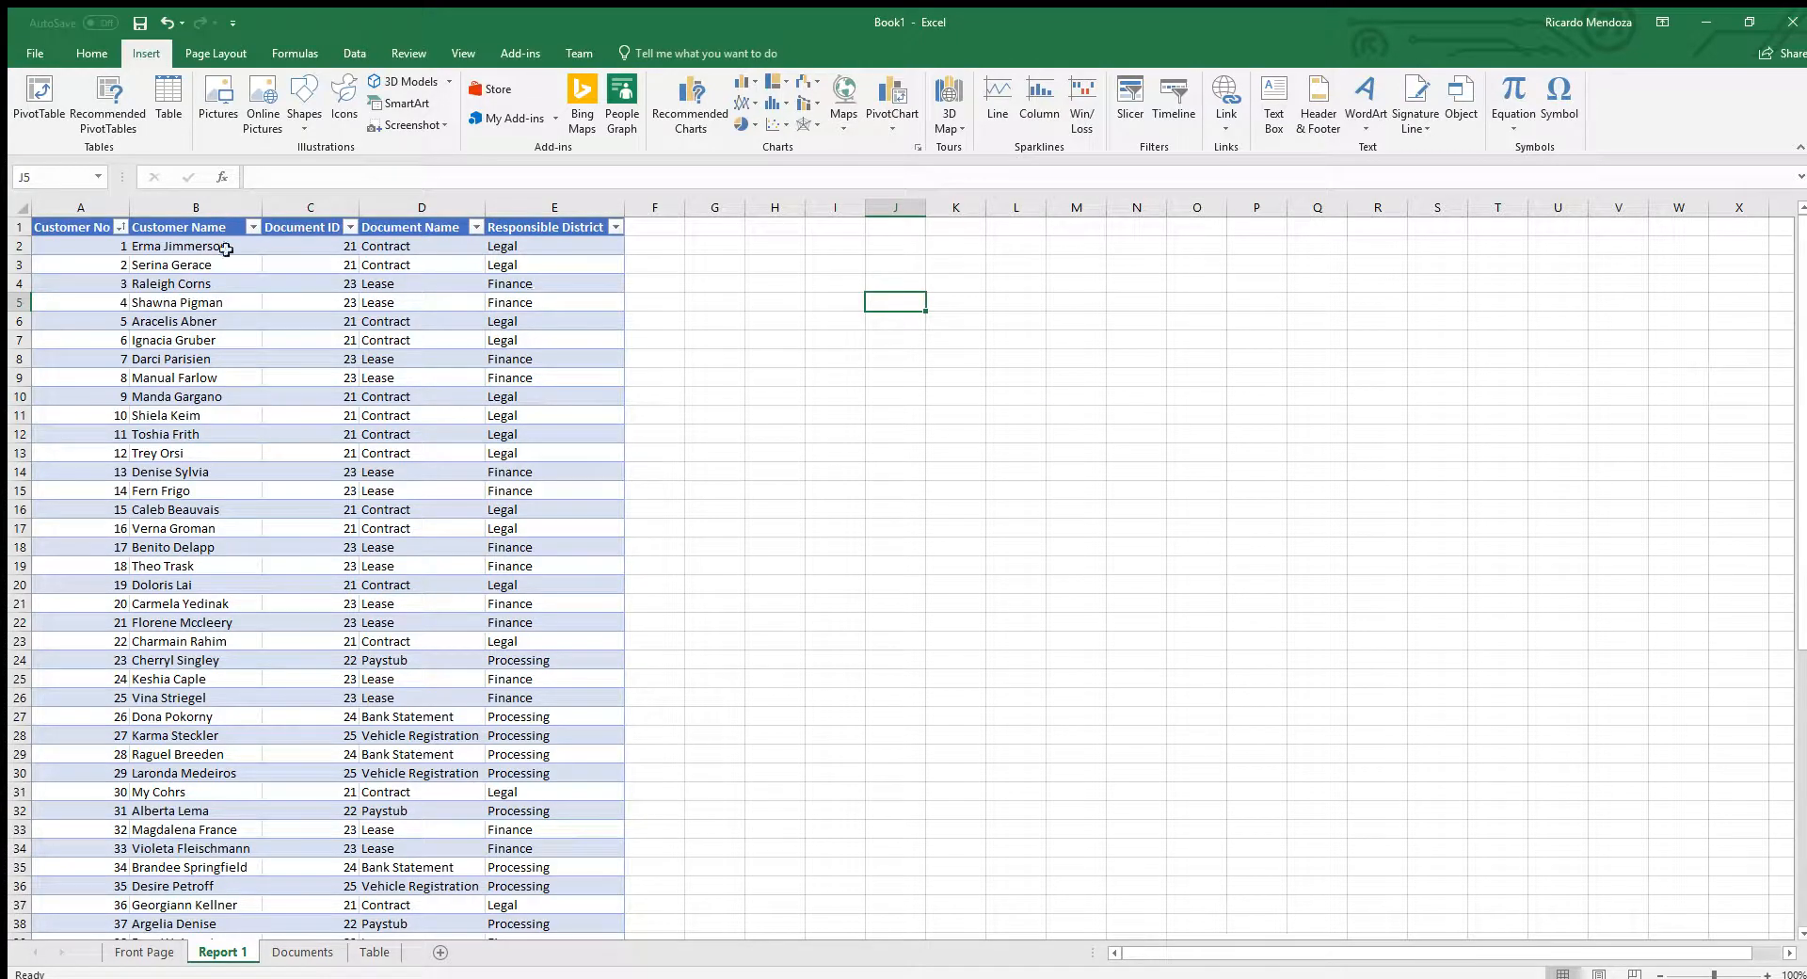
Step: Look over the Table and Documents sheets and return to the Report 1 sheet
{"action": "left_click", "coordinate": [374, 951]}
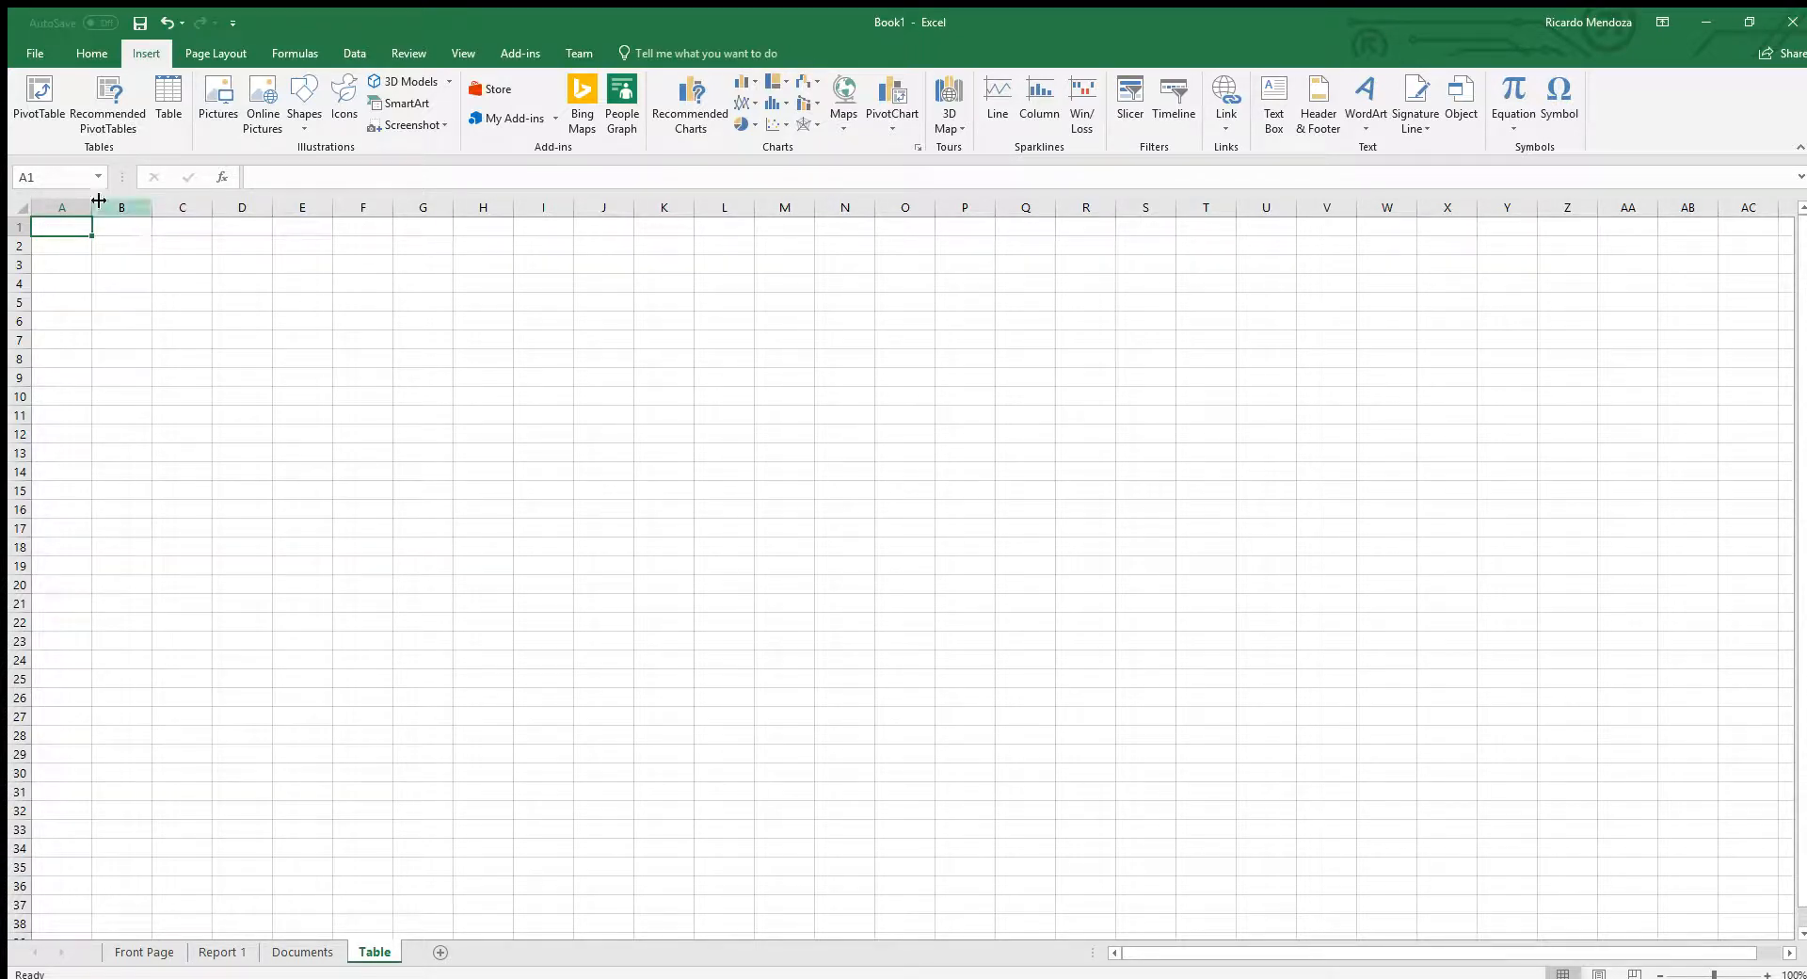
{"action": "left_click", "coordinate": [303, 951]}
{"action": "left_click", "coordinate": [222, 952]}
{"action": "left_click", "coordinate": [1360, 565]}
{"action": "left_click", "coordinate": [791, 247]}
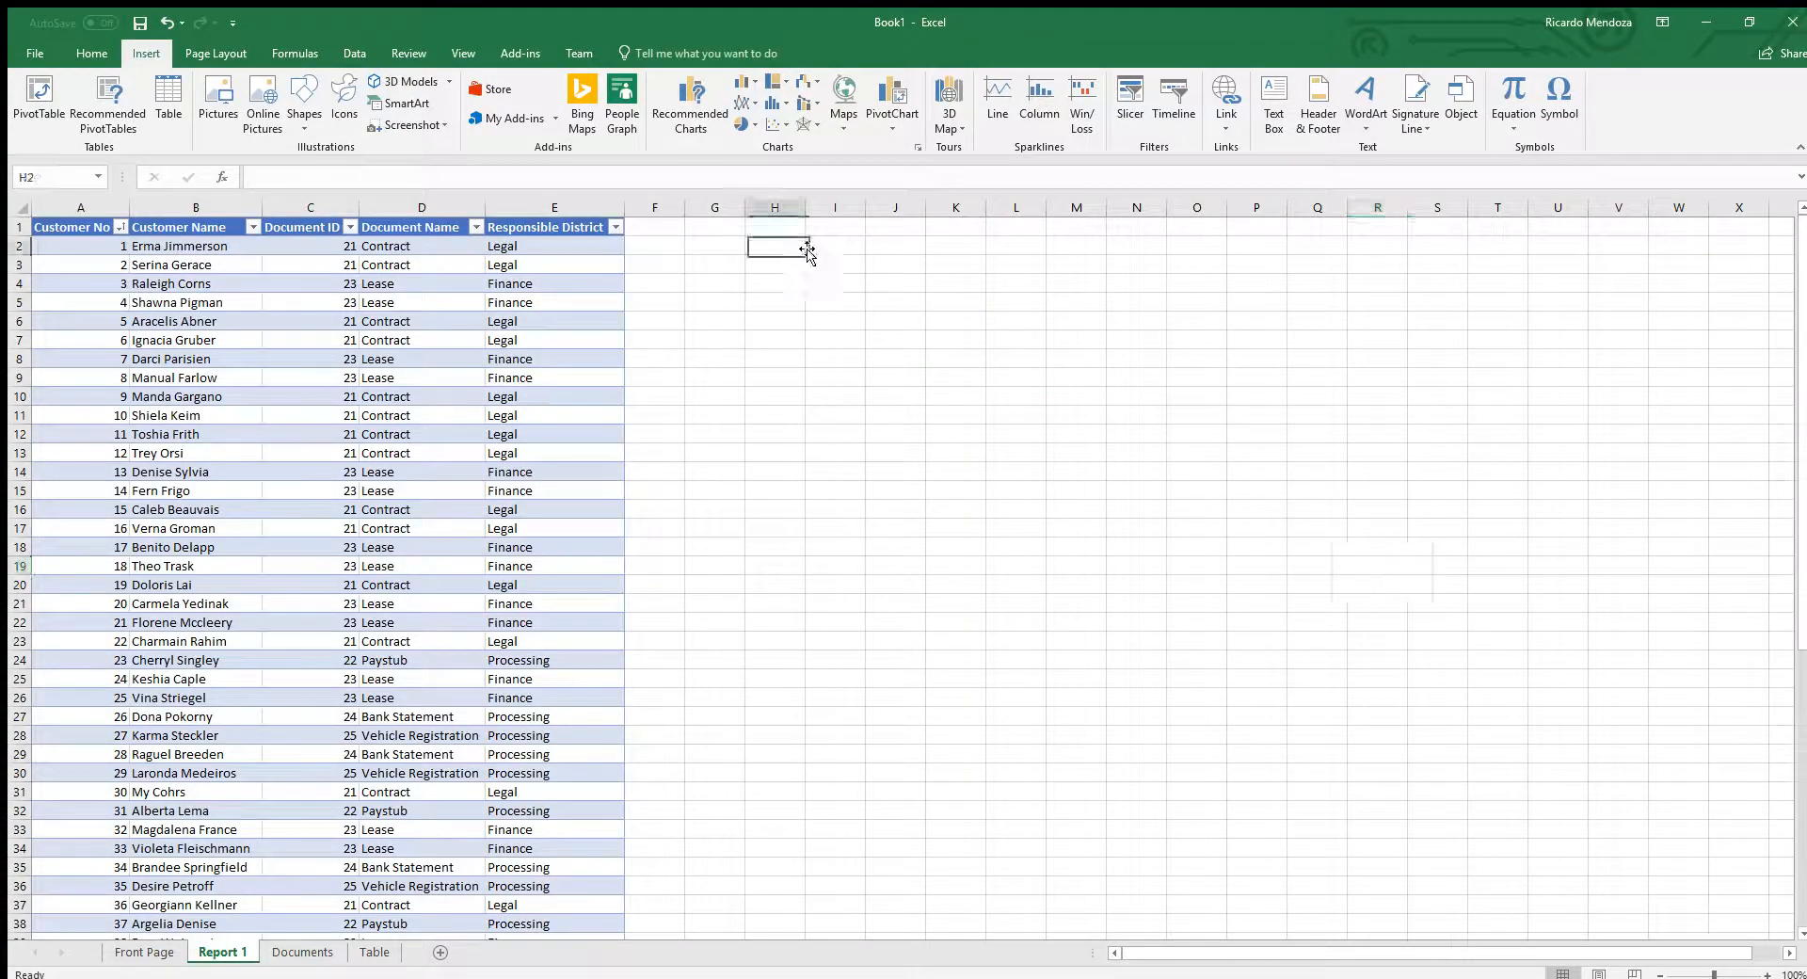
Step: Insert a PivotTable based on A1:E52 of the Report 1 sheet, placed on the same sheet at cell K1
{"action": "left_click", "coordinate": [890, 230]}
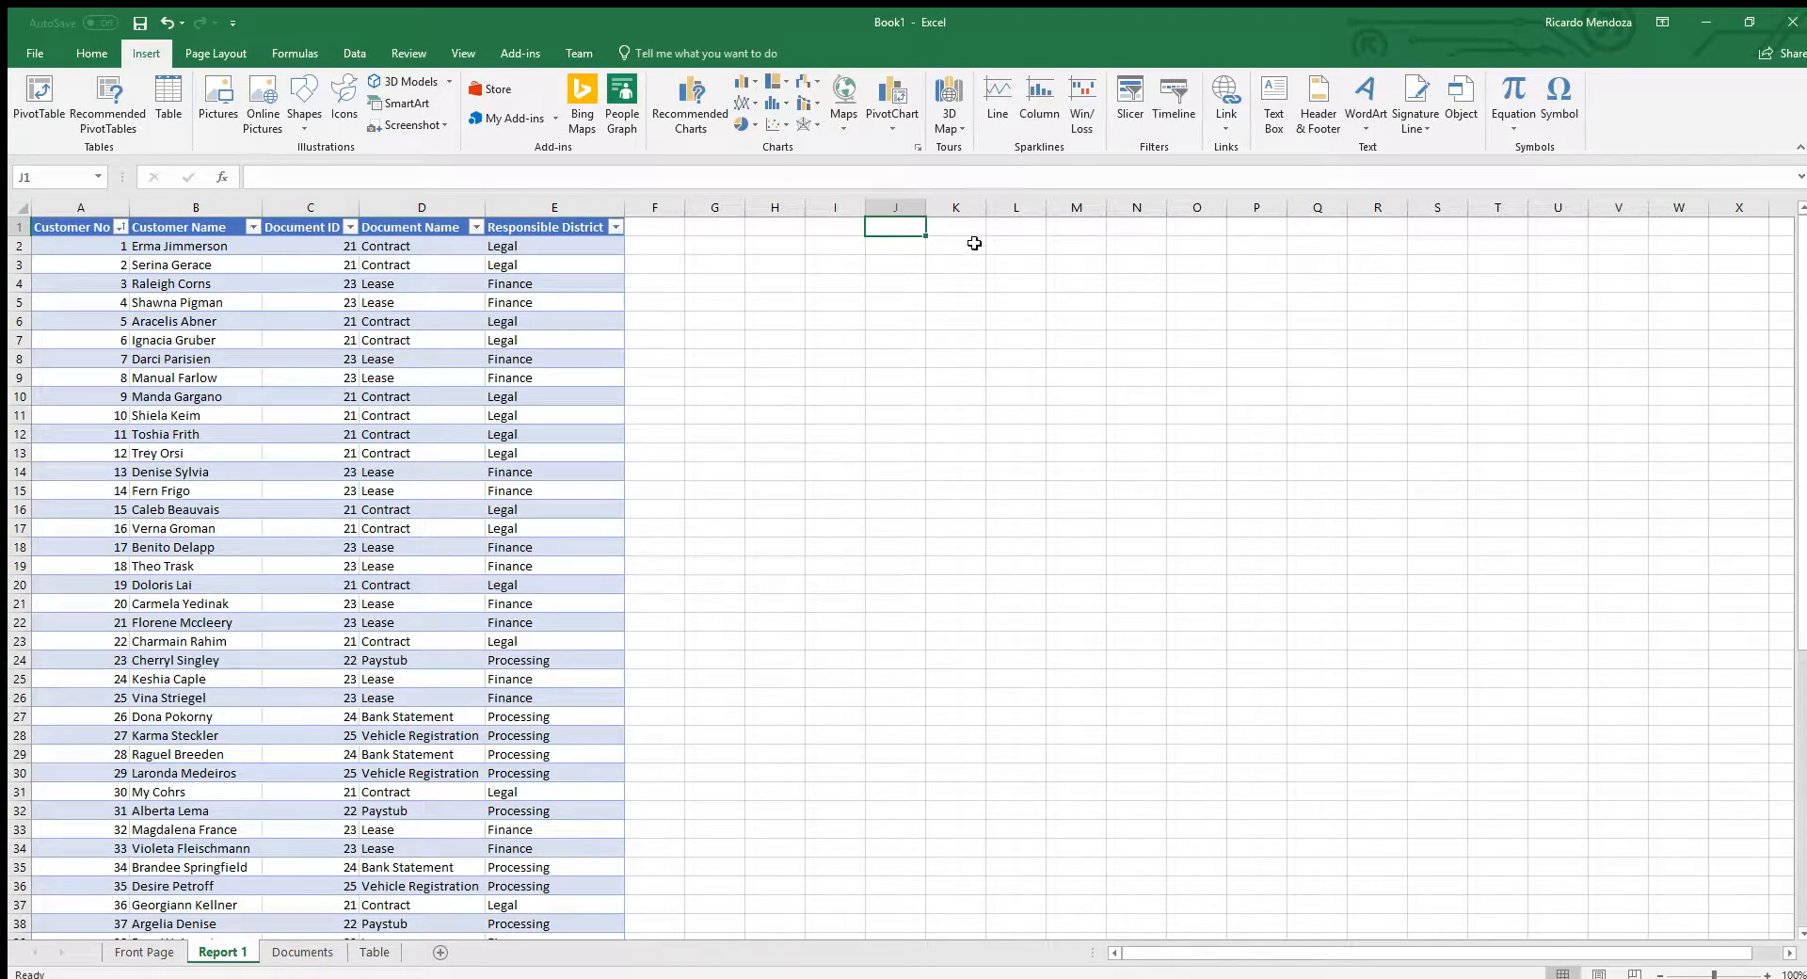
{"action": "left_click", "coordinate": [971, 232]}
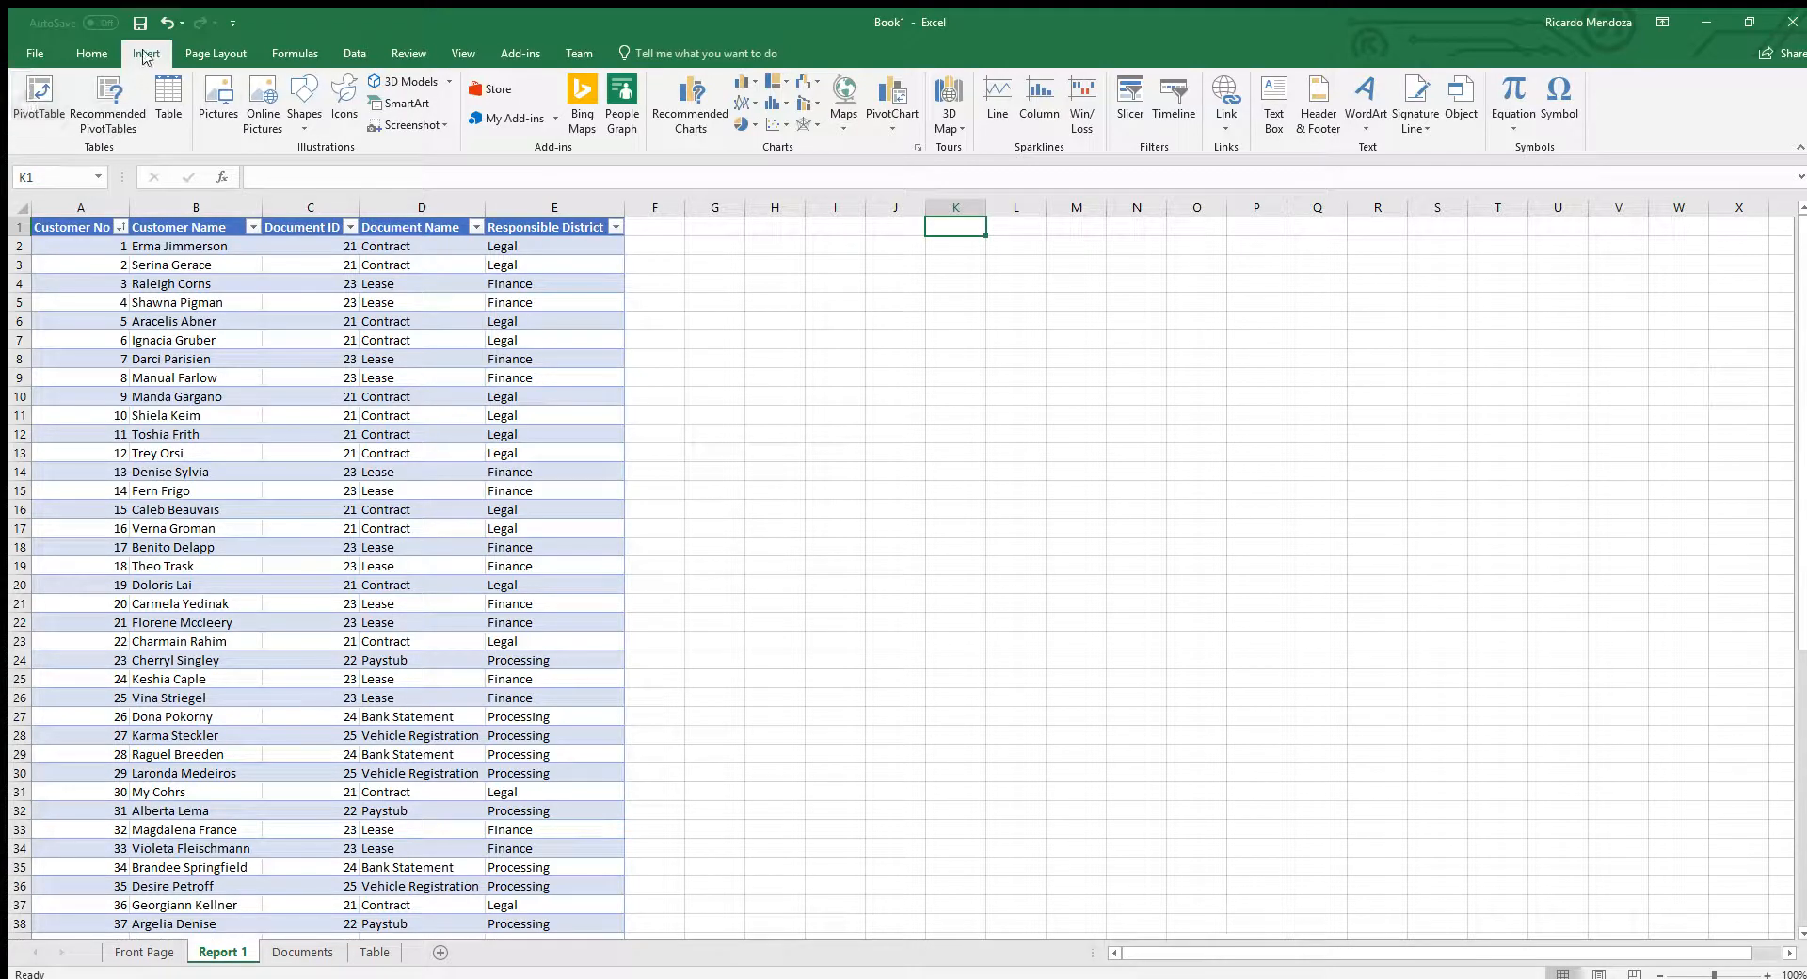
{"action": "left_click", "coordinate": [36, 91]}
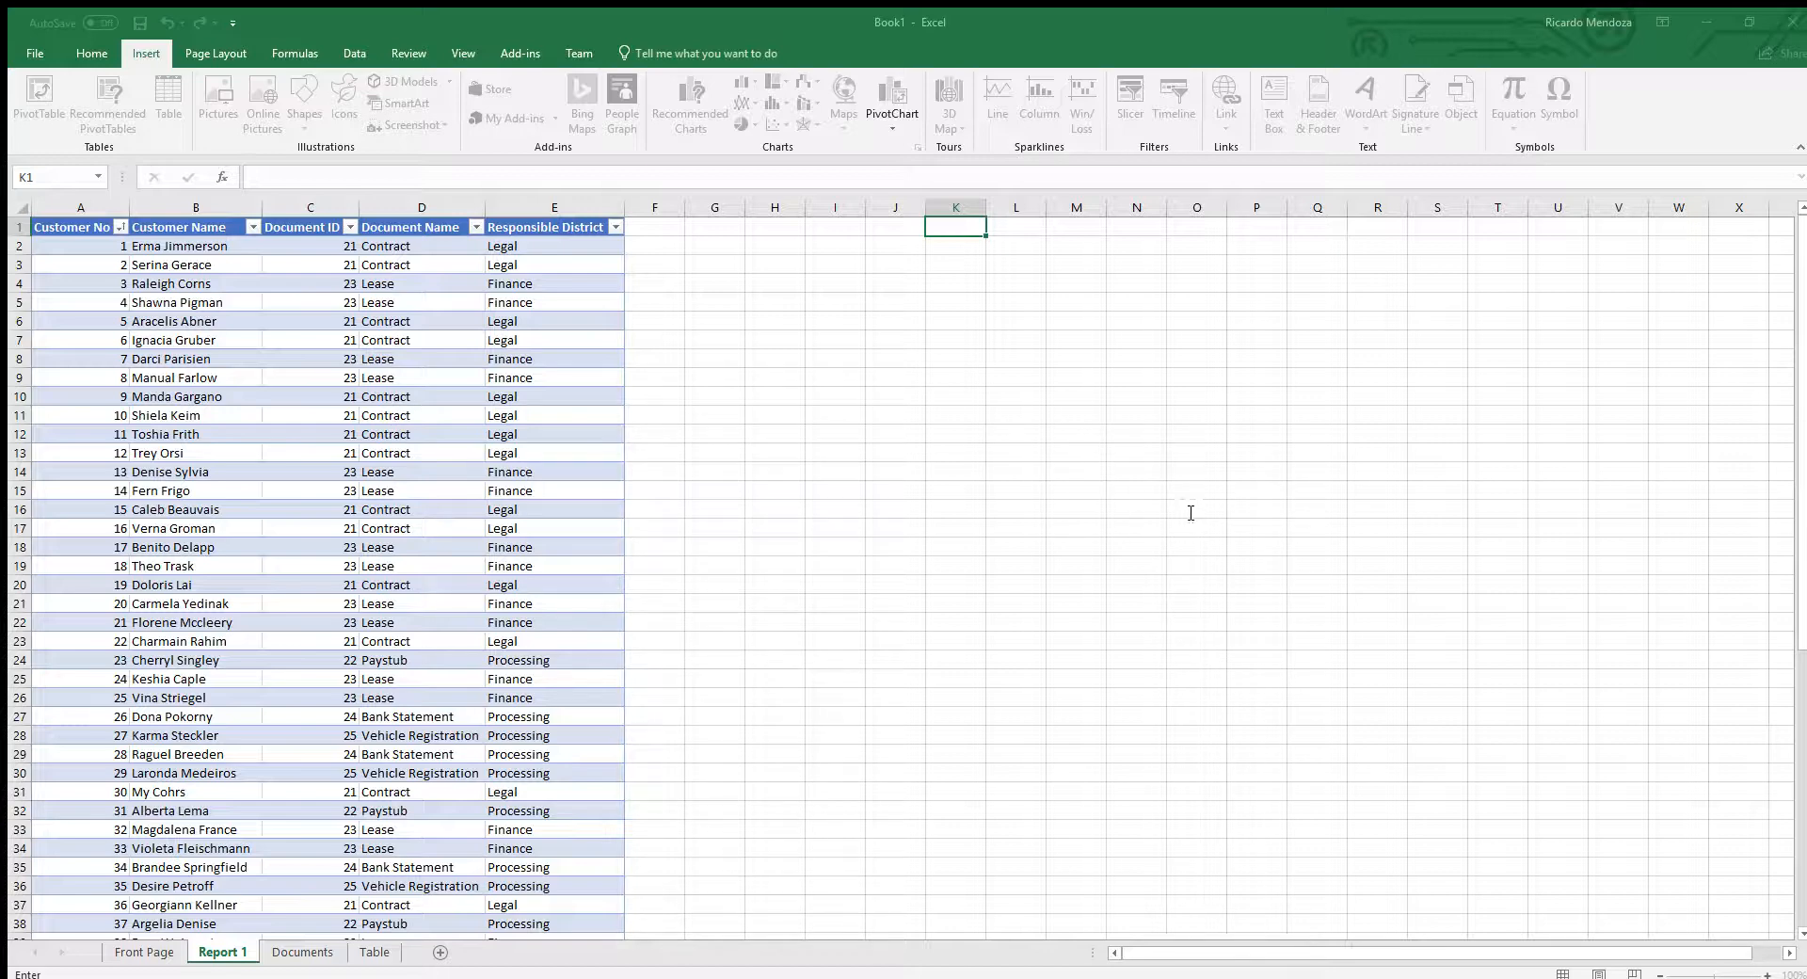
{"action": "left_click_drag", "start_coordinate": [80, 228], "coordinate": [524, 903]}
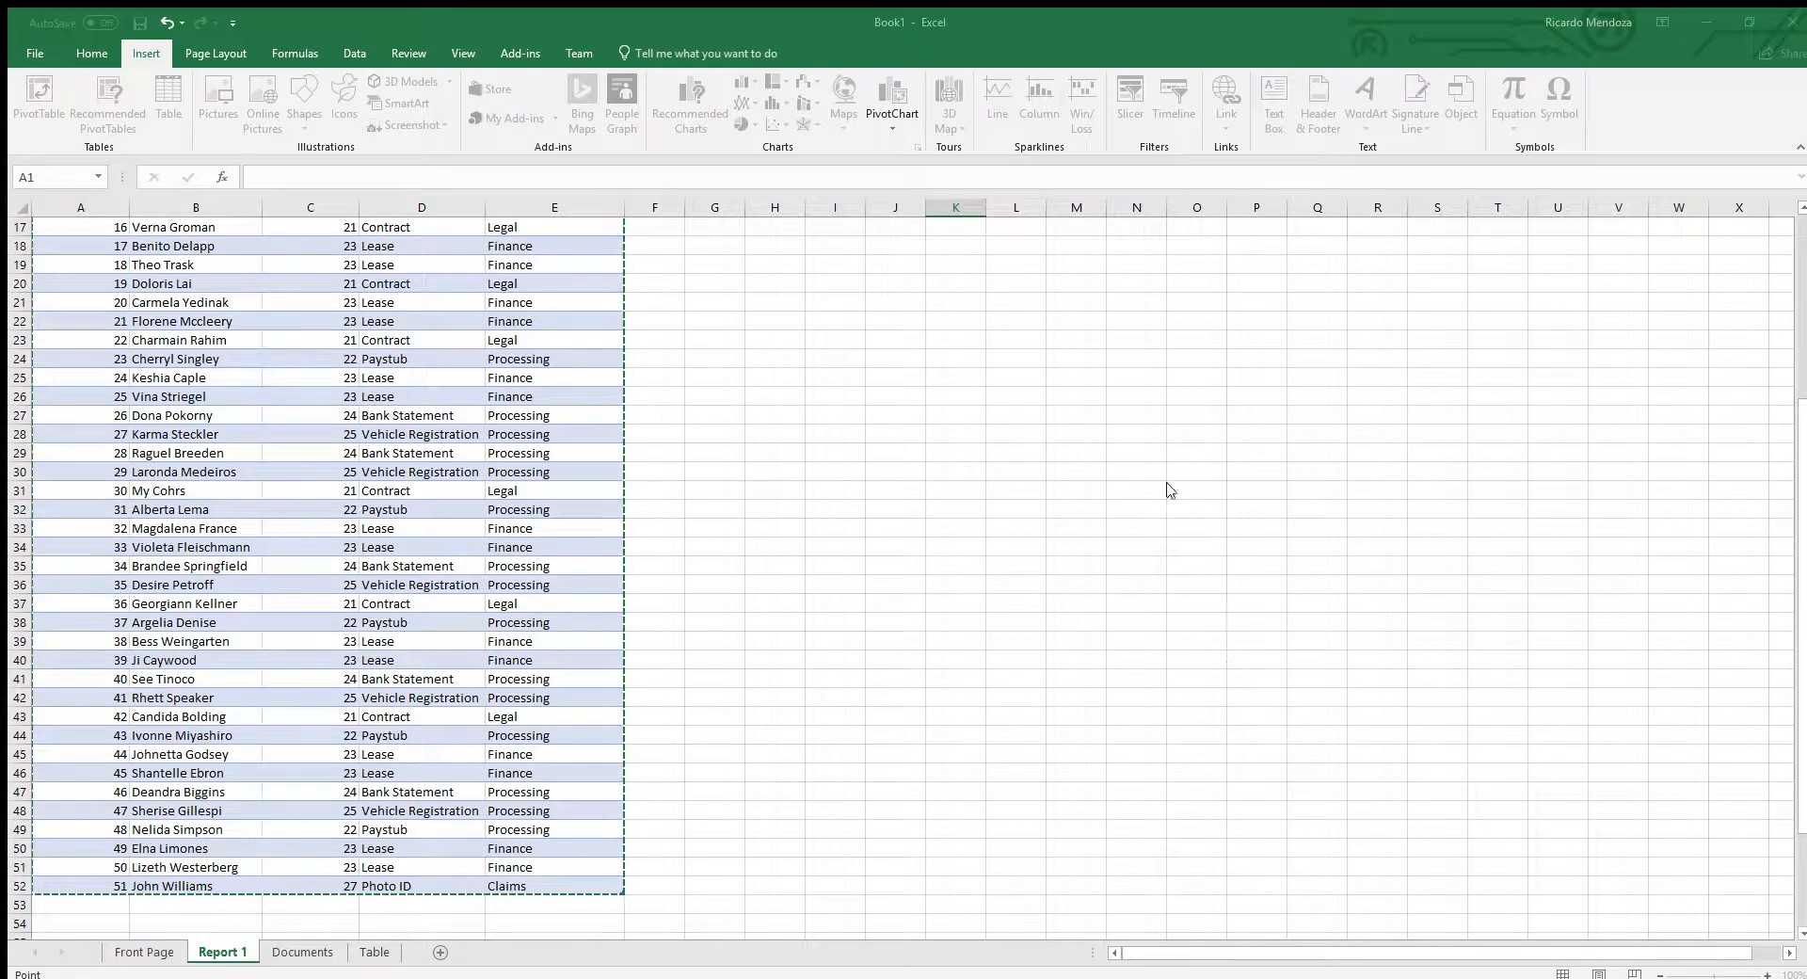
{"action": "left_click", "coordinate": [1120, 504]}
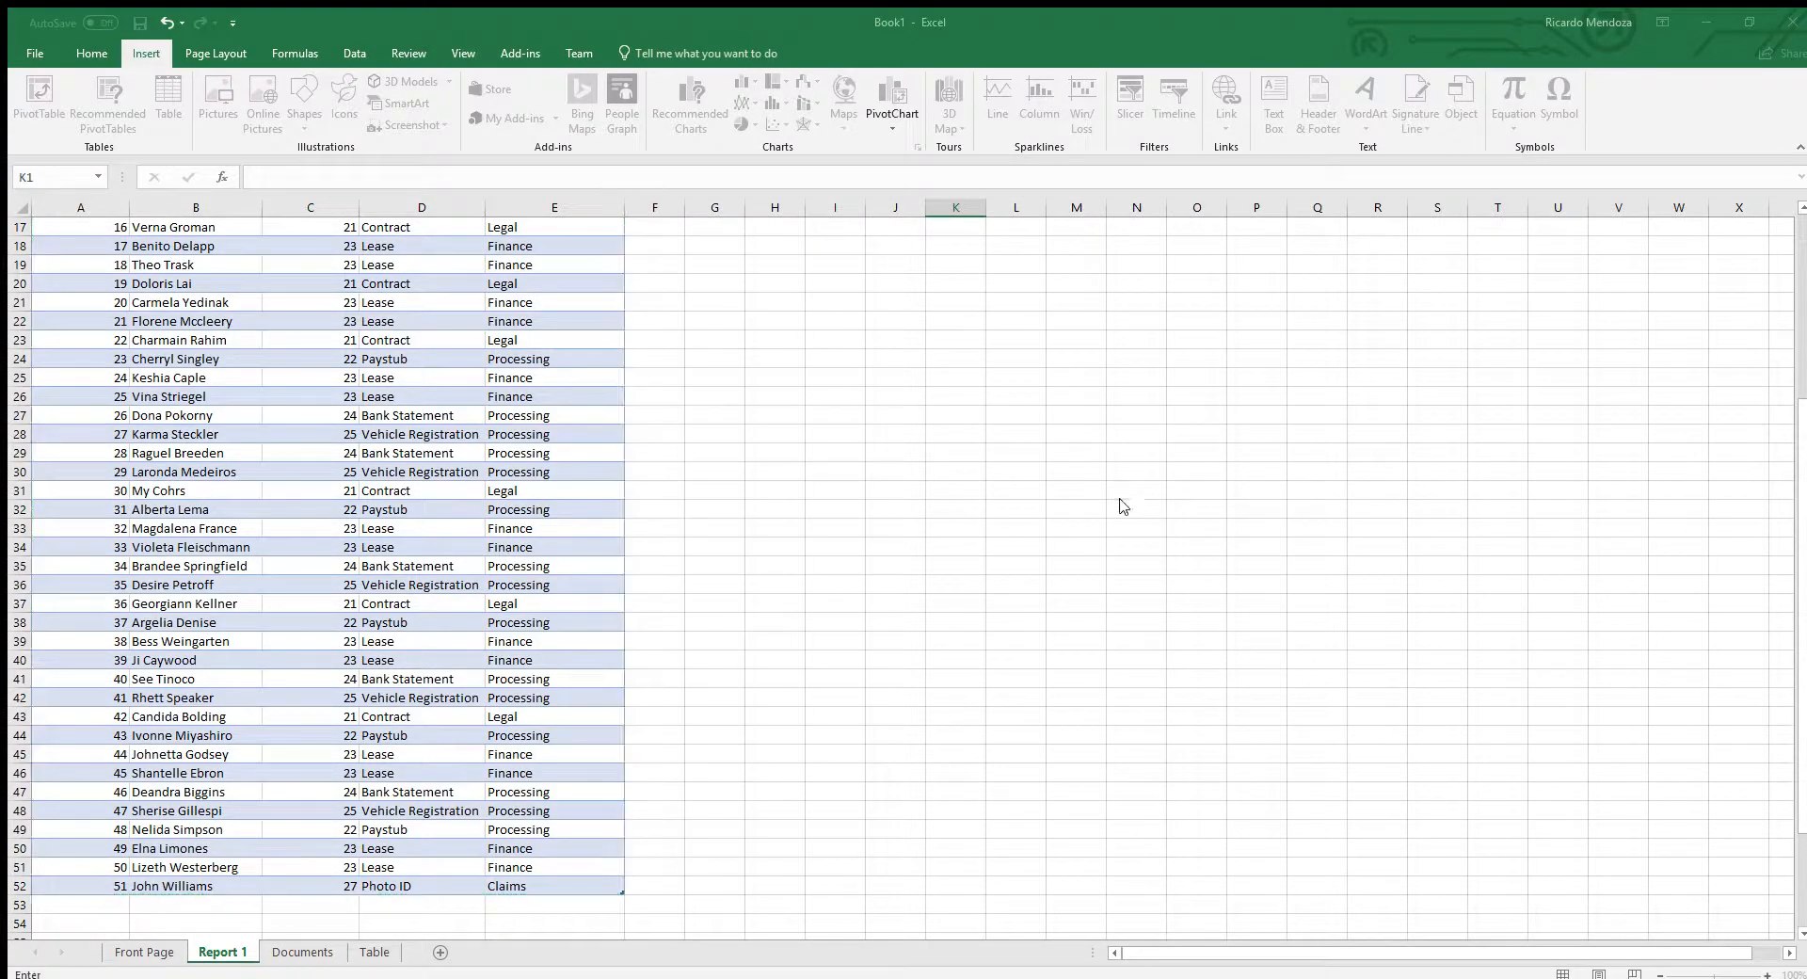
{"action": "left_click", "coordinate": [1250, 731]}
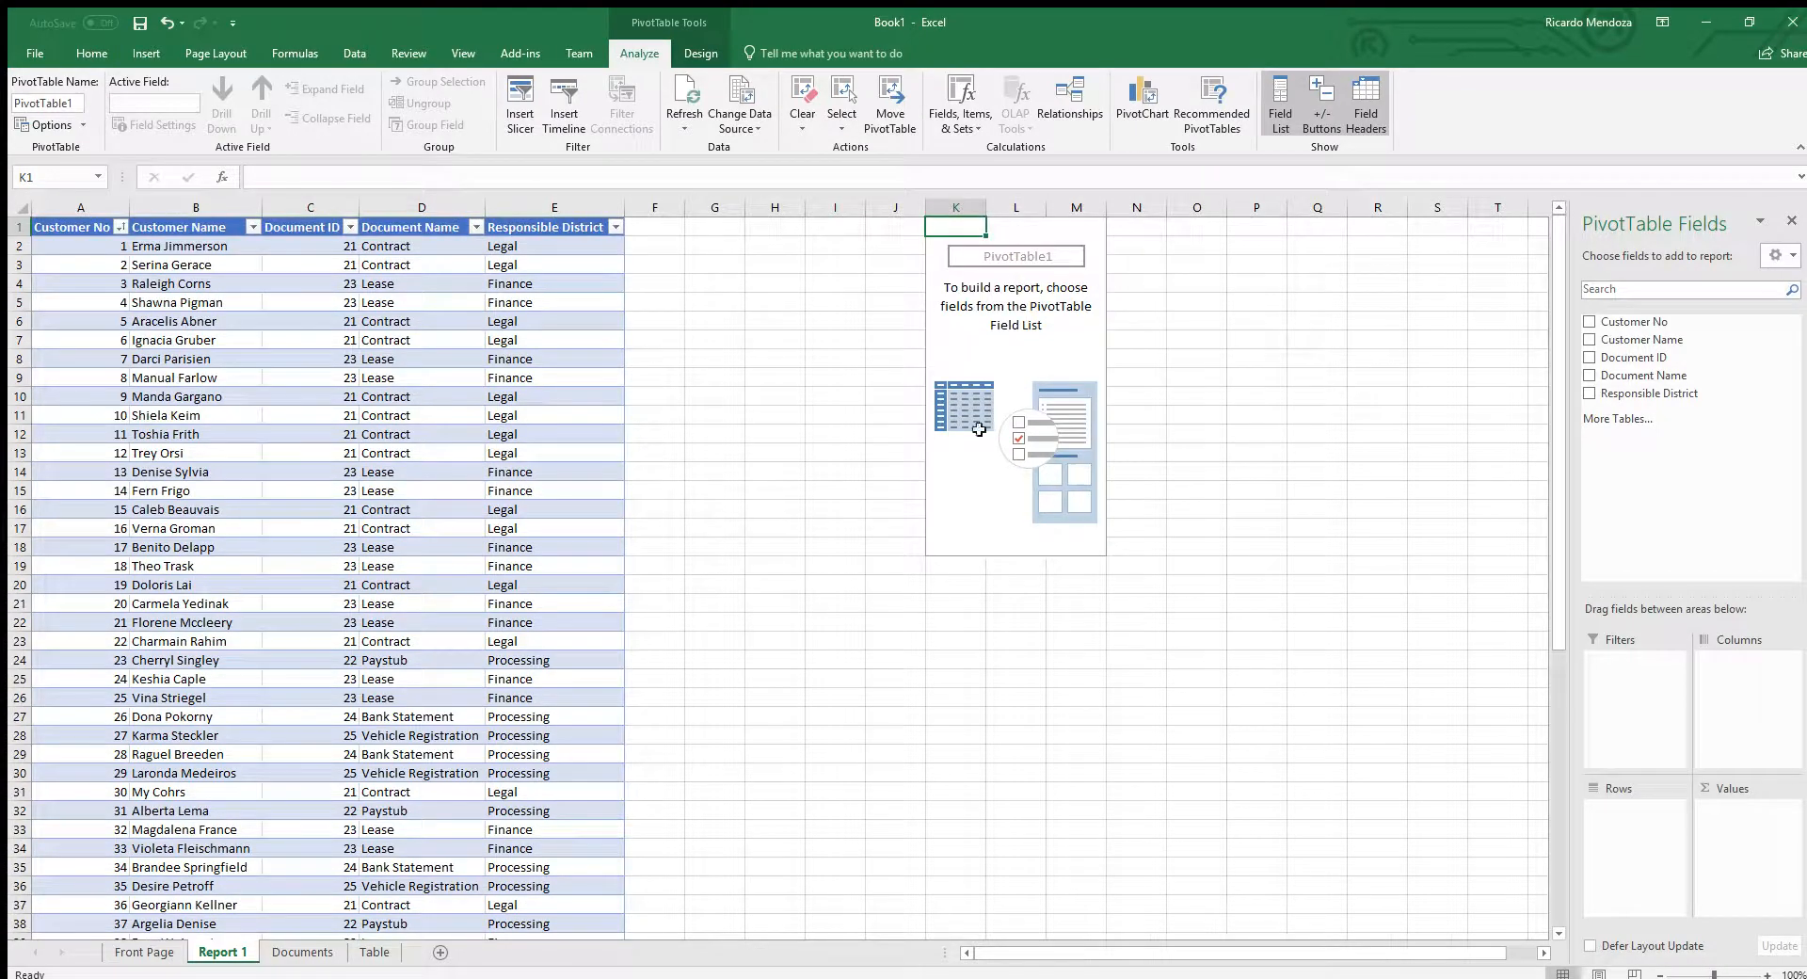
Step: Examine the empty PivotTable area from K1 to M18 and the available PivotTable design and analysis tools
{"action": "left_click", "coordinate": [713, 299]}
{"action": "left_click", "coordinate": [978, 259]}
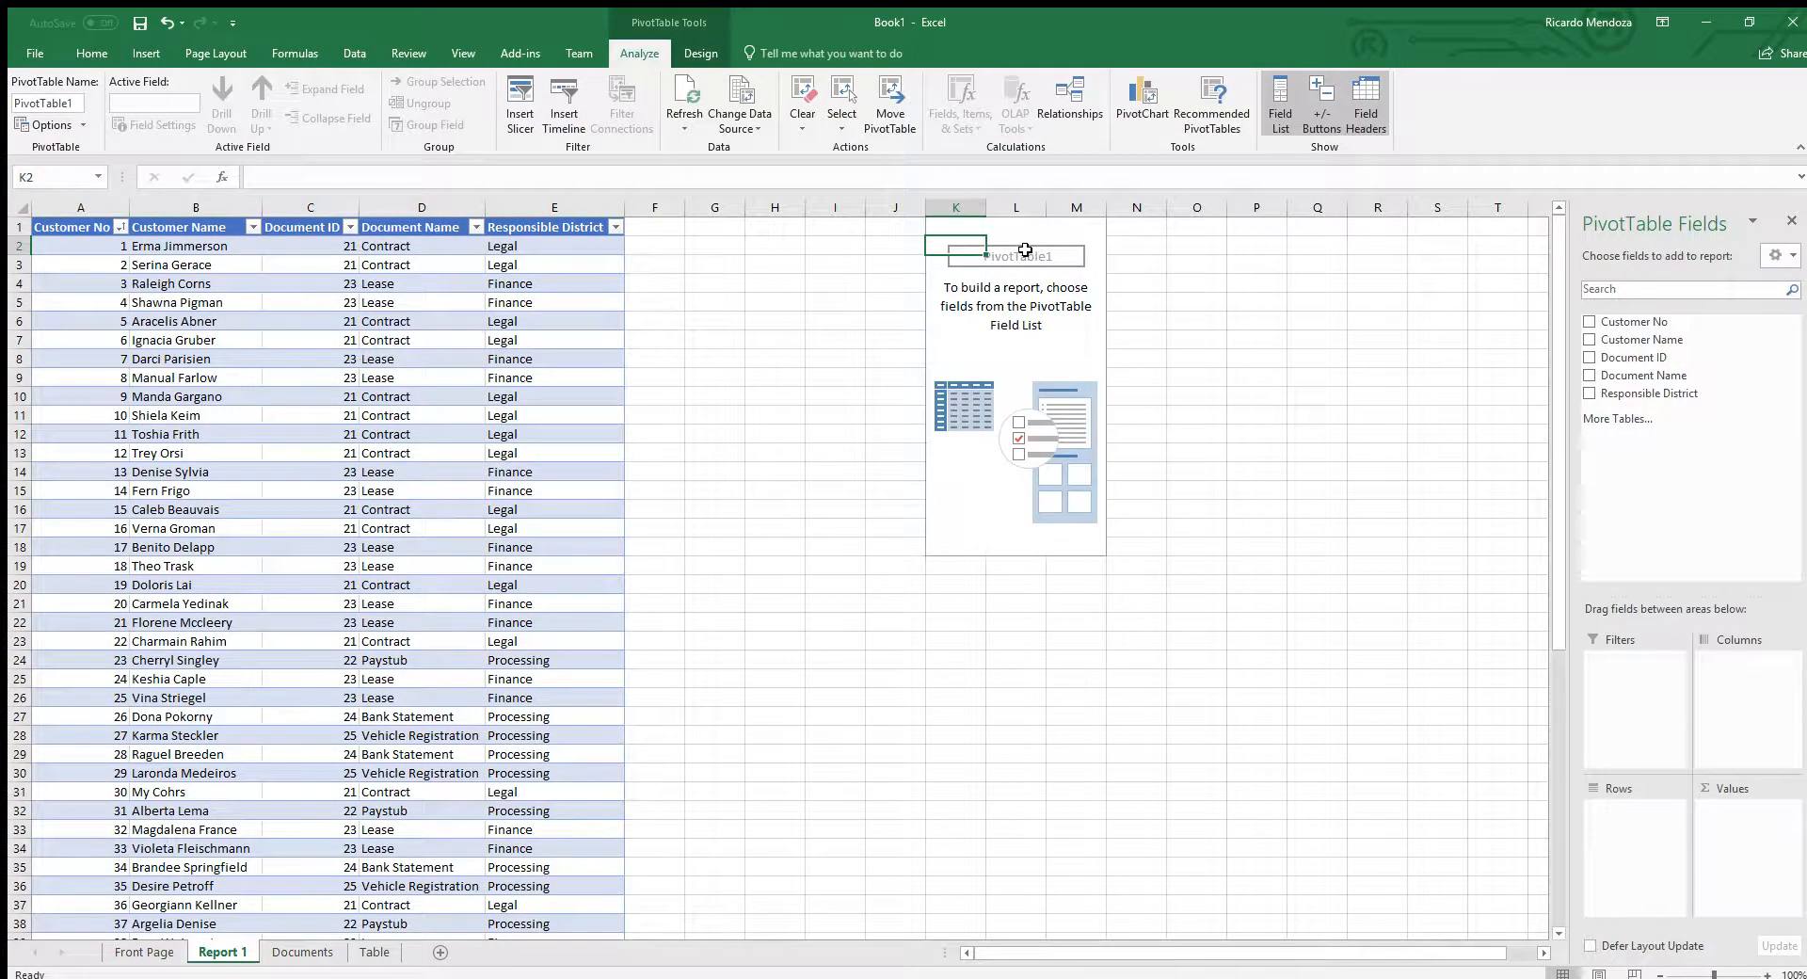
{"action": "left_click_drag", "start_coordinate": [948, 224], "coordinate": [1097, 557]}
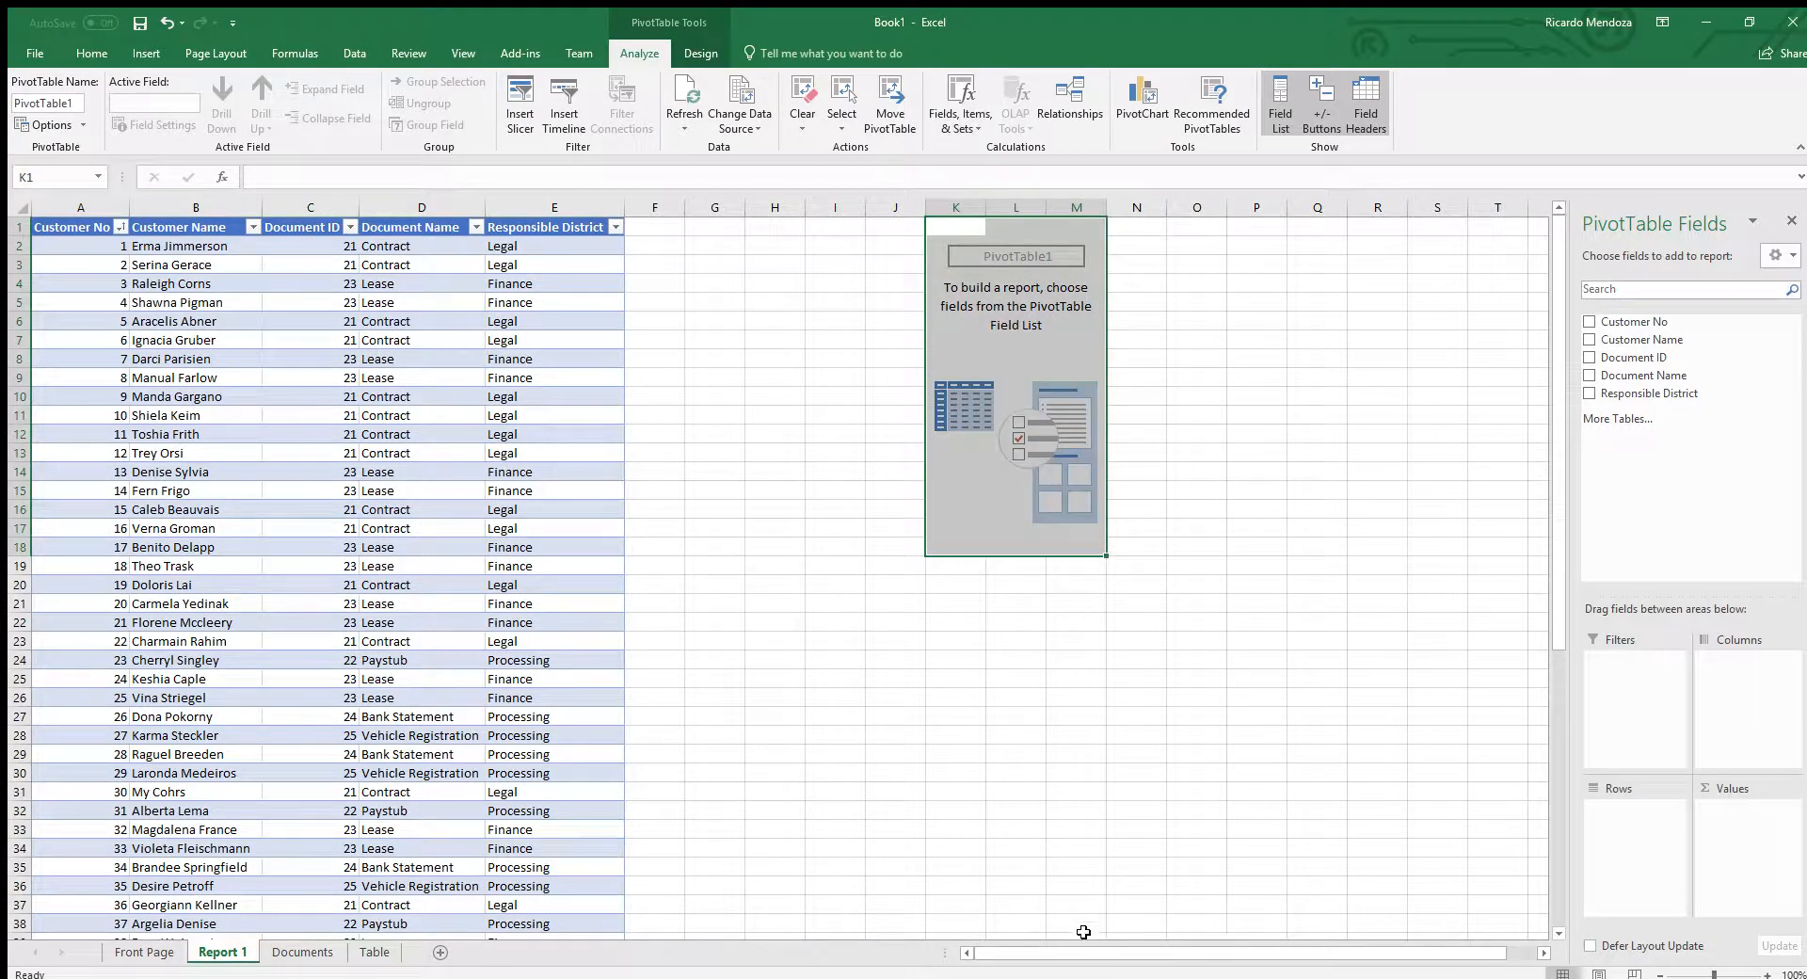
{"action": "left_click_drag", "start_coordinate": [1089, 952], "coordinate": [1299, 950]}
{"action": "left_click", "coordinate": [993, 294]}
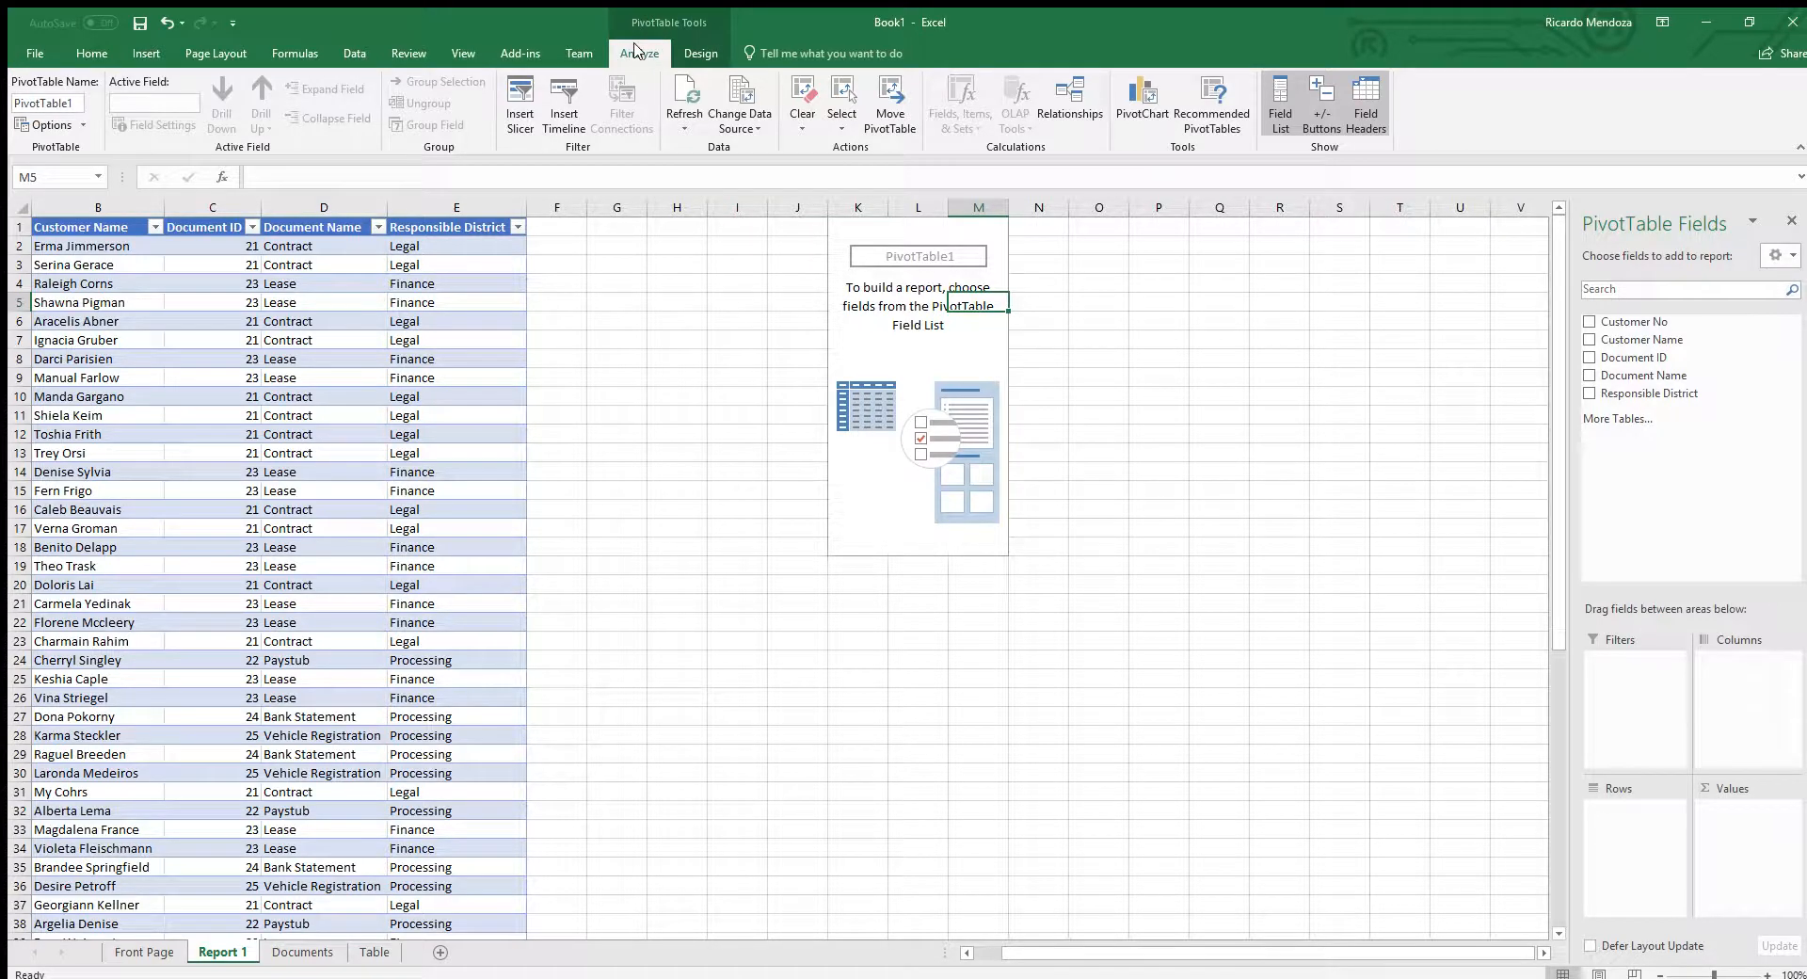
{"action": "left_click", "coordinate": [700, 52]}
{"action": "left_click", "coordinate": [641, 53]}
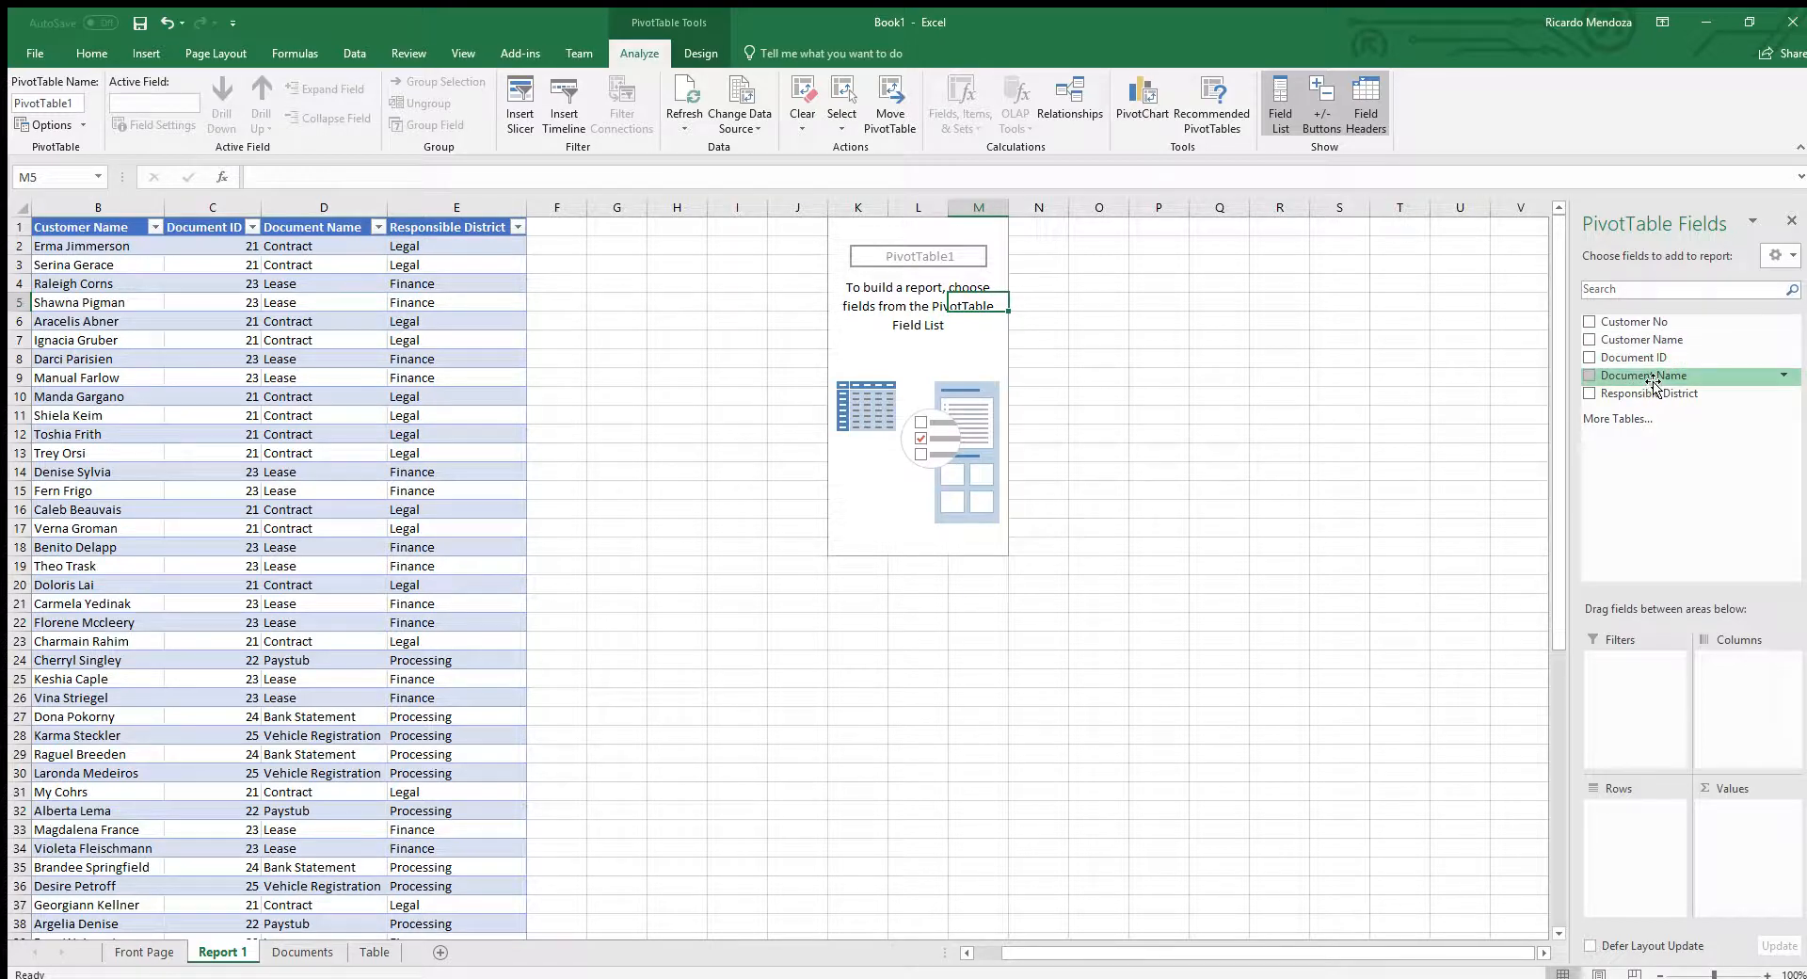
Step: Add Document Name to the PivotTable's rows and Responsible District to its columns
{"action": "left_click_drag", "start_coordinate": [1654, 384], "coordinate": [1627, 835]}
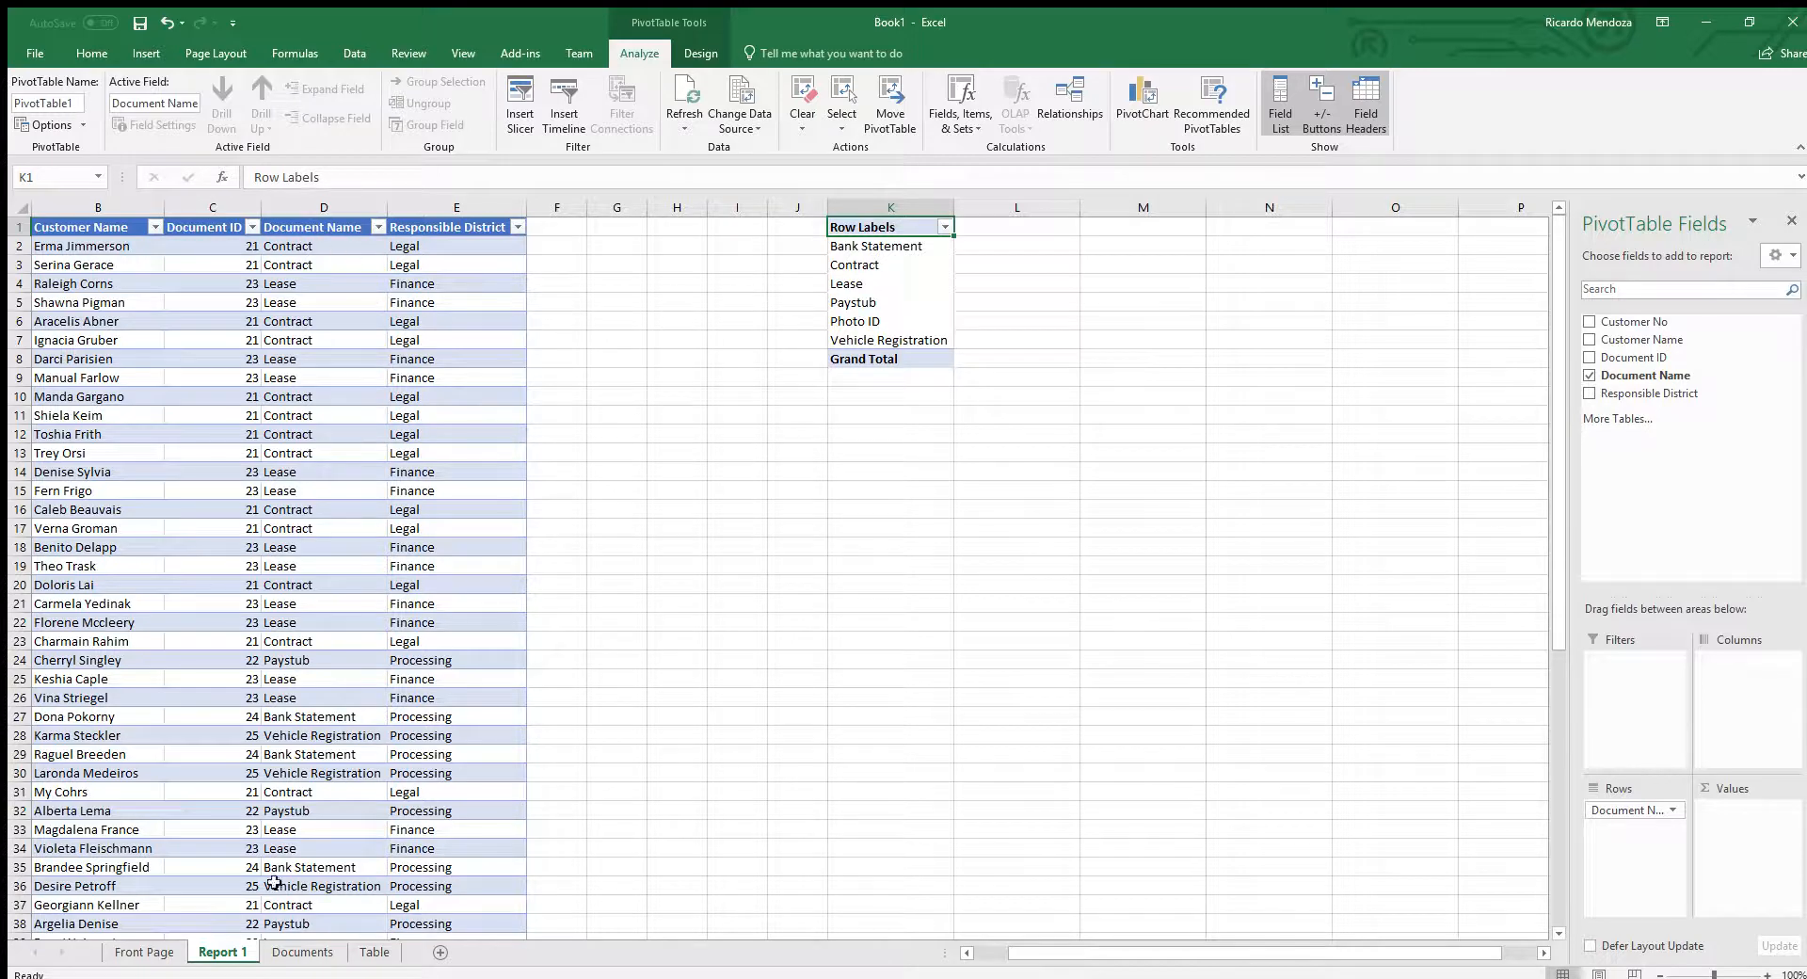
{"action": "left_click_drag", "start_coordinate": [905, 249], "coordinate": [885, 339]}
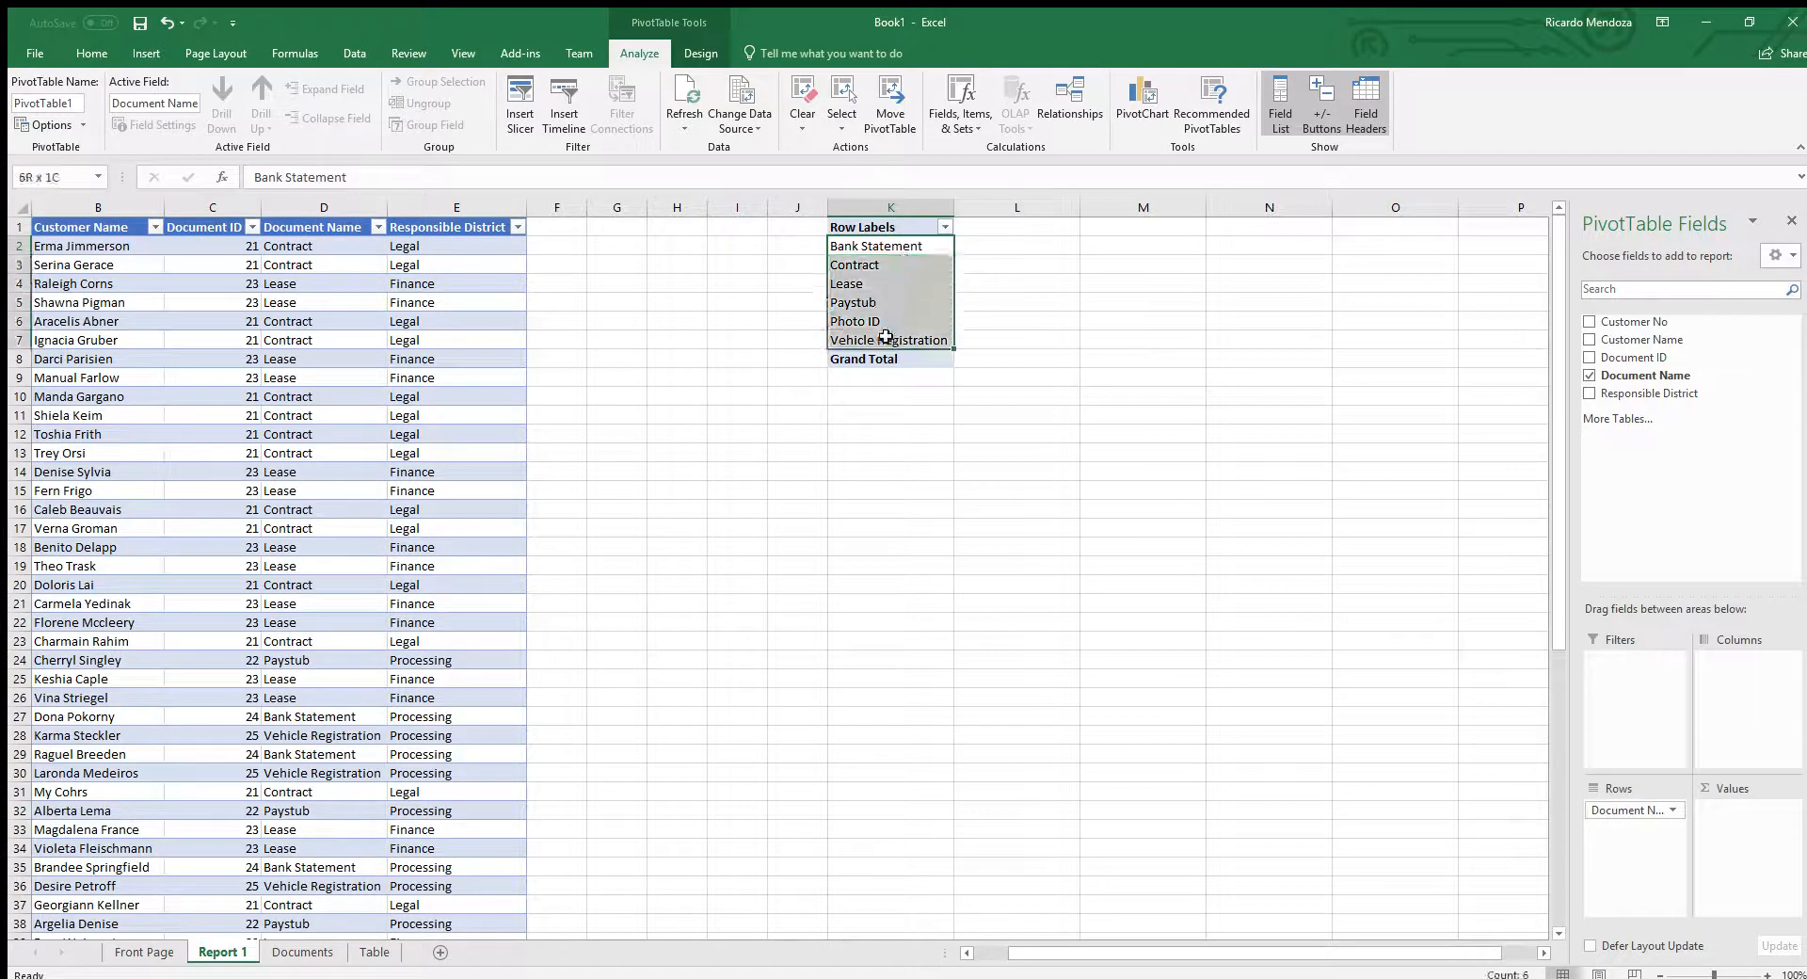
{"action": "left_click", "coordinate": [890, 363]}
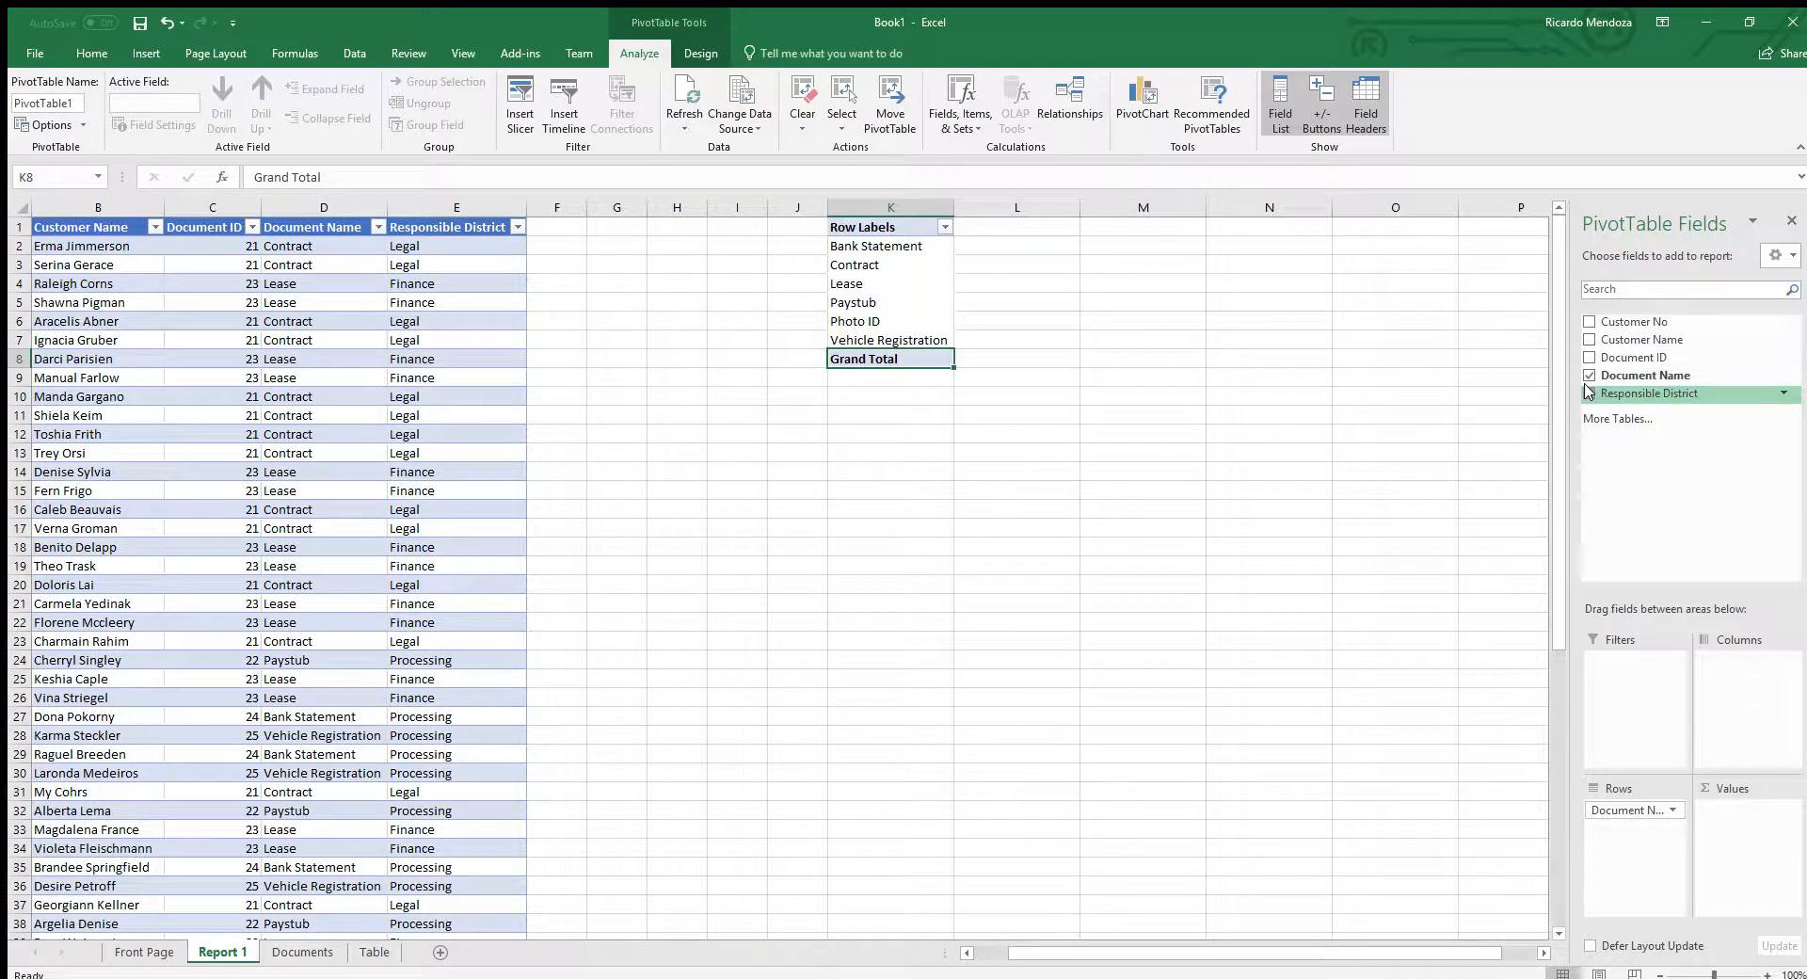
{"action": "left_click_drag", "start_coordinate": [1588, 390], "coordinate": [1783, 706]}
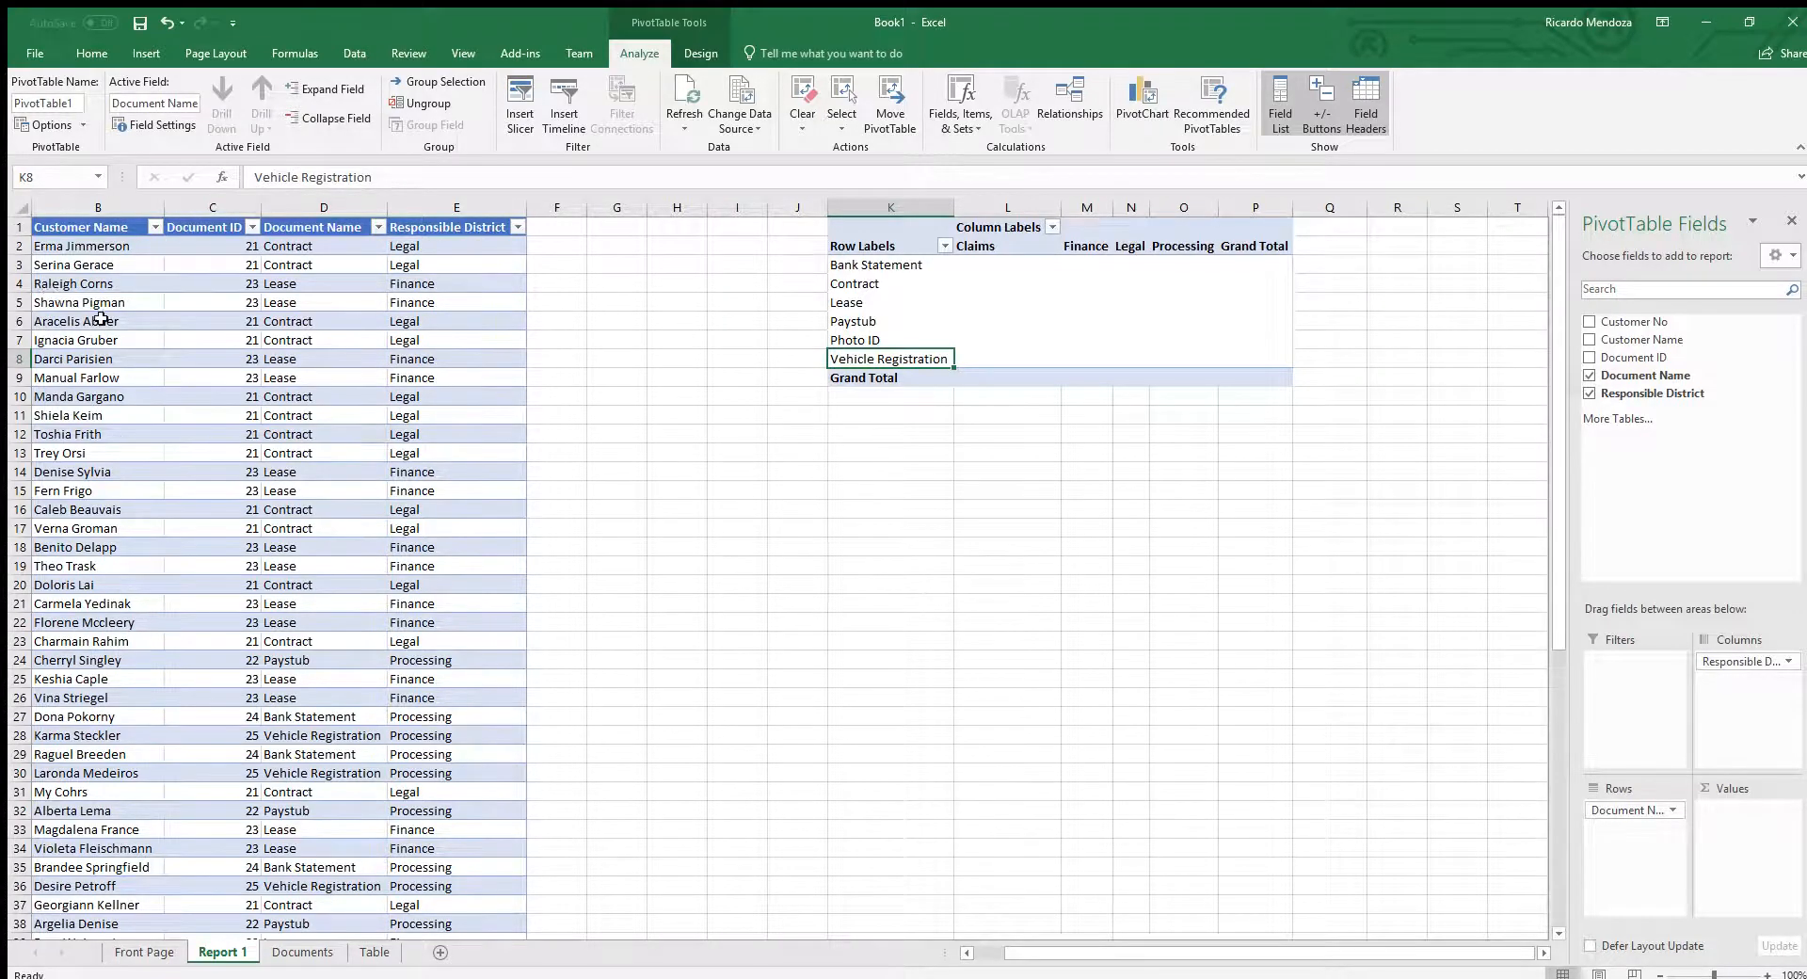
Step: Clear the Responsible District value of the Photo ID record in cell E52
{"action": "scroll", "coordinate": [134, 575], "scroll_direction": "down", "scroll_amount": 5}
{"action": "scroll", "coordinate": [134, 575], "scroll_direction": "down", "scroll_amount": 4}
{"action": "left_click", "coordinate": [465, 678]}
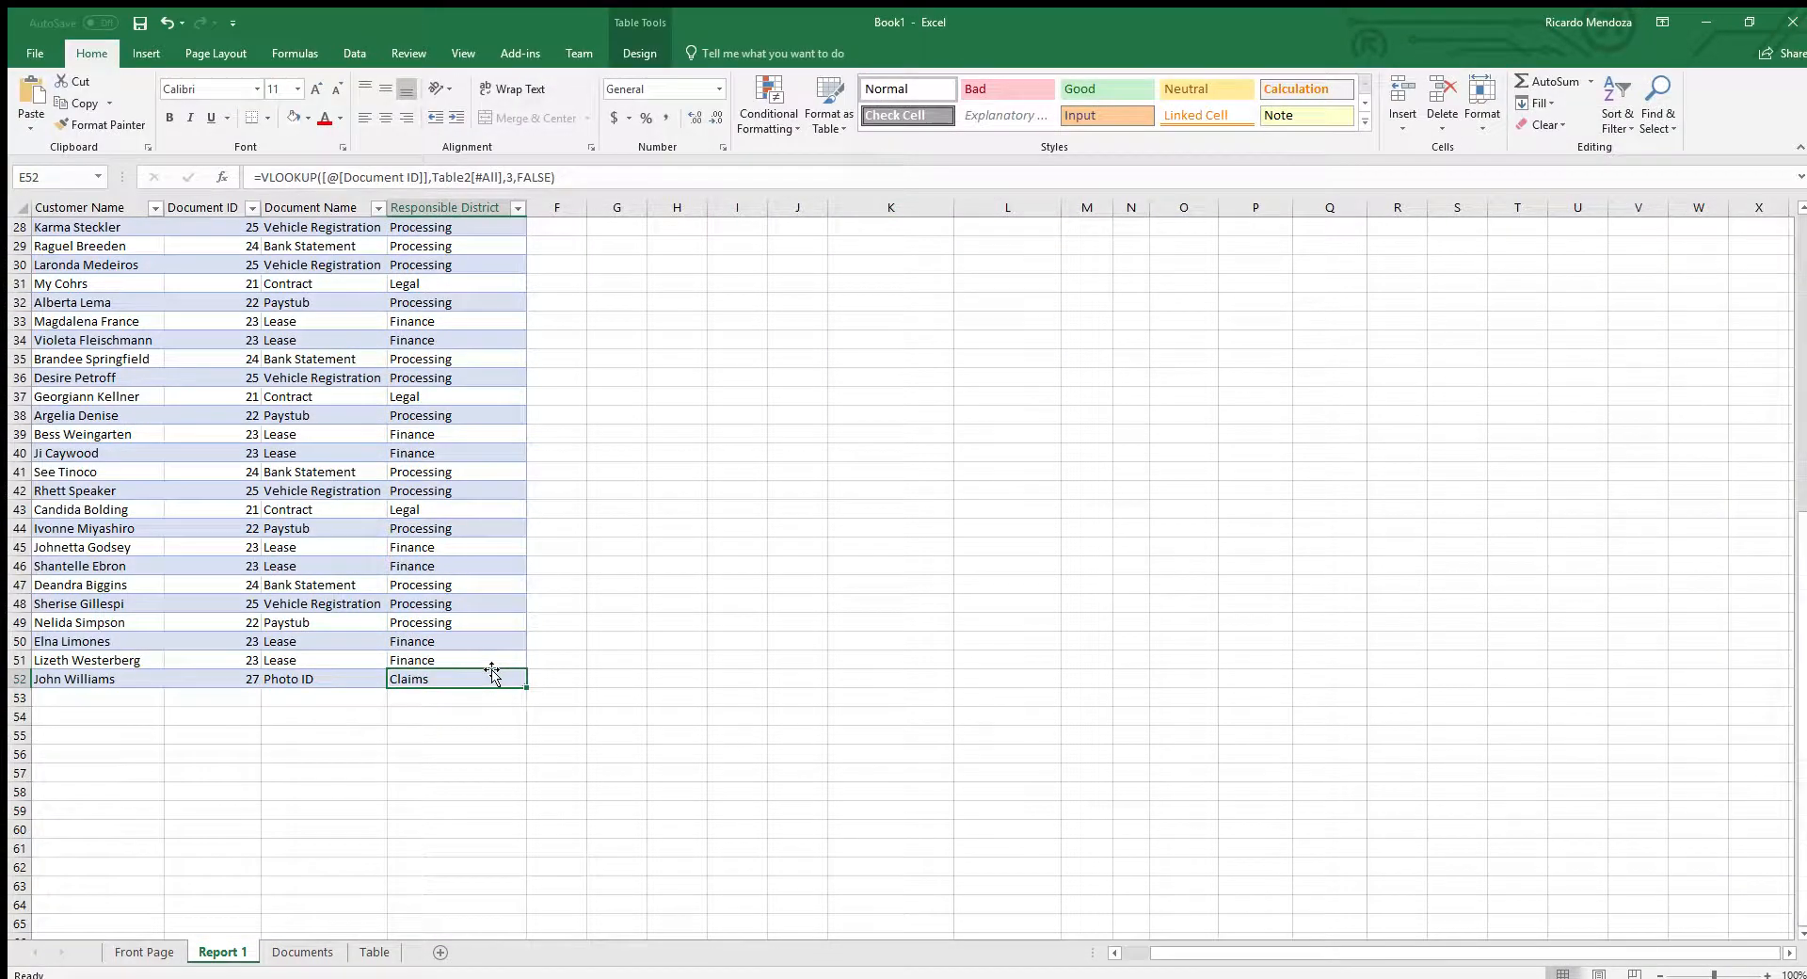
{"action": "key", "text": "Delete"}
{"action": "left_click", "coordinate": [781, 578]}
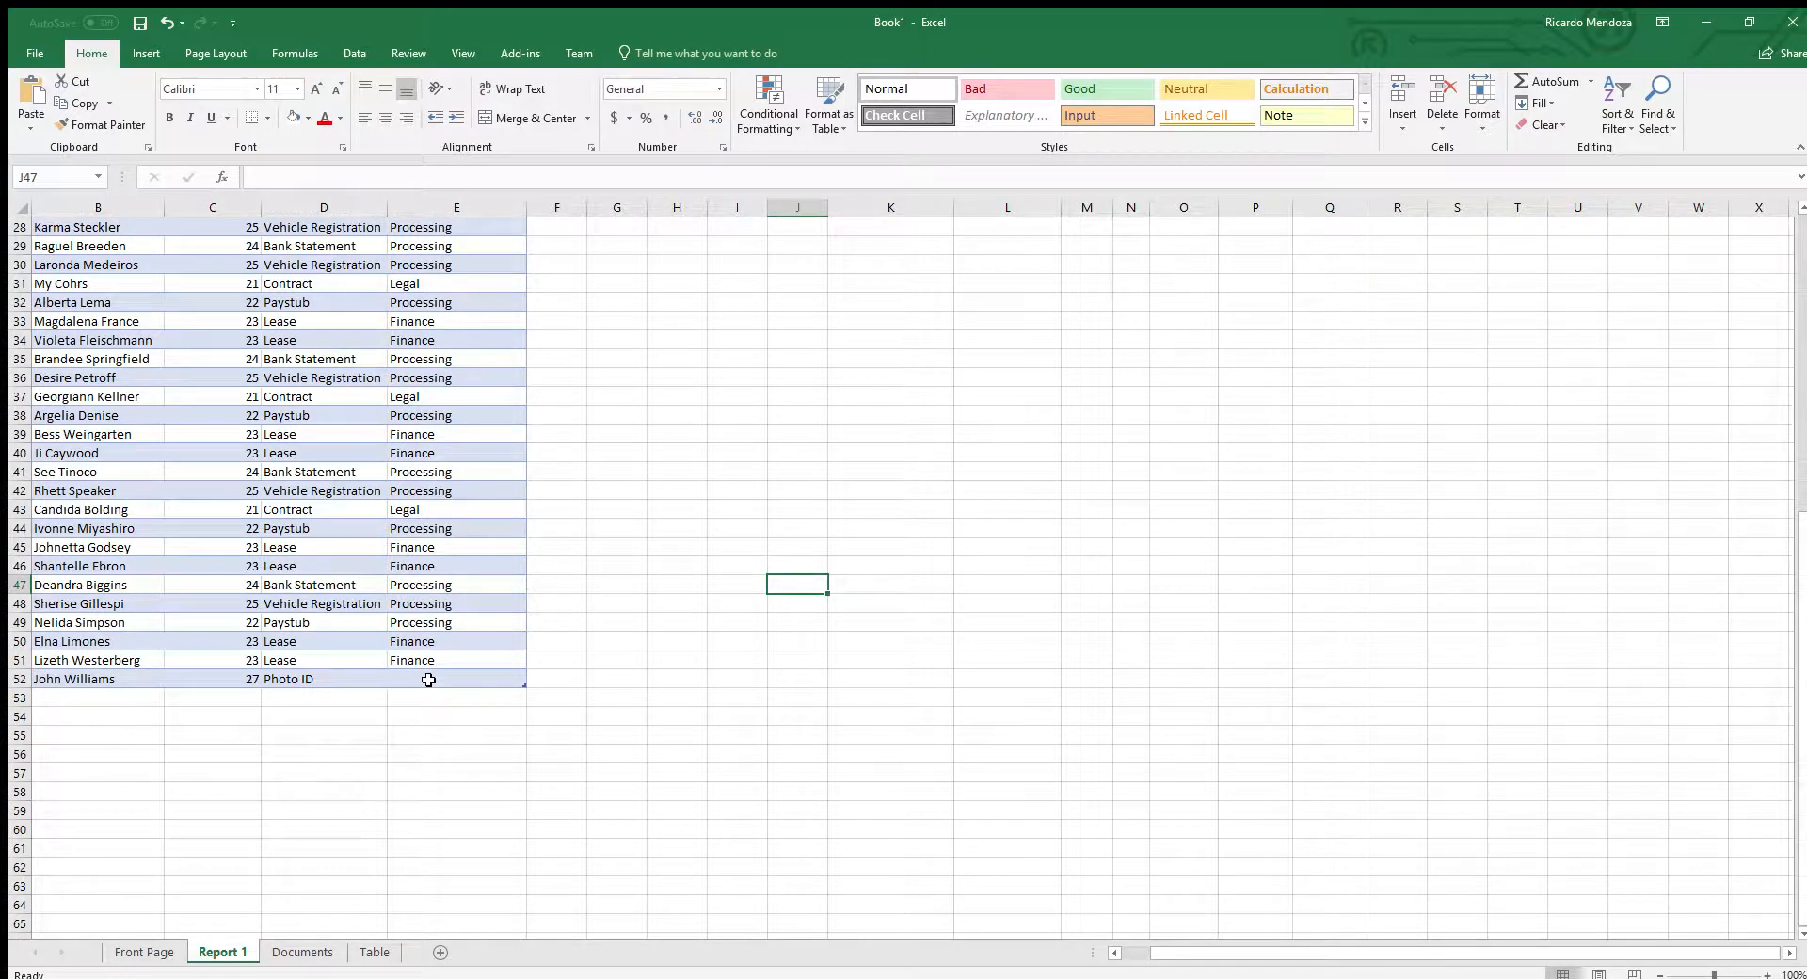
Step: Review the Responsible District column down to row 52 and compare it with the PivotTable's column labels
{"action": "scroll", "coordinate": [431, 744], "scroll_direction": "up", "scroll_amount": 9}
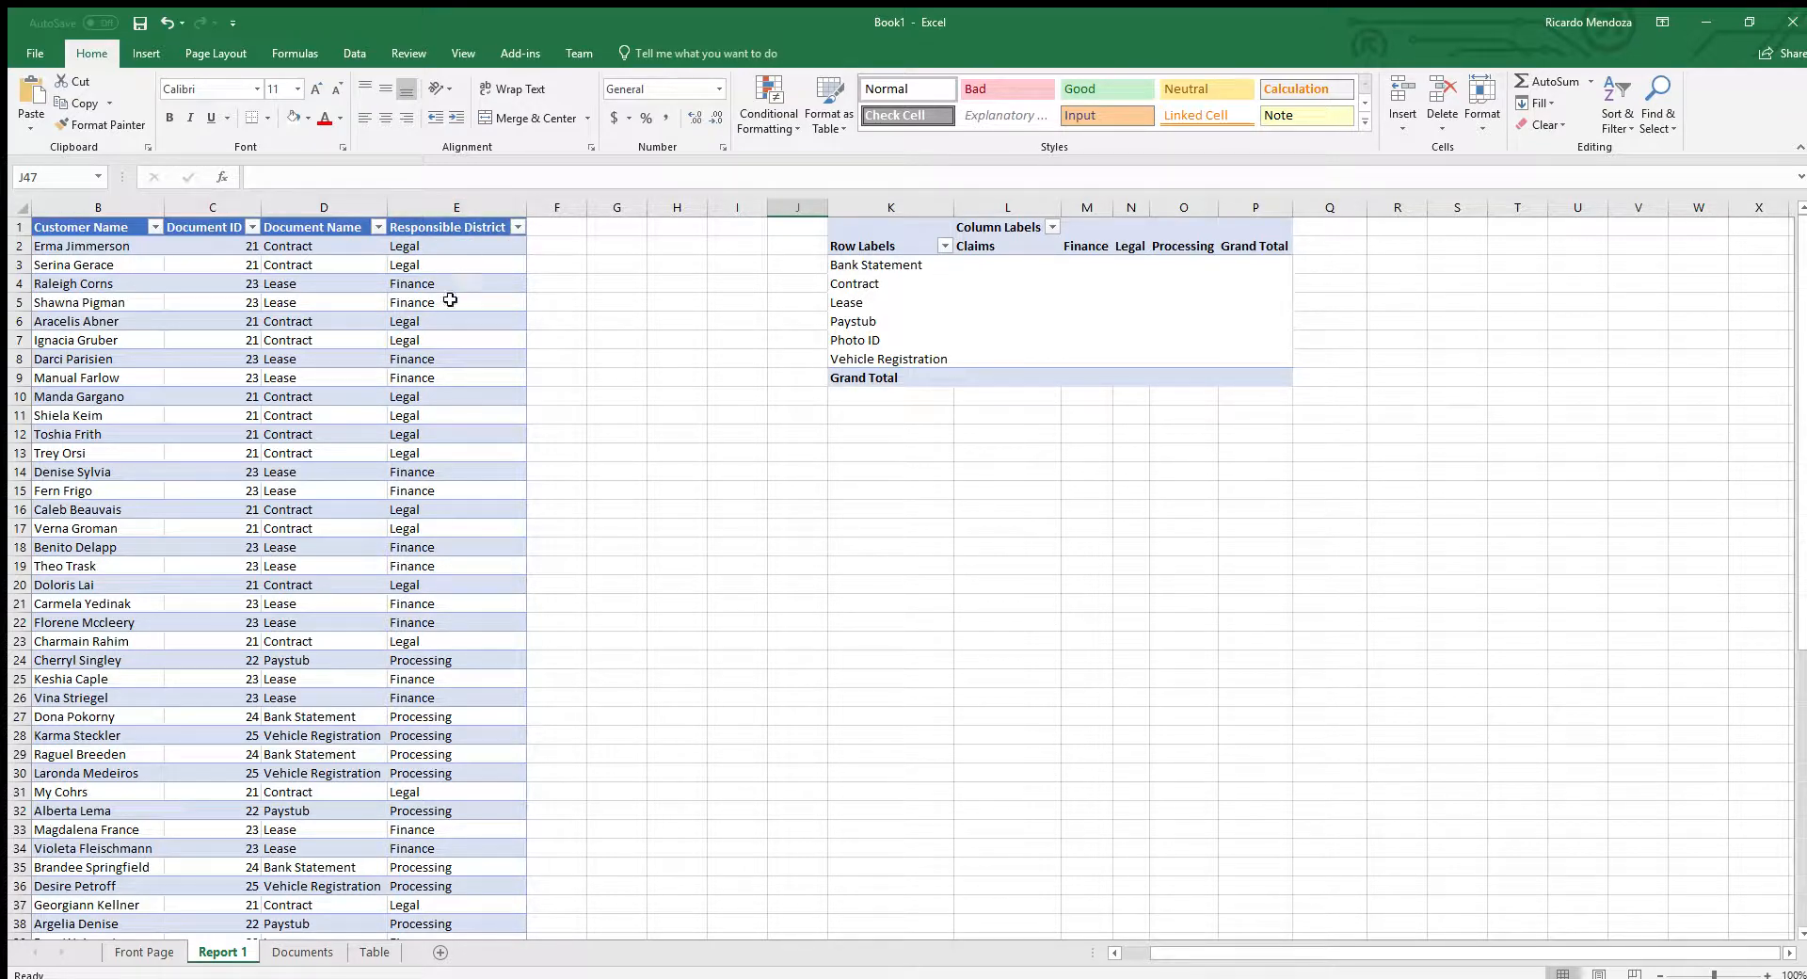
{"action": "scroll", "coordinate": [465, 789], "scroll_direction": "down", "scroll_amount": 9}
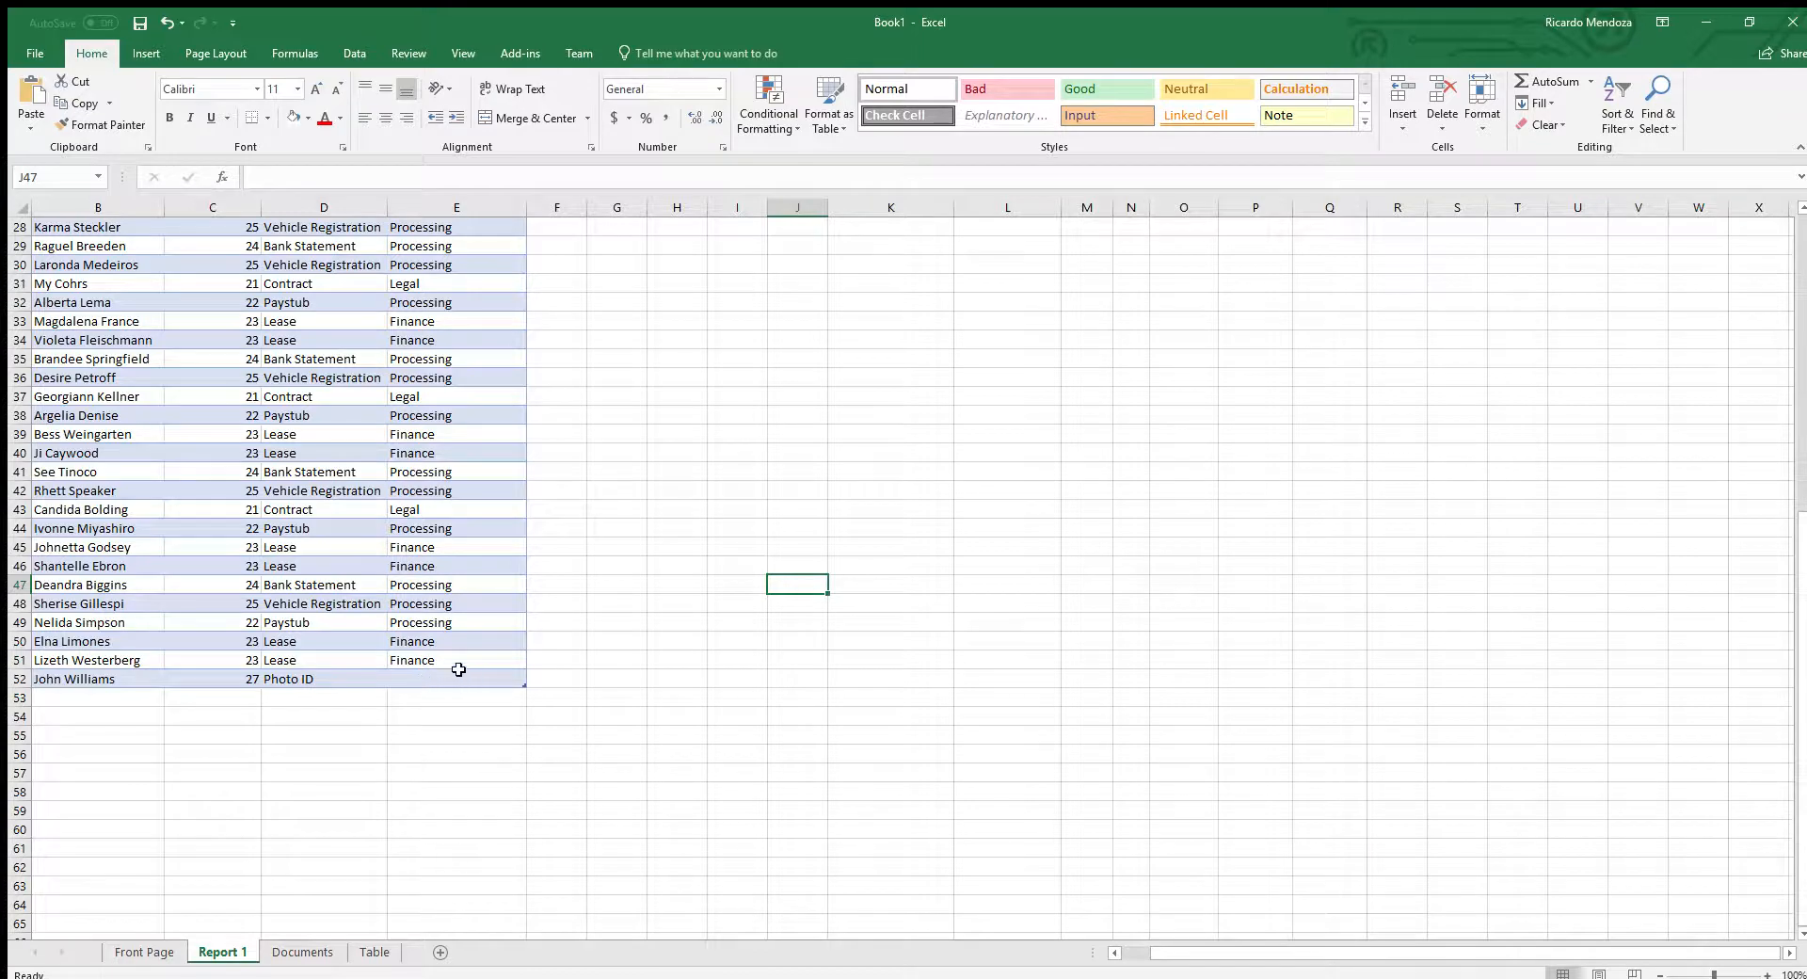
{"action": "scroll", "coordinate": [451, 677], "scroll_direction": "up", "scroll_amount": 5}
{"action": "scroll", "coordinate": [451, 676], "scroll_direction": "up", "scroll_amount": 4}
{"action": "scroll", "coordinate": [452, 673], "scroll_direction": "down", "scroll_amount": 6}
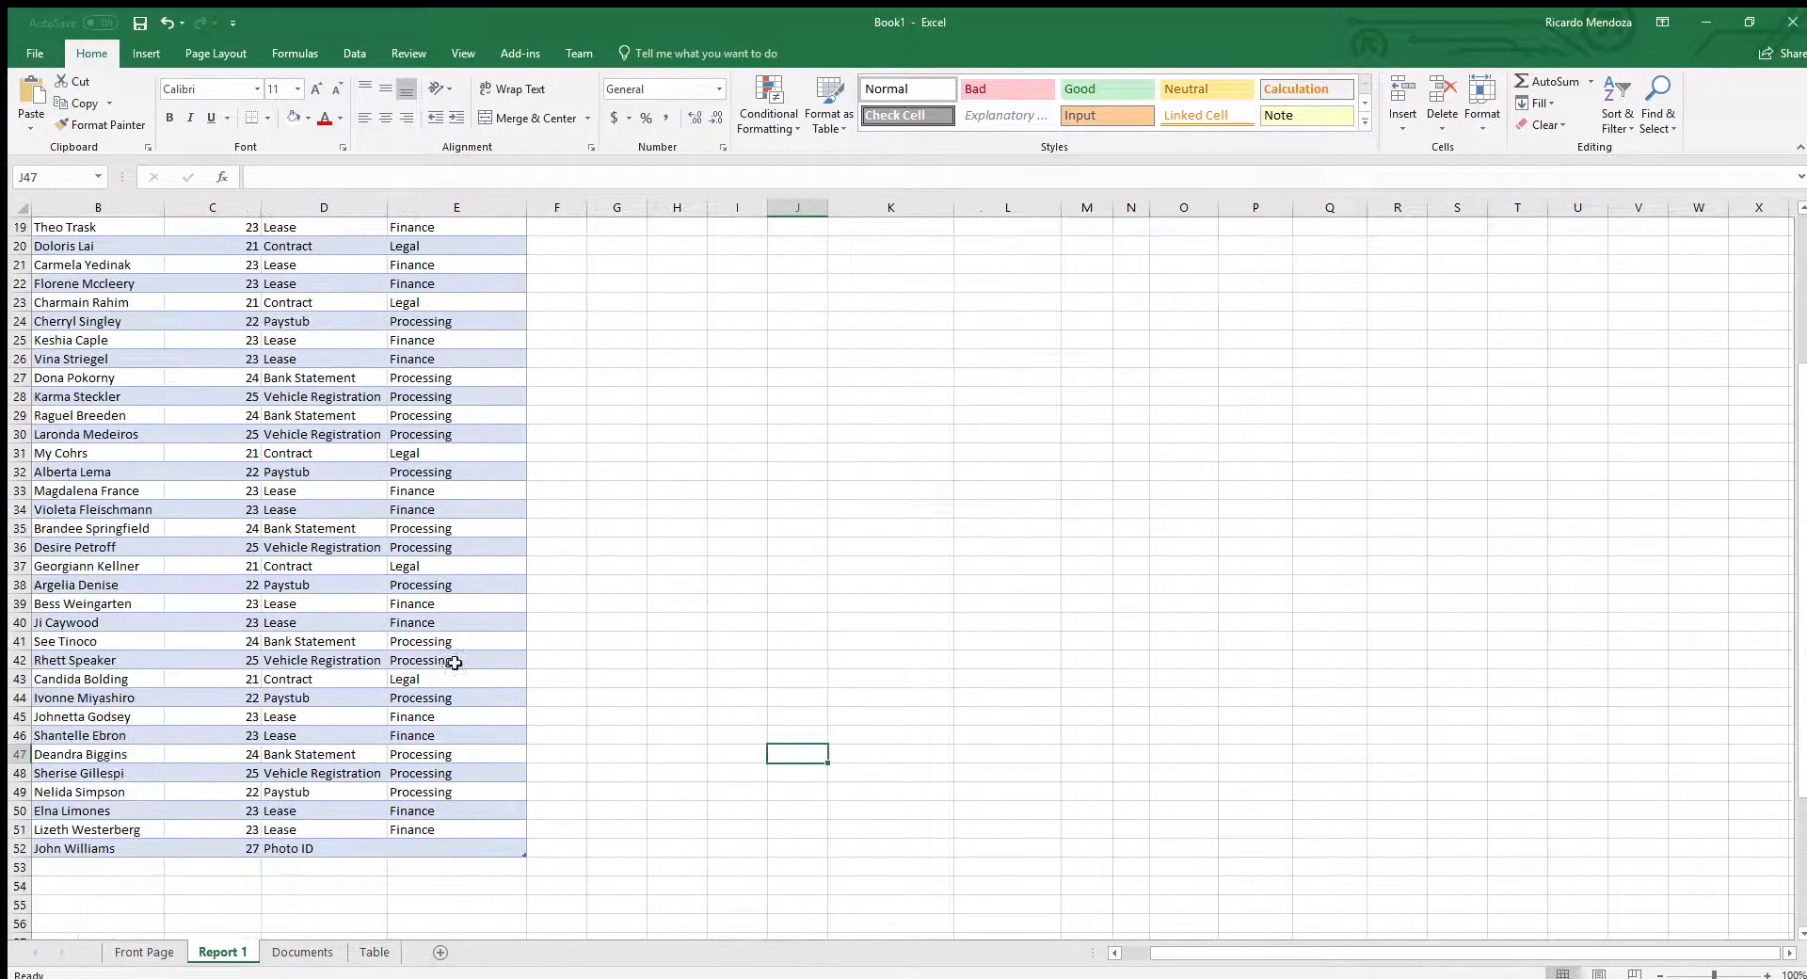
{"action": "scroll", "coordinate": [455, 661], "scroll_direction": "down", "scroll_amount": 1}
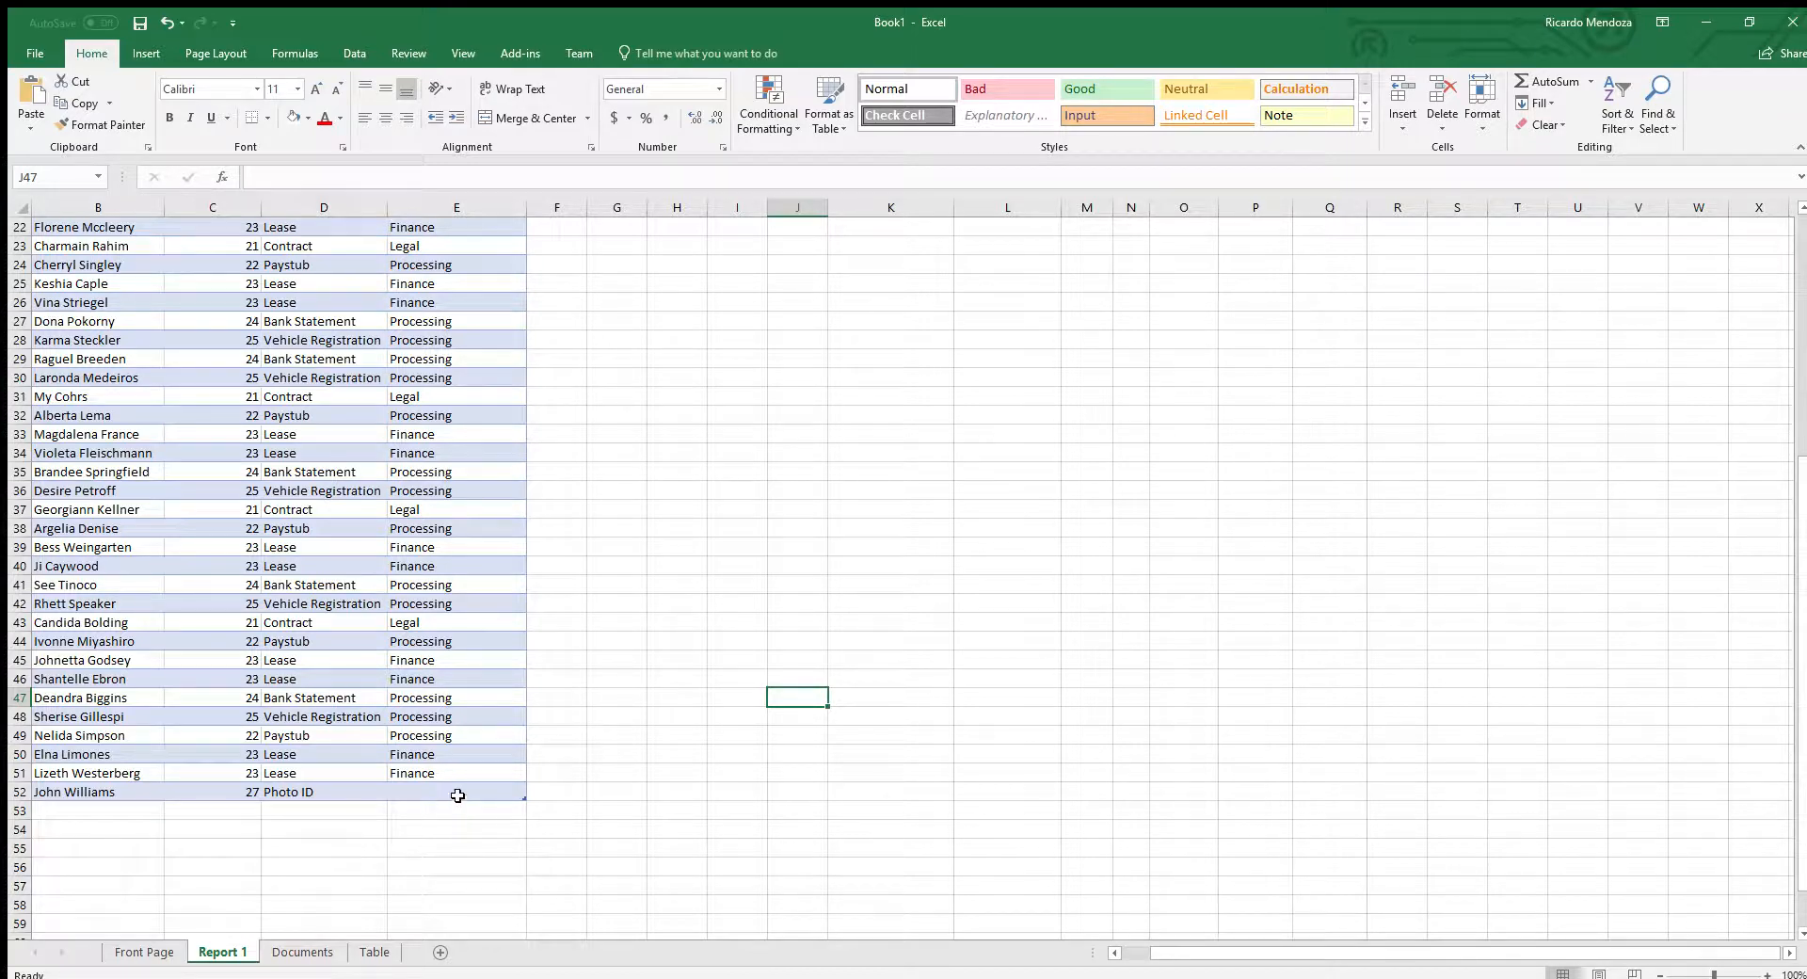
{"action": "scroll", "coordinate": [544, 875], "scroll_direction": "up", "scroll_amount": 6}
{"action": "scroll", "coordinate": [544, 876], "scroll_direction": "up", "scroll_amount": 1}
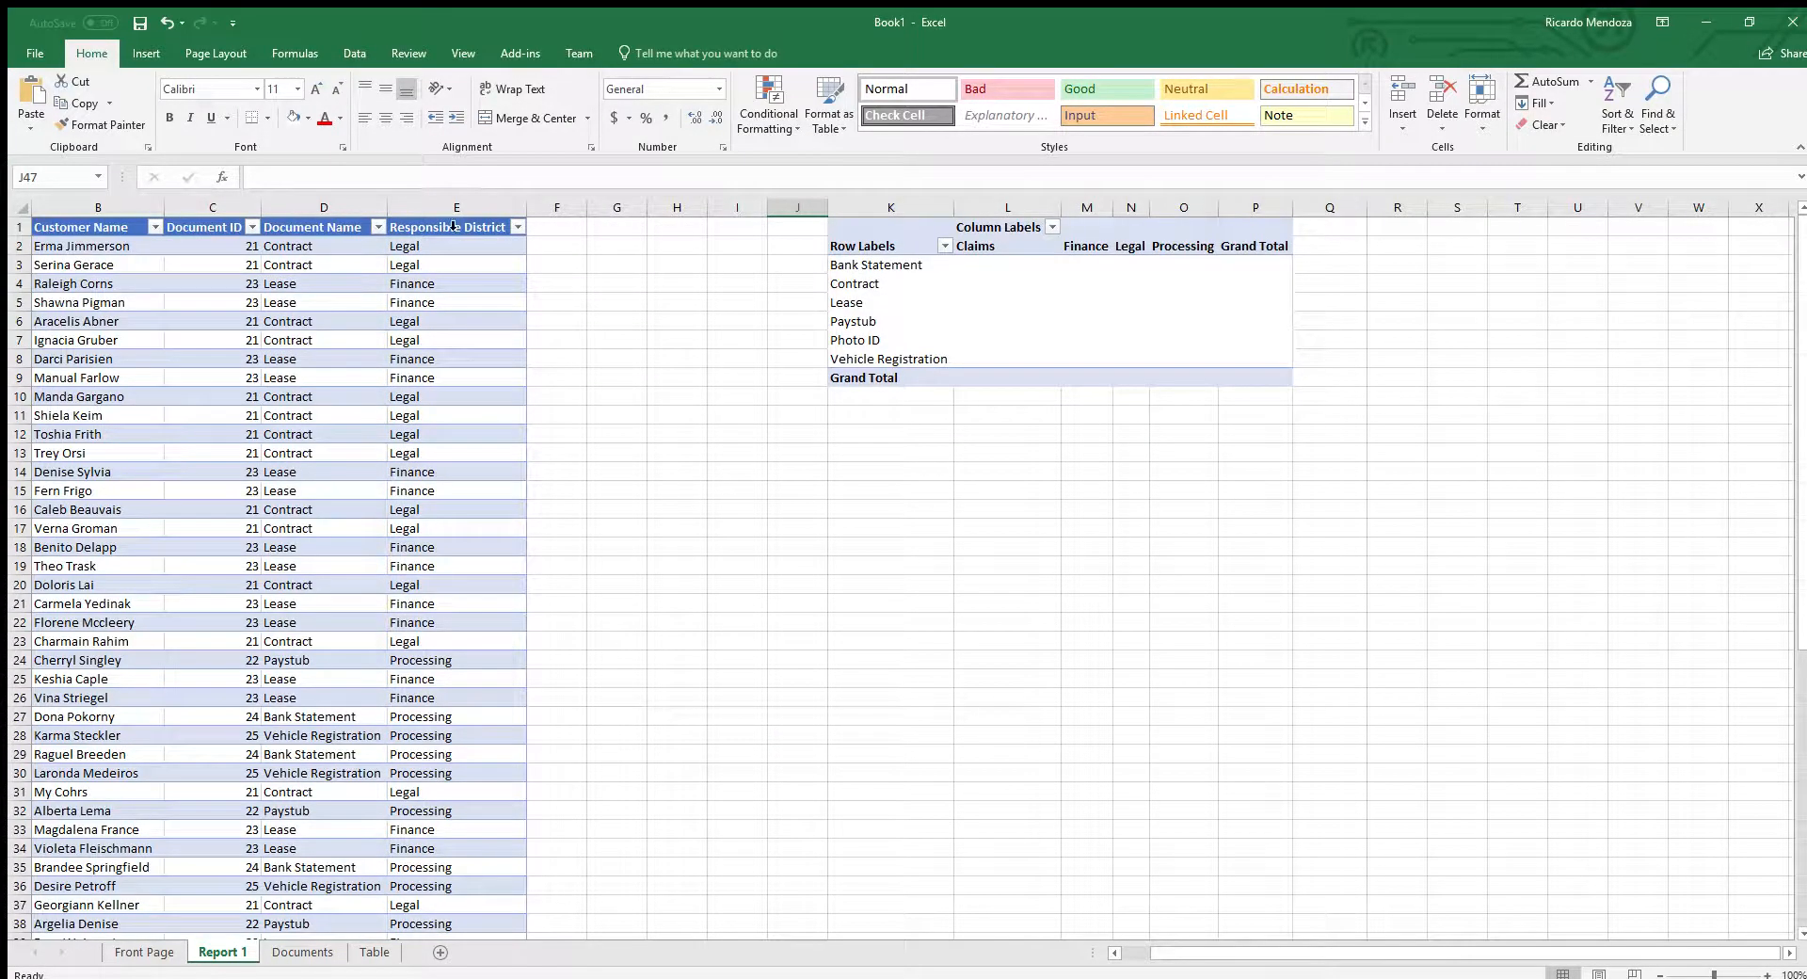
{"action": "scroll", "coordinate": [433, 885], "scroll_direction": "down", "scroll_amount": 7}
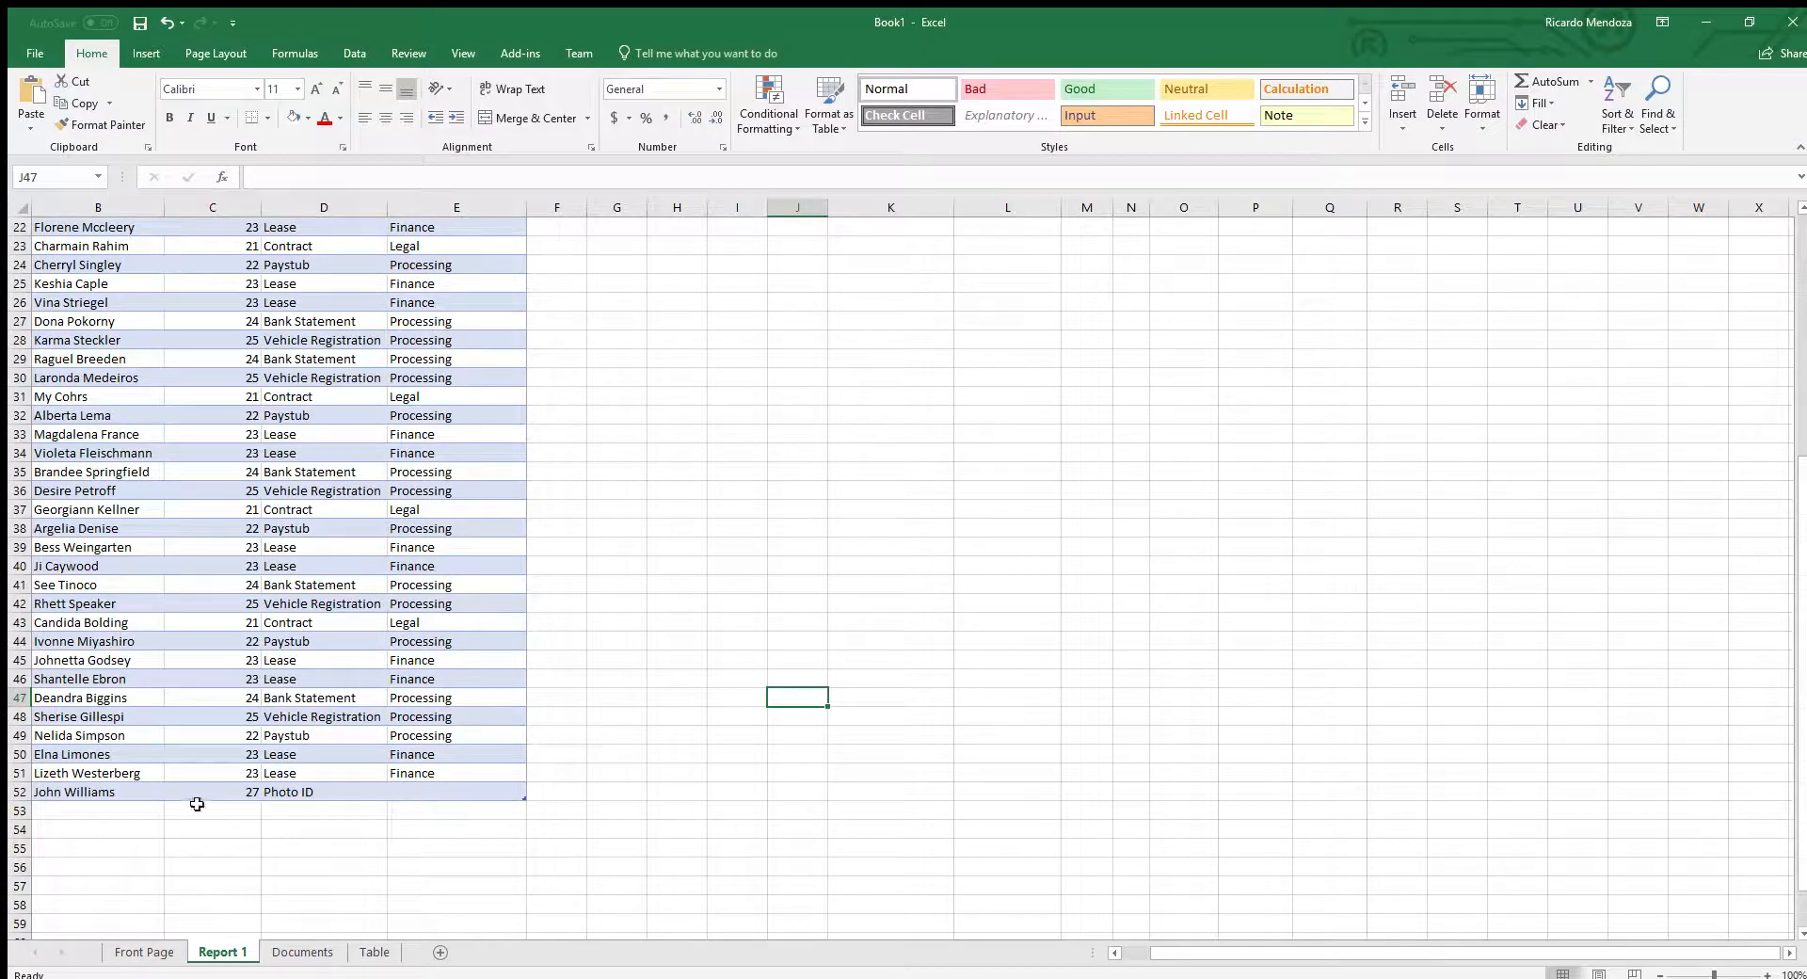
{"action": "scroll", "coordinate": [222, 822], "scroll_direction": "up", "scroll_amount": 7}
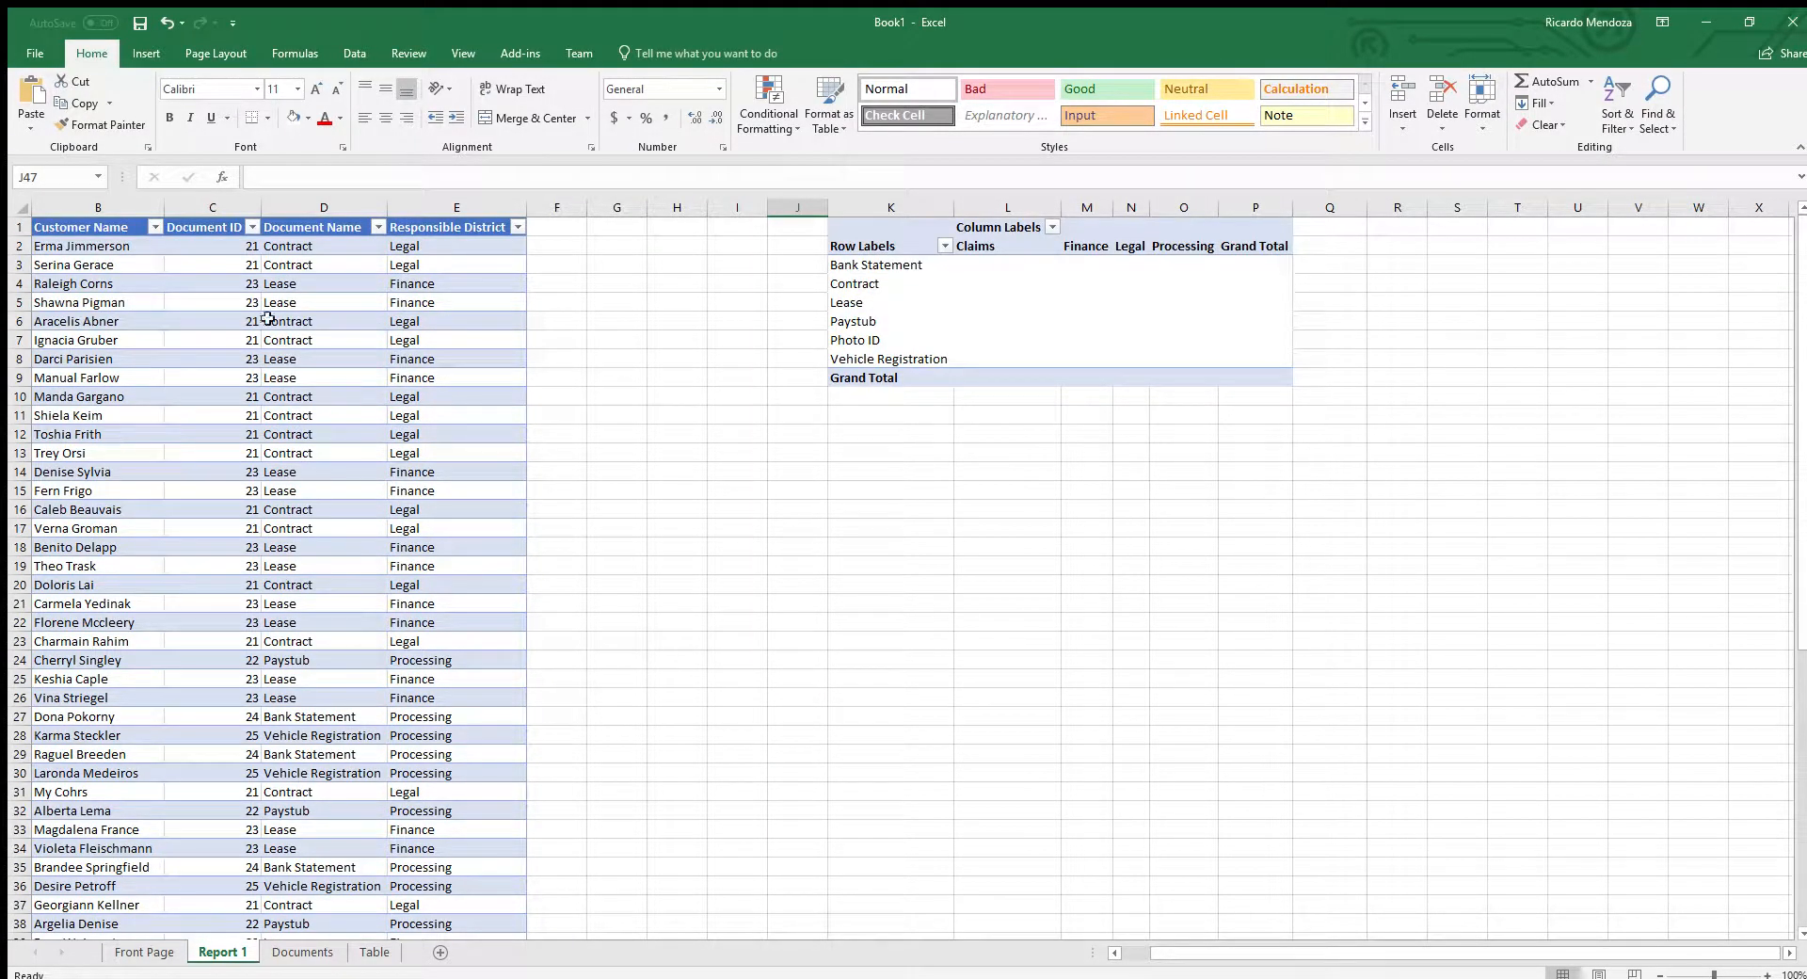
Step: Examine the Document ID and Customer No columns of the source table alongside the PivotTable's empty value cells
{"action": "left_click", "coordinate": [217, 252]}
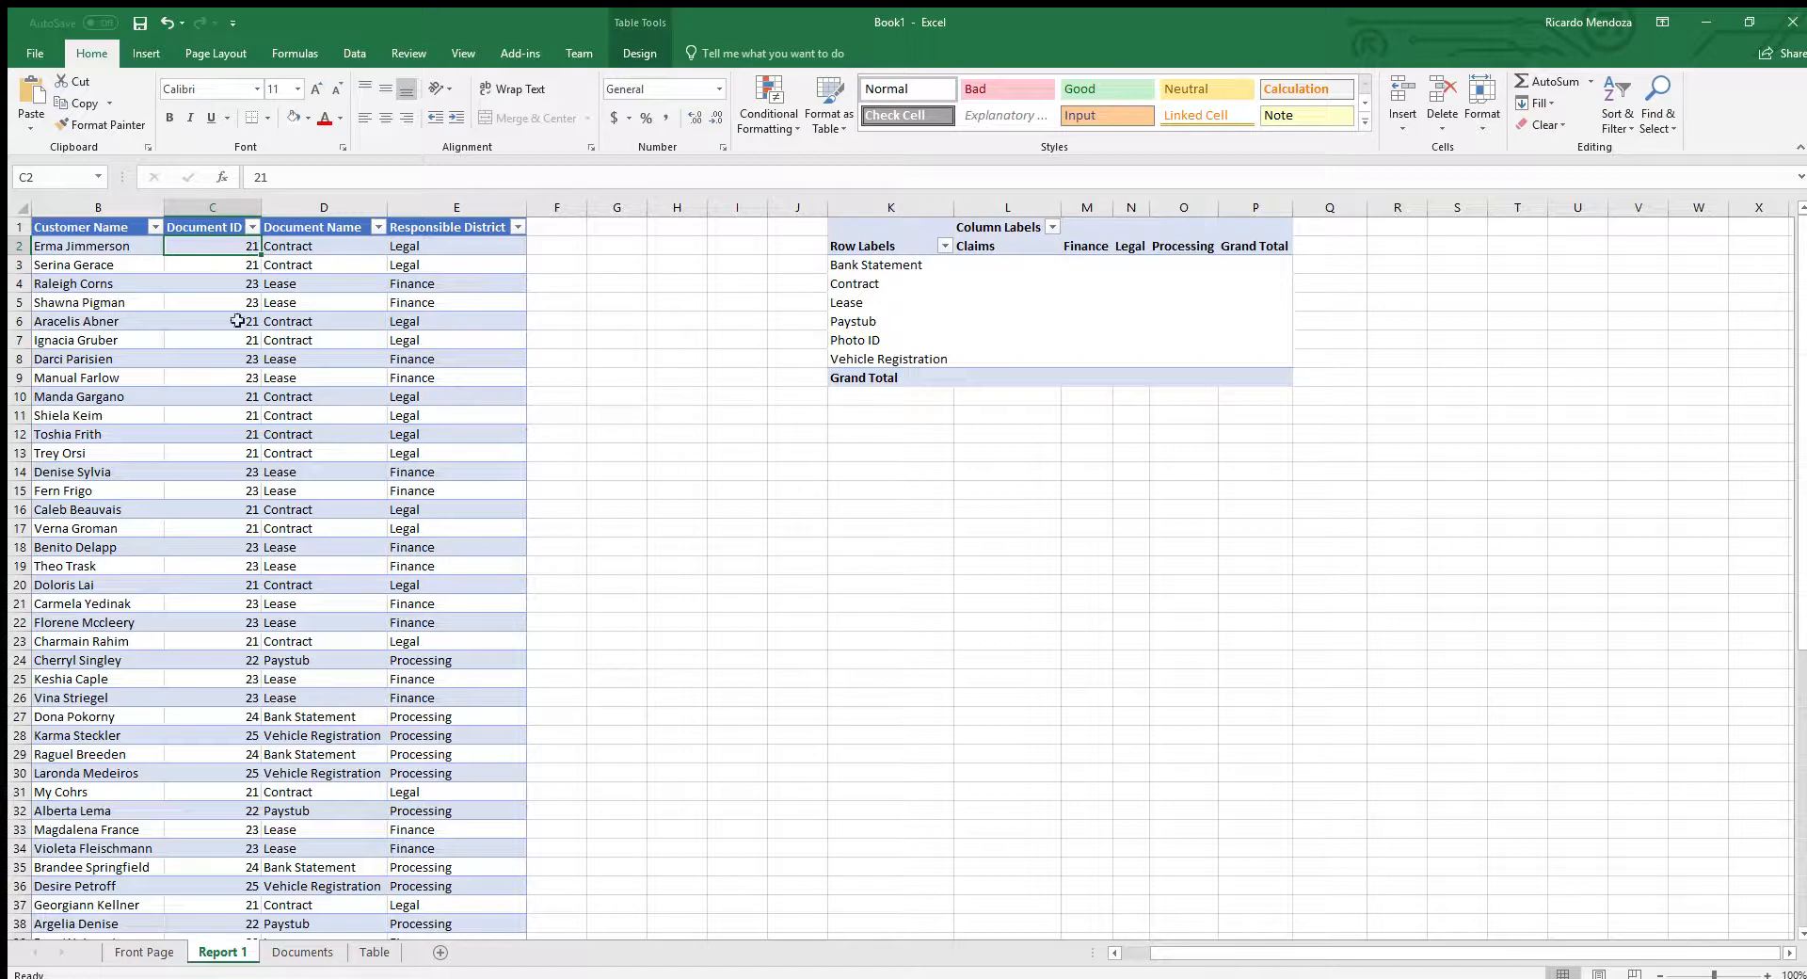
{"action": "left_click_drag", "start_coordinate": [1219, 952], "coordinate": [1191, 952]}
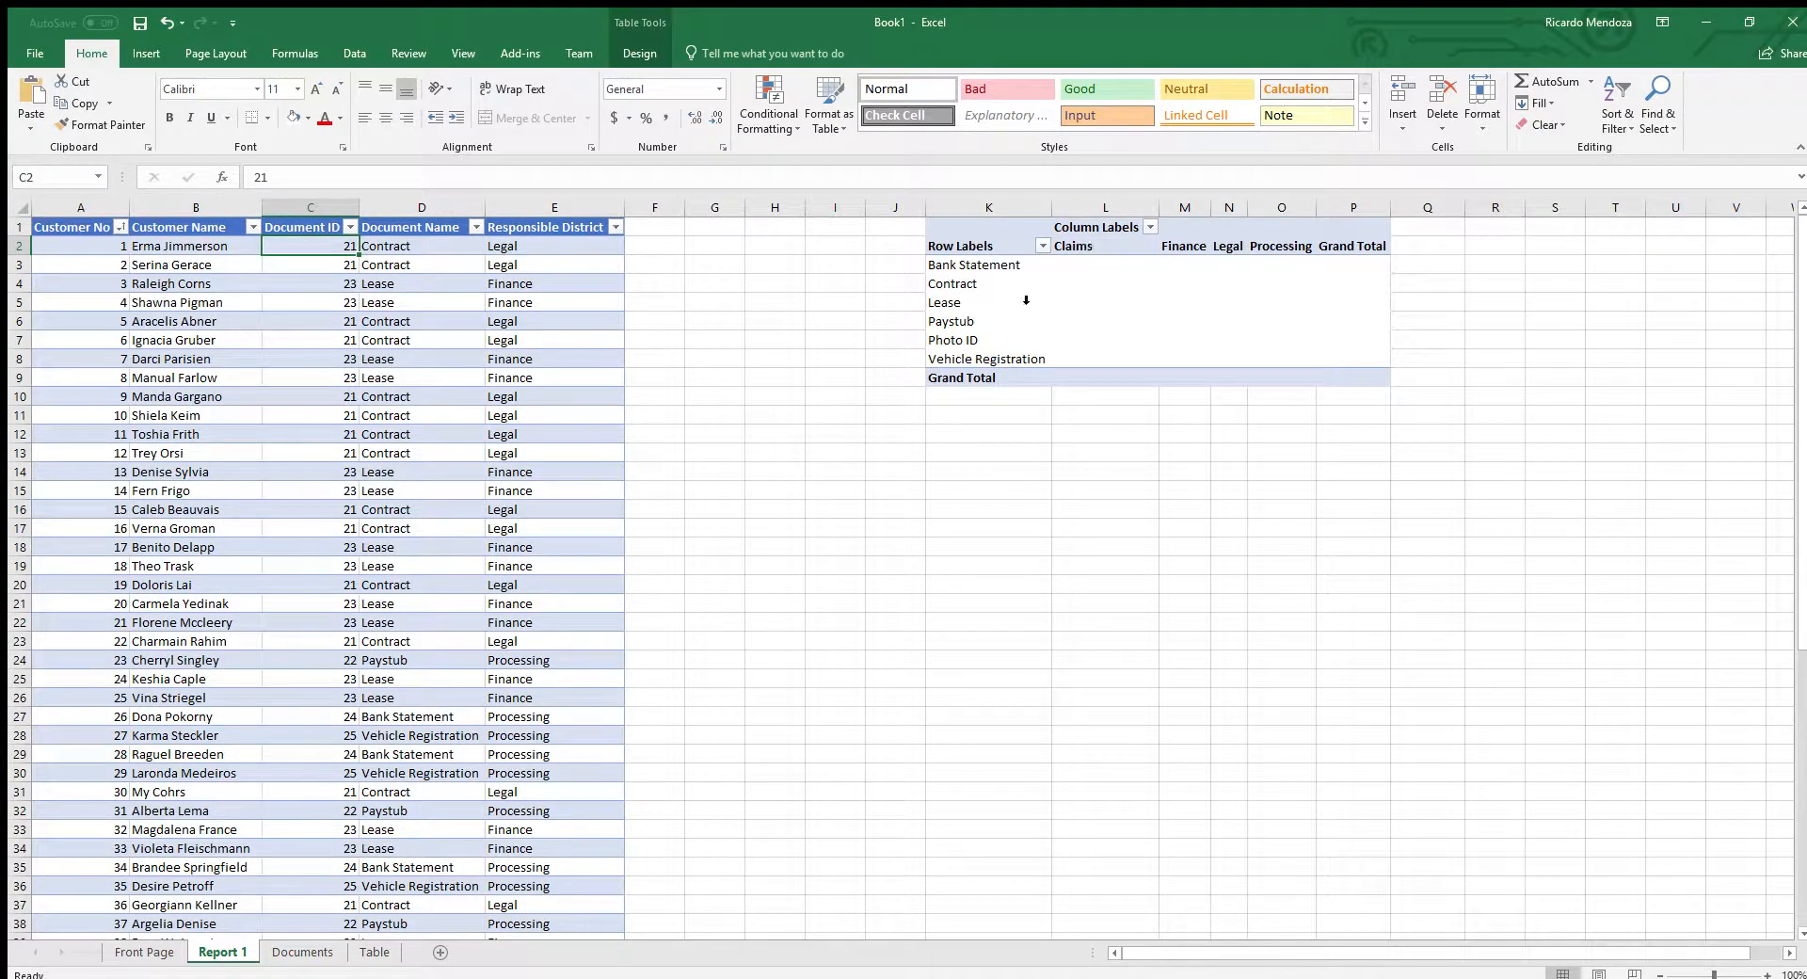
{"action": "left_click", "coordinate": [1032, 355]}
{"action": "left_click", "coordinate": [1107, 321]}
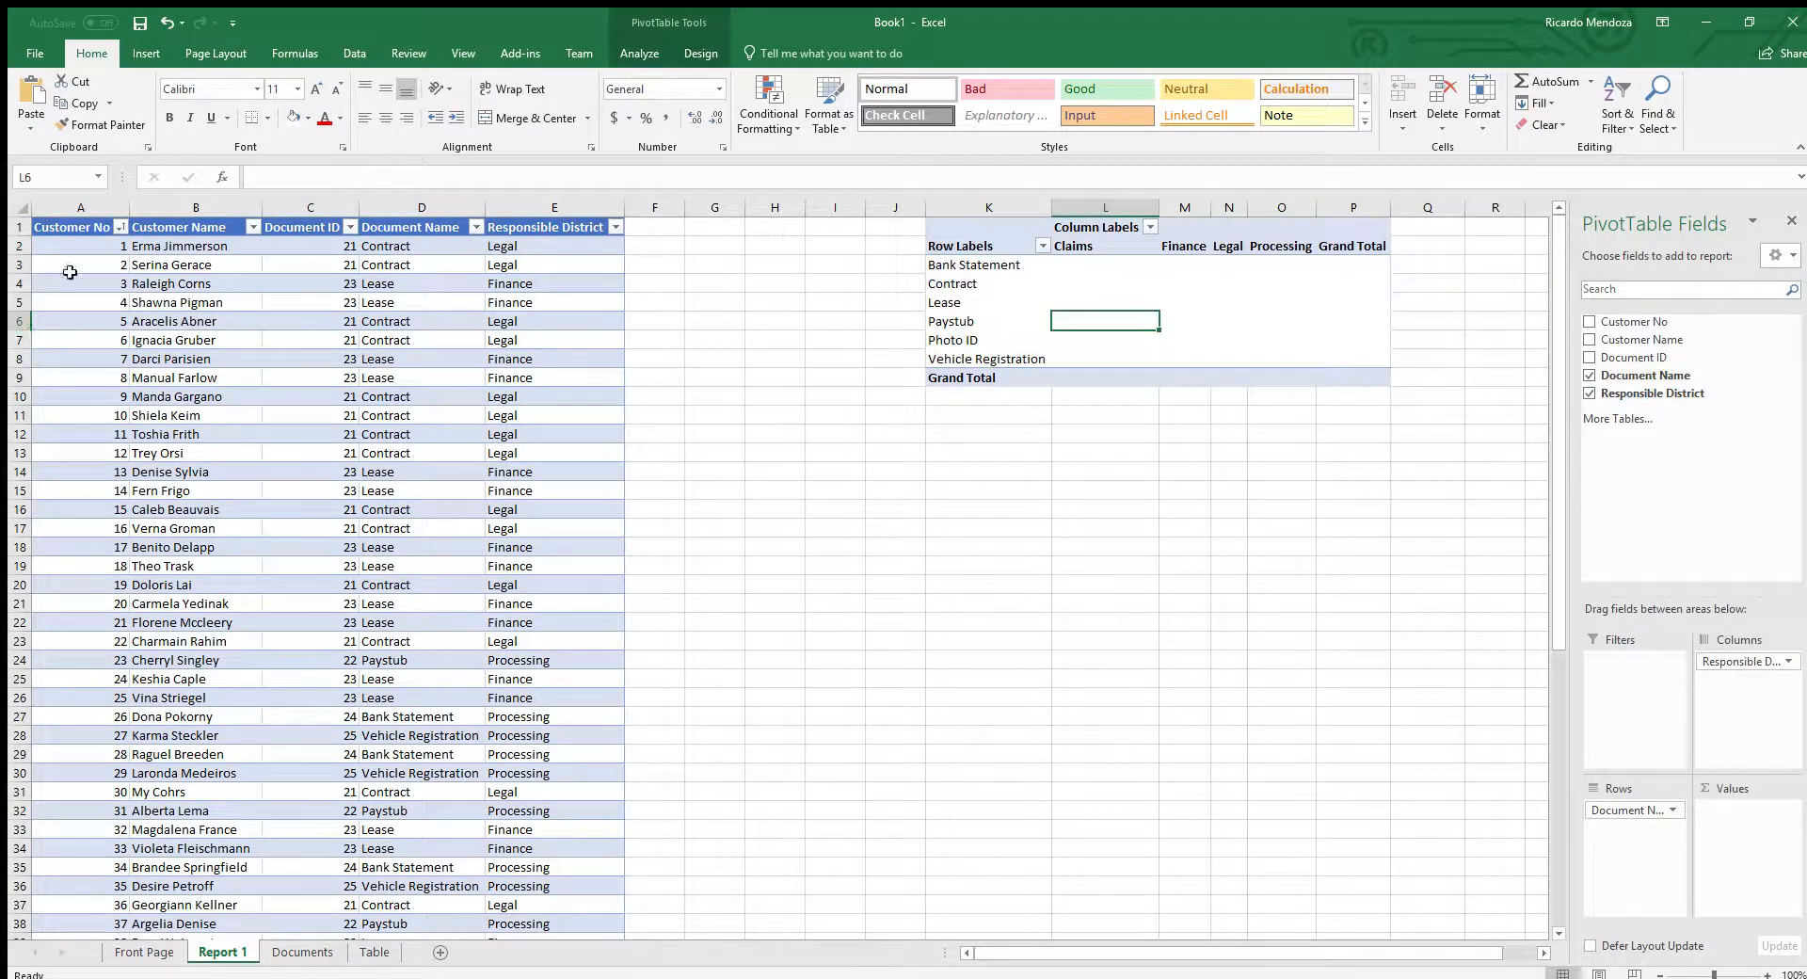
{"action": "scroll", "coordinate": [108, 575], "scroll_direction": "down", "scroll_amount": 4}
{"action": "left_click", "coordinate": [108, 575]}
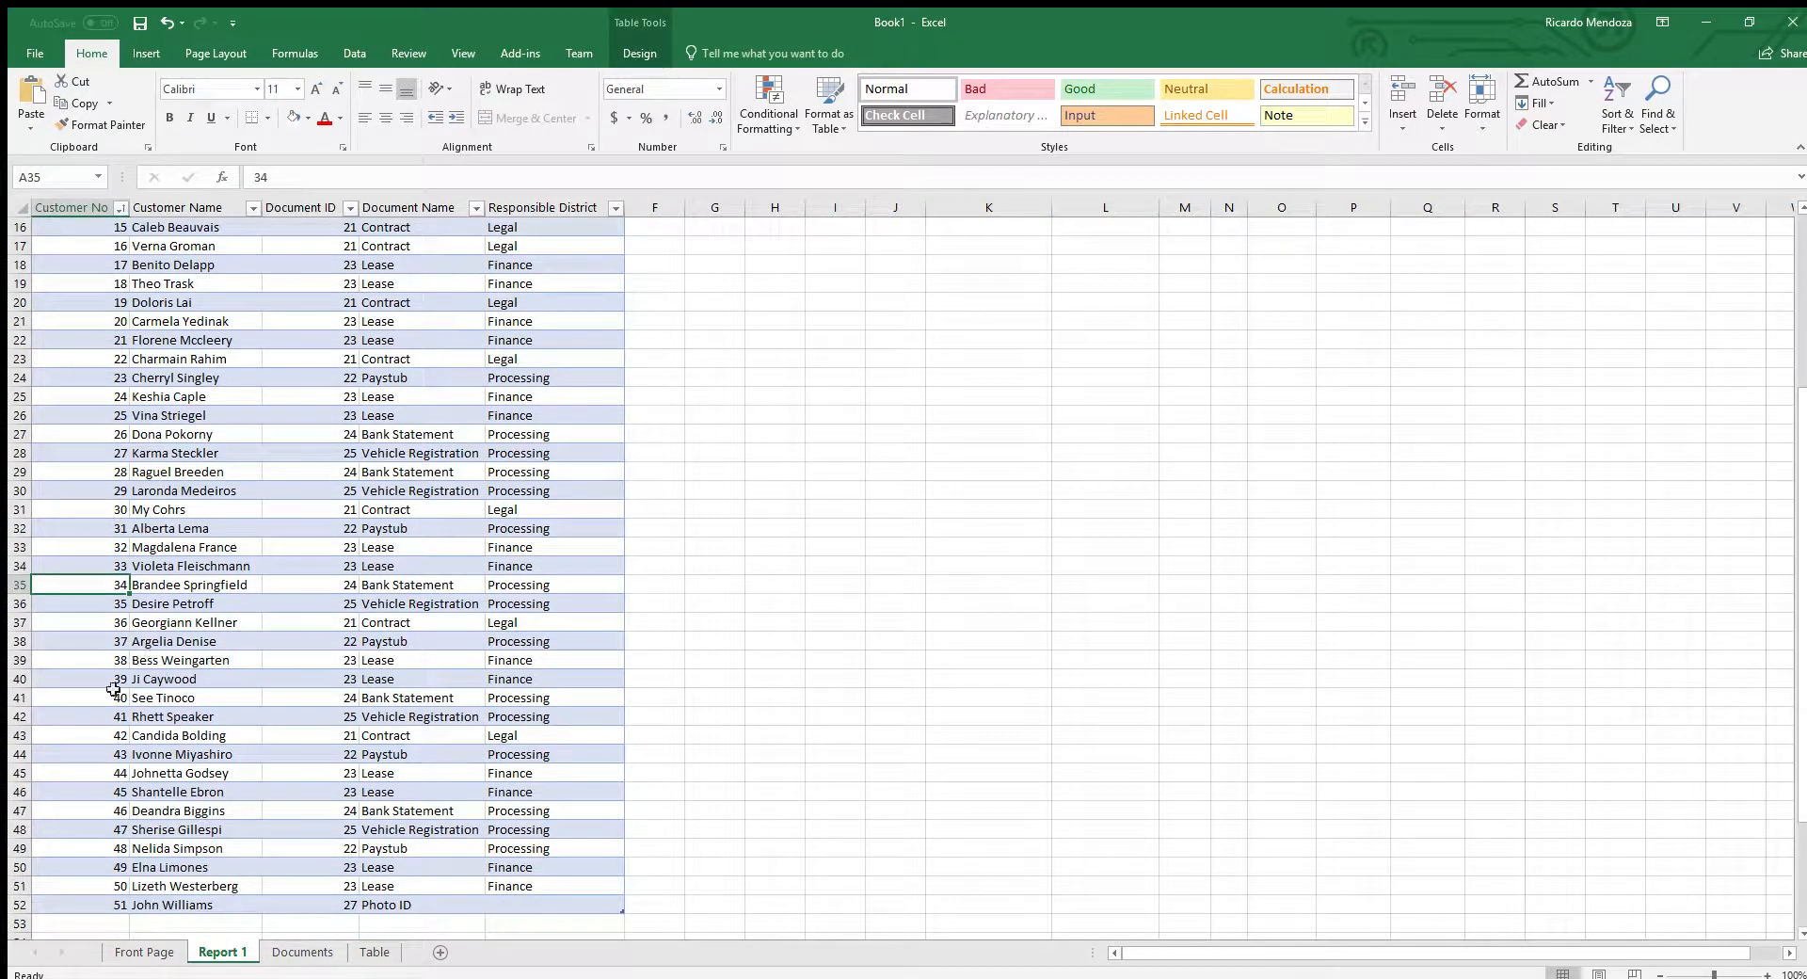
{"action": "left_click", "coordinate": [85, 732]}
{"action": "left_click", "coordinate": [88, 788]}
{"action": "scroll", "coordinate": [87, 788], "scroll_direction": "up", "scroll_amount": 4}
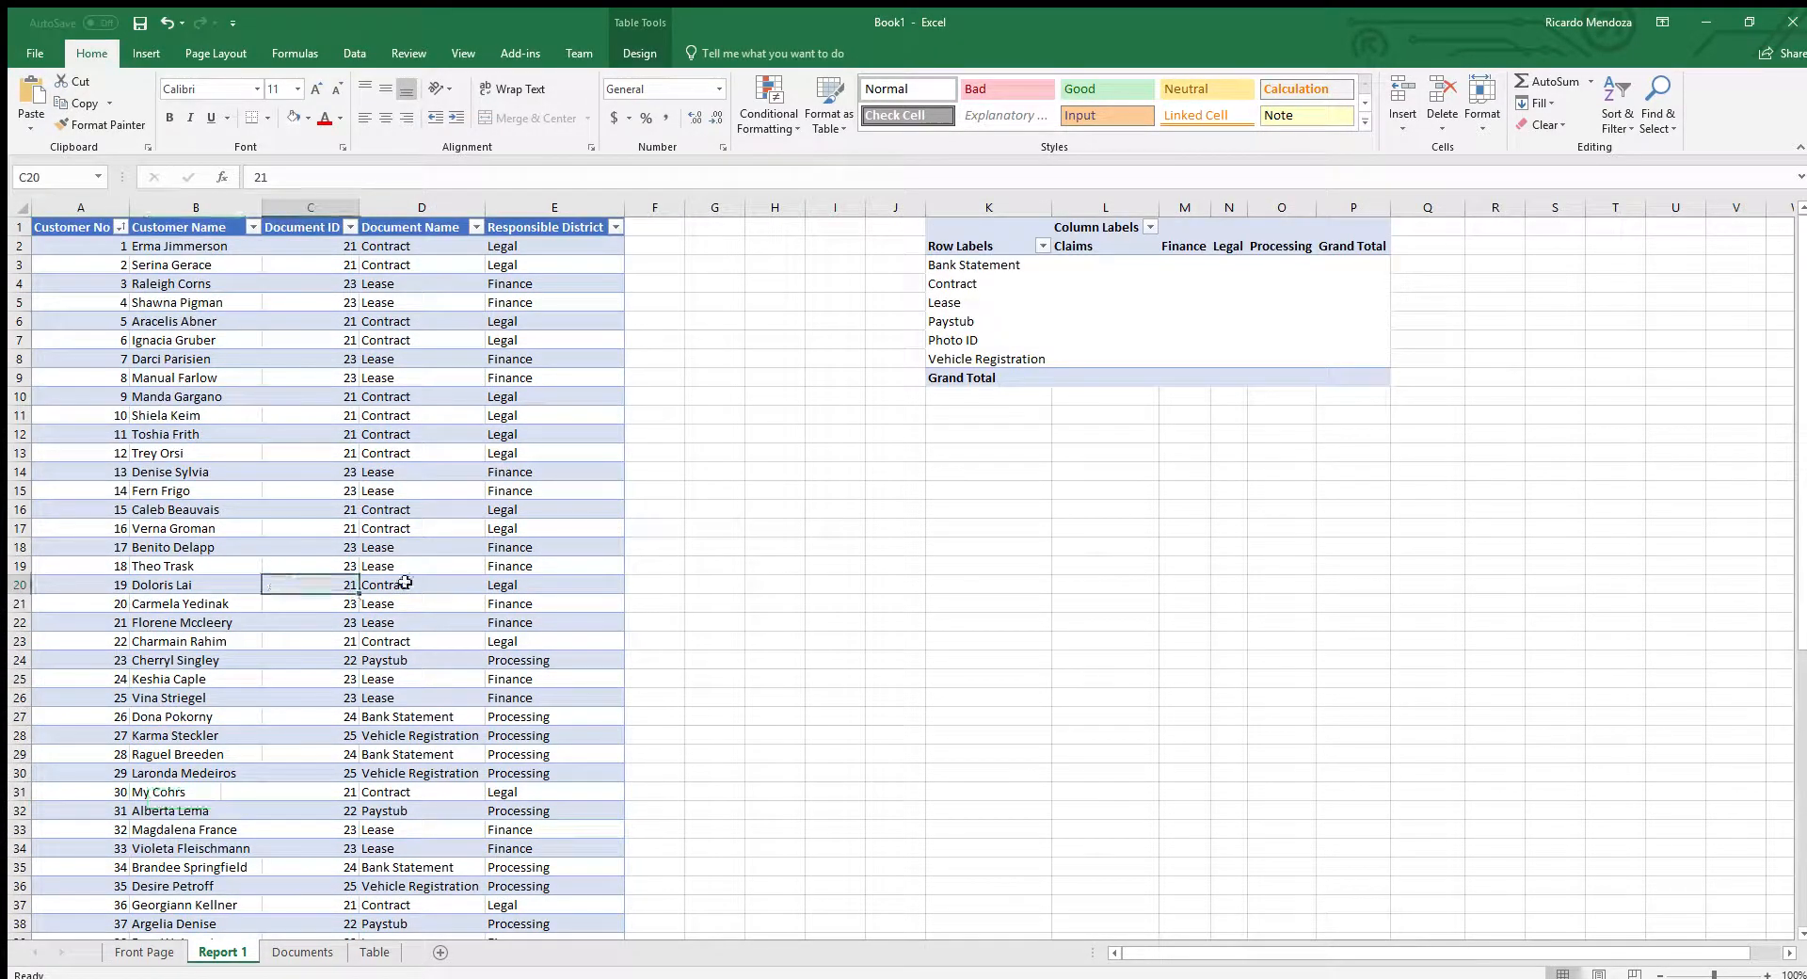
Step: Add Customer No to the PivotTable's values as a count
{"action": "left_click", "coordinate": [1063, 320]}
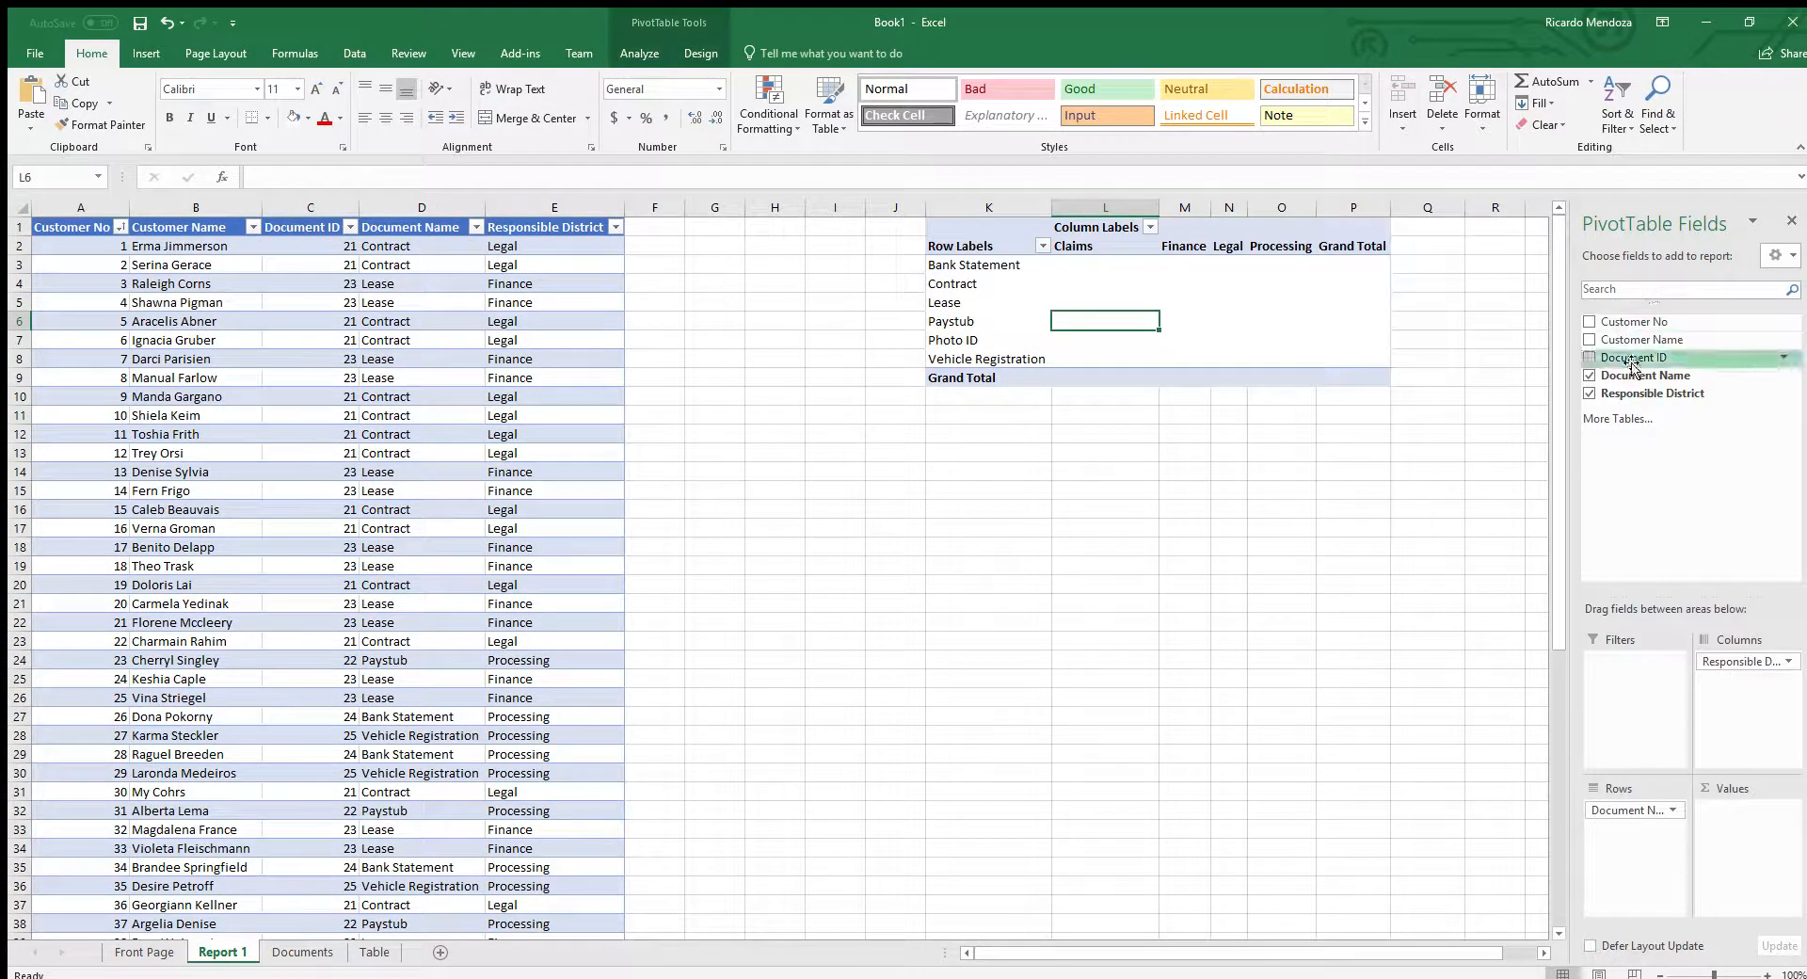
{"action": "left_click_drag", "start_coordinate": [1633, 321], "coordinate": [1742, 845]}
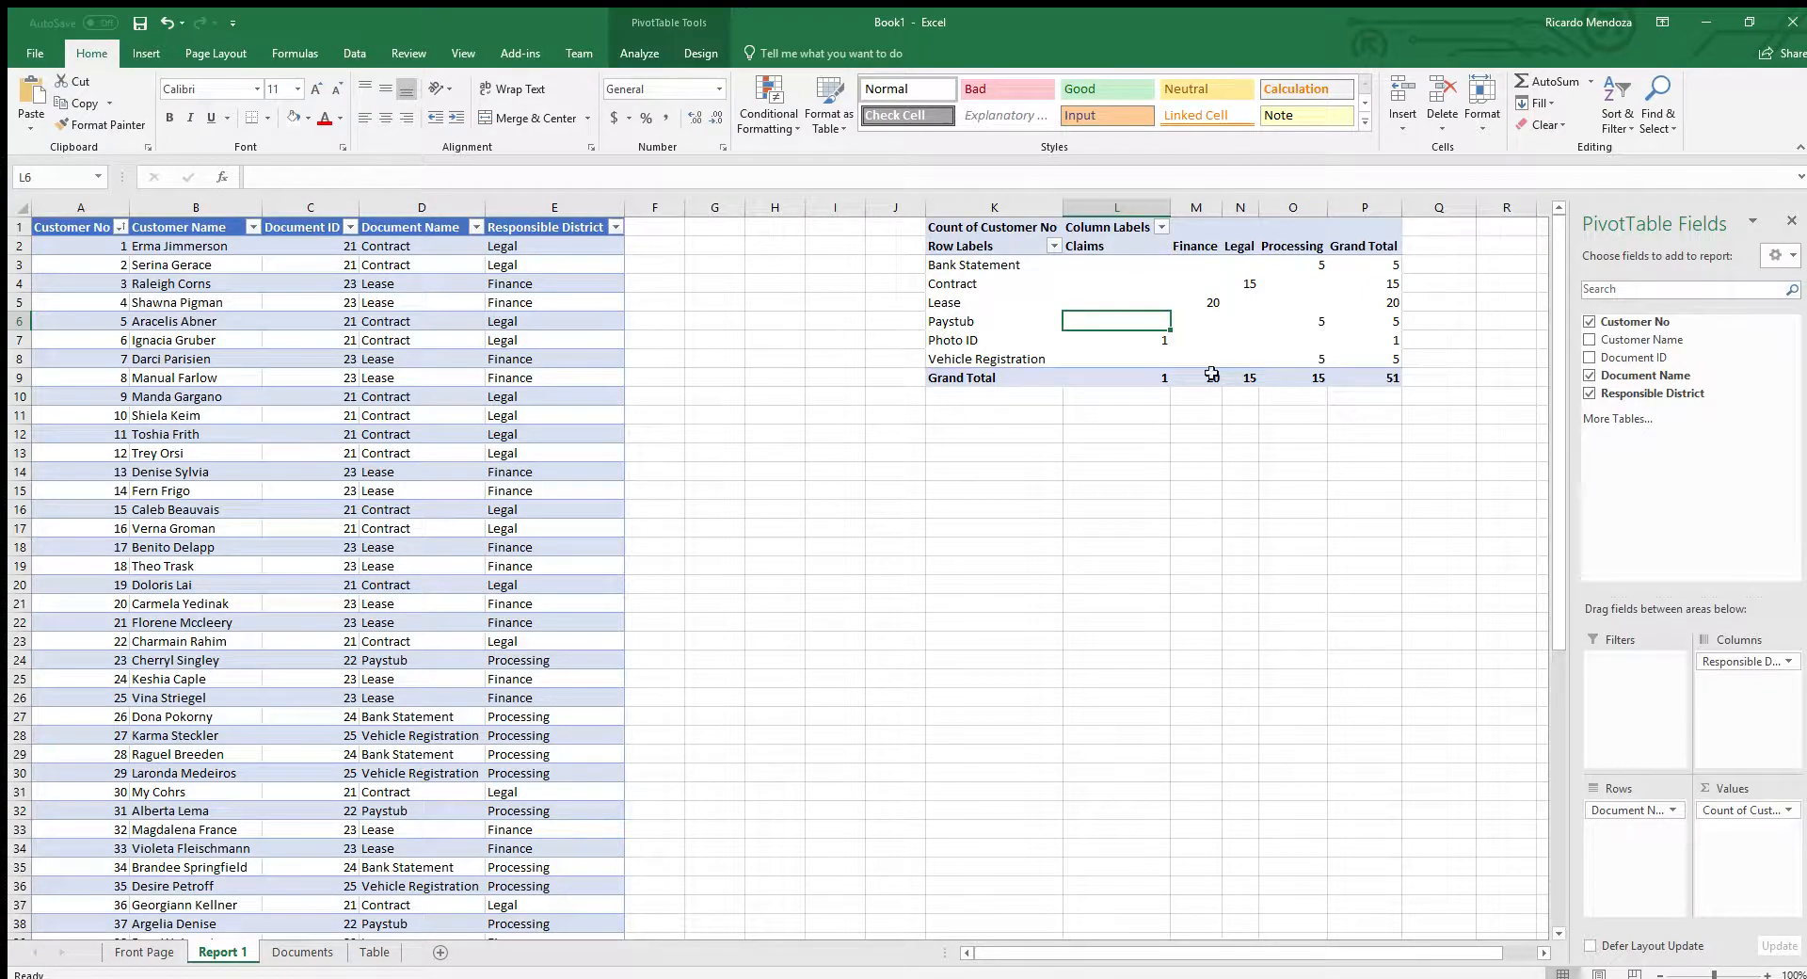
{"action": "left_click", "coordinate": [1355, 565]}
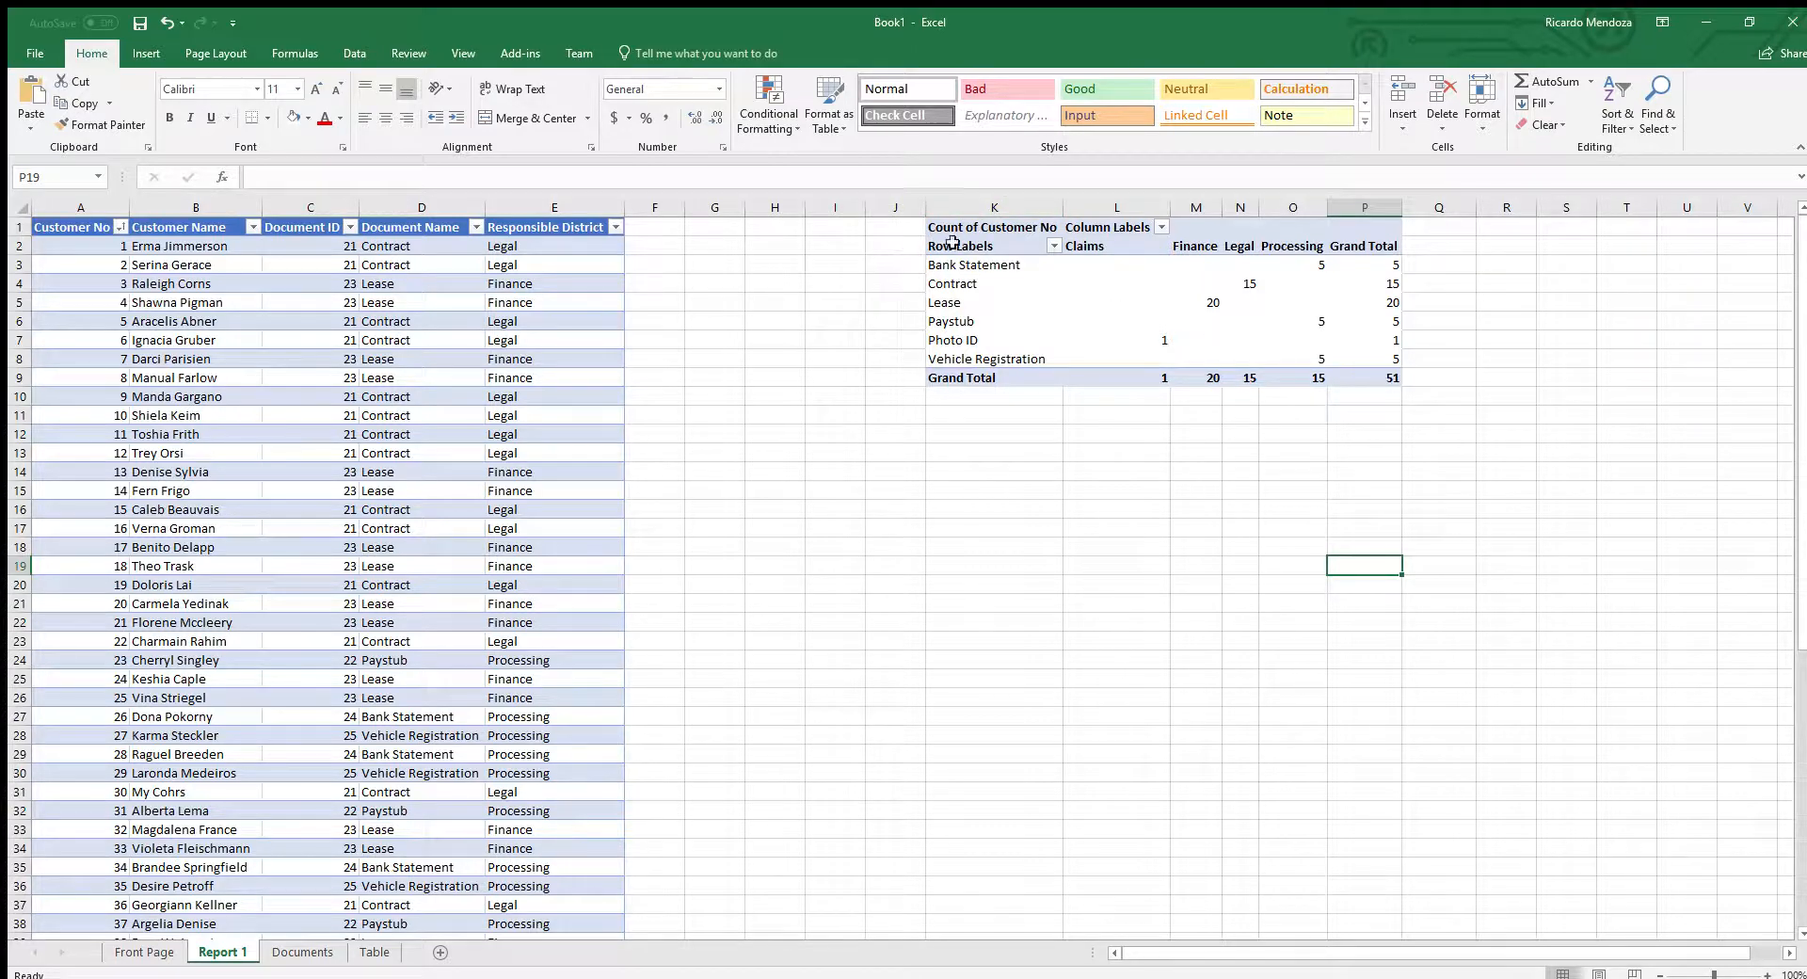
Step: Rename the PivotTable's count heading in cell K1 to "Customers per Department"
{"action": "left_click", "coordinate": [983, 226]}
{"action": "left_click", "coordinate": [1114, 227]}
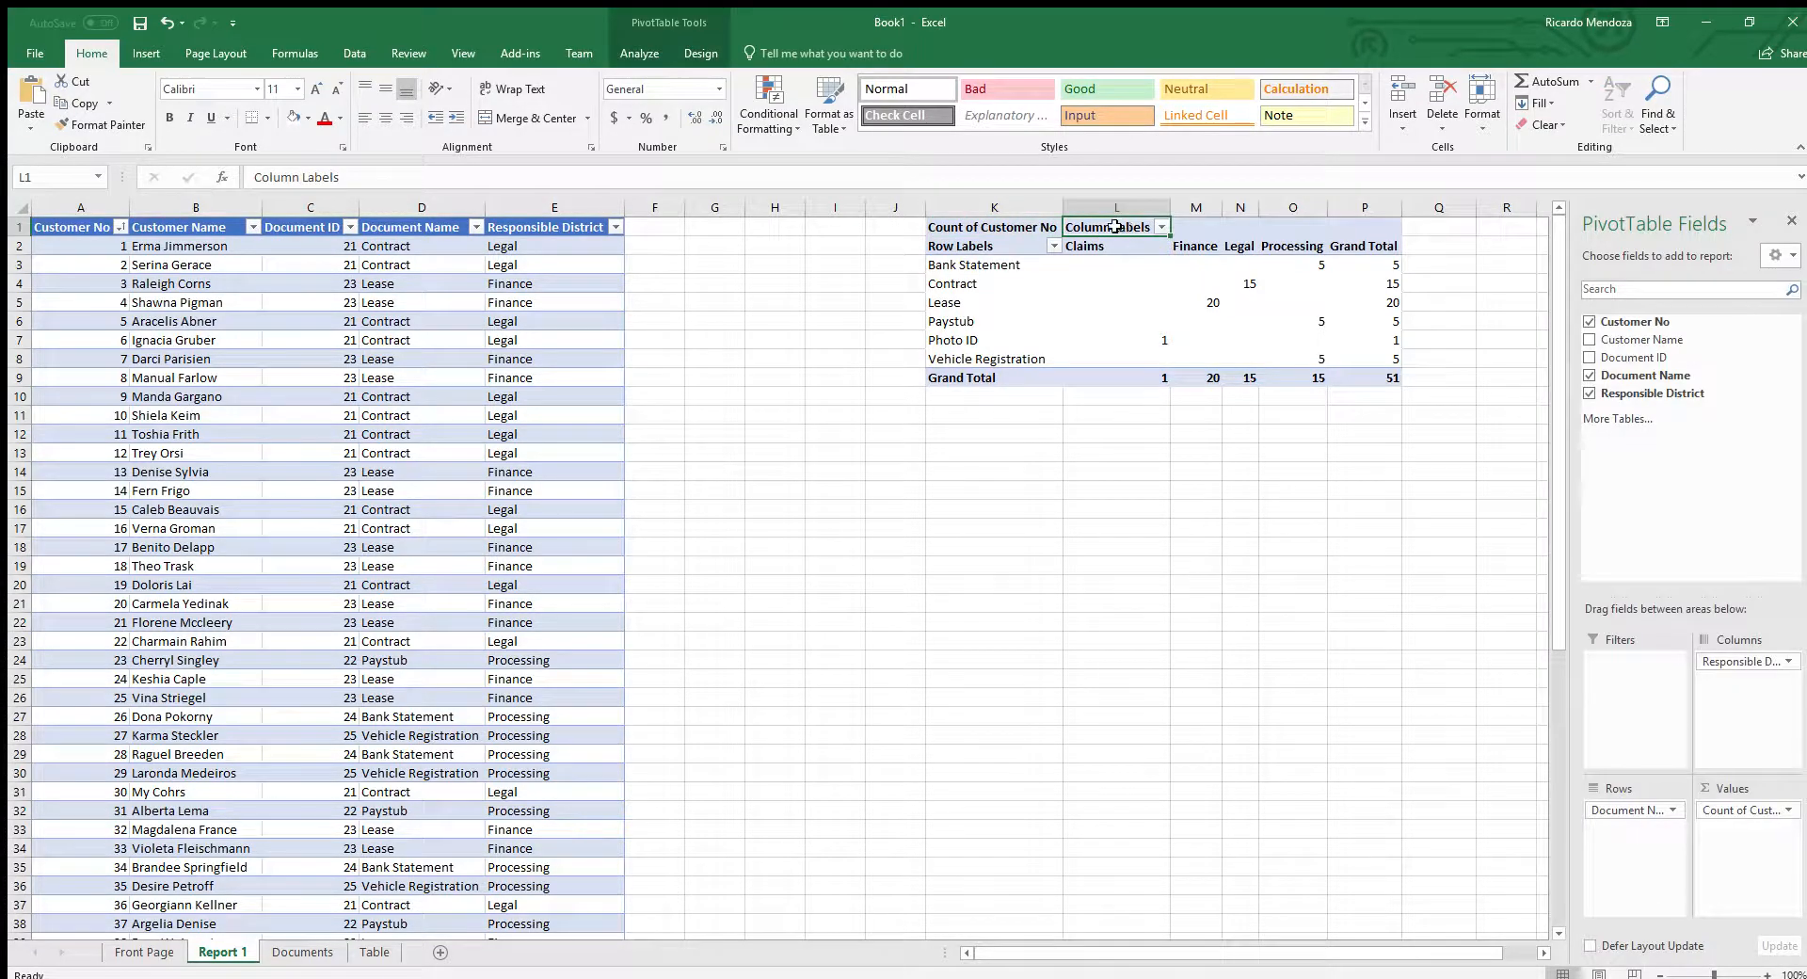
{"action": "left_click", "coordinate": [1007, 227]}
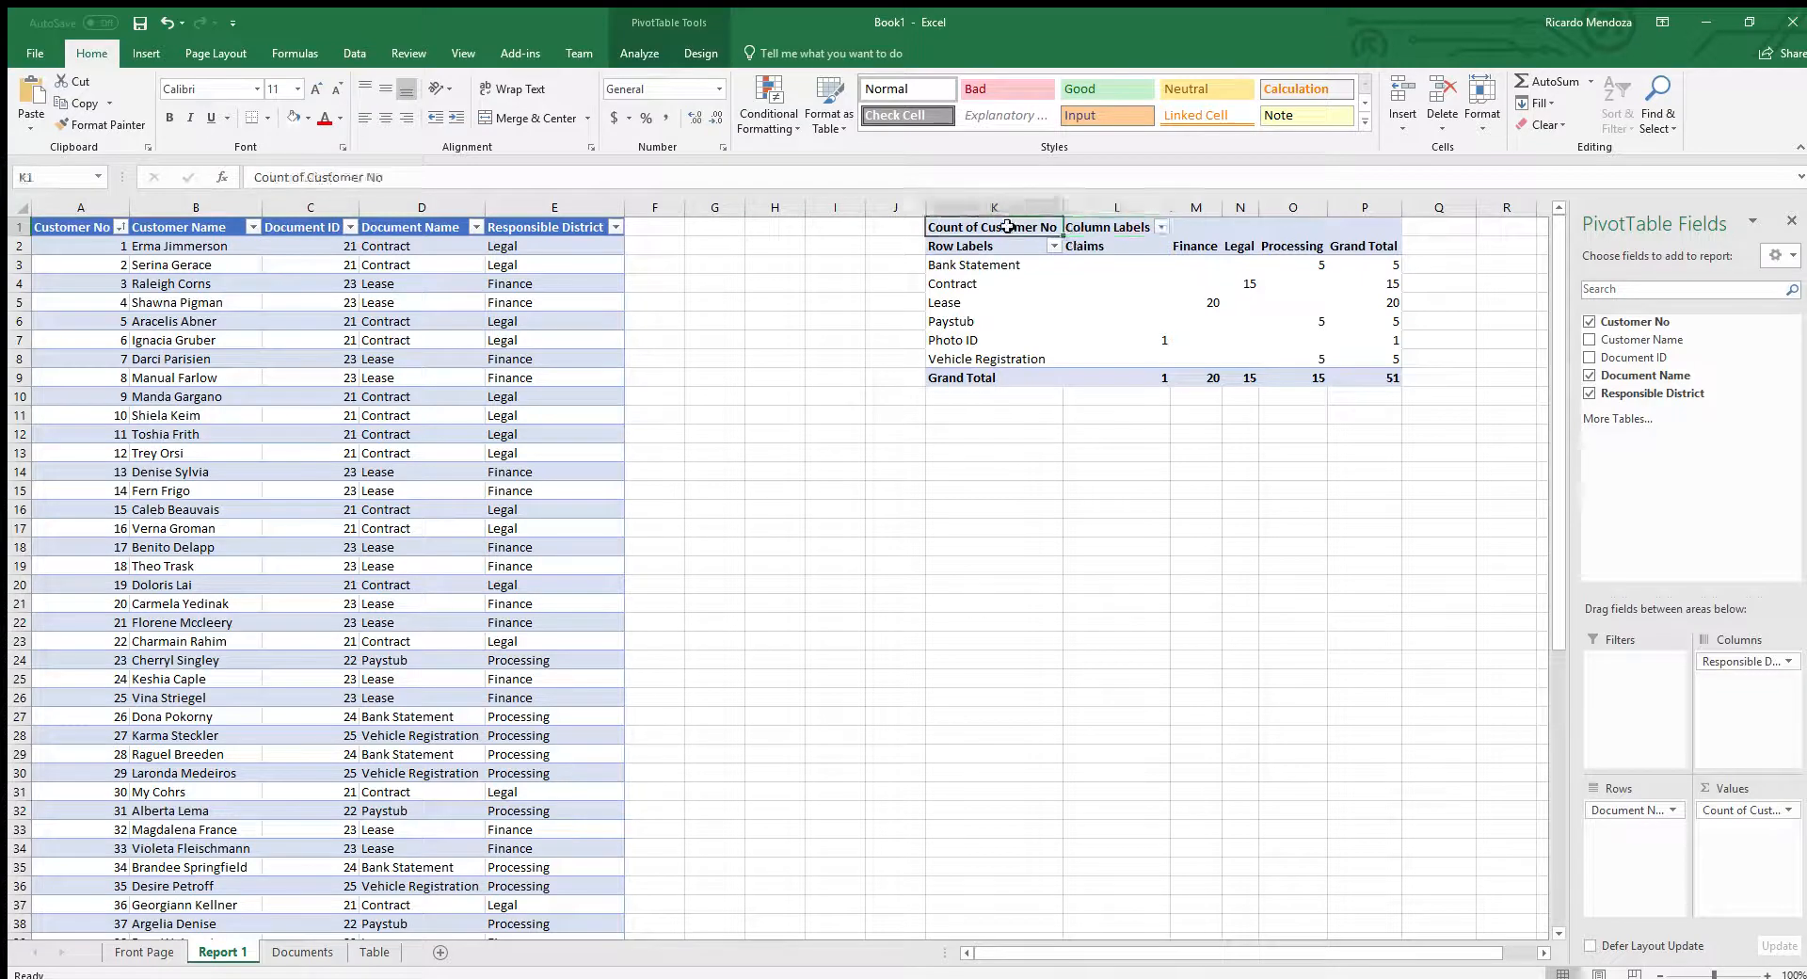
{"action": "left_click", "coordinate": [1125, 227]}
{"action": "left_click", "coordinate": [1019, 228]}
{"action": "type", "text": "Documents"}
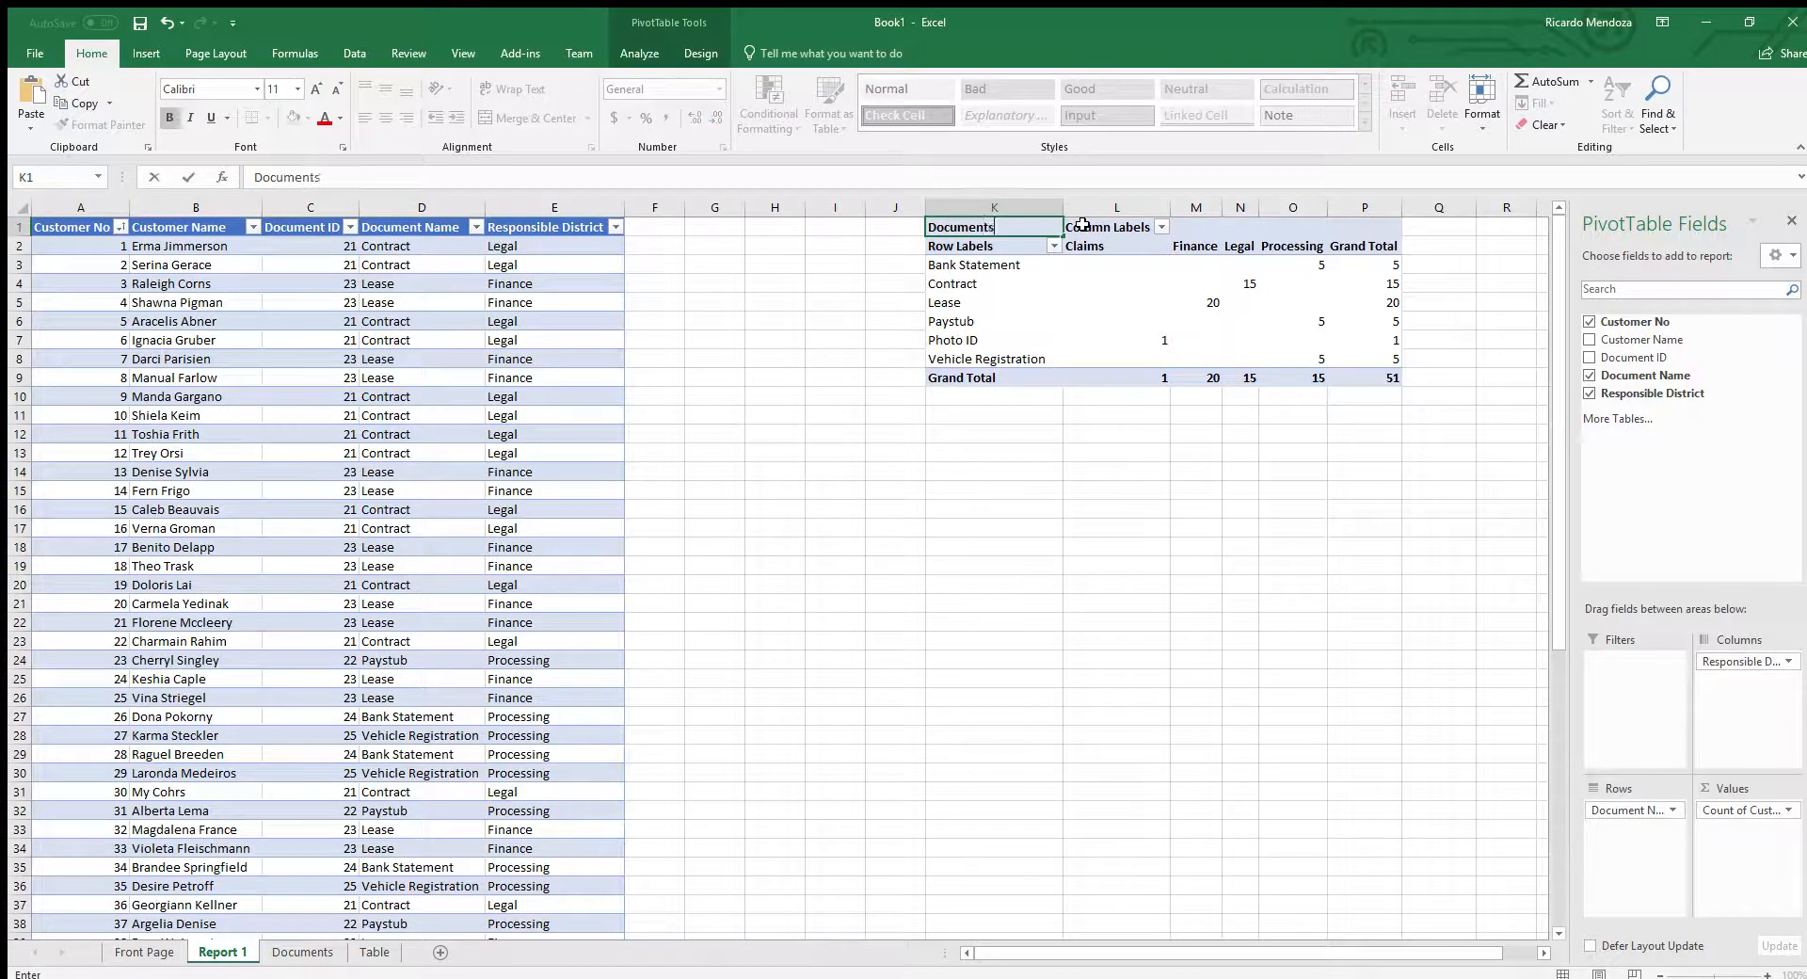
{"action": "key", "text": "BackSpace"}
{"action": "key", "text": "BackSpace"}
{"action": "key", "text": "BackSpace"}
{"action": "key", "text": "BackSpace"}
{"action": "key", "text": "BackSpace"}
{"action": "key", "text": "BackSpace"}
{"action": "key", "text": "BackSpace"}
{"action": "key", "text": "BackSpace"}
{"action": "key", "text": "BackSpace"}
{"action": "type", "text": "Customers pe"}
{"action": "type", "text": "r Department"}
{"action": "key", "text": "Return"}
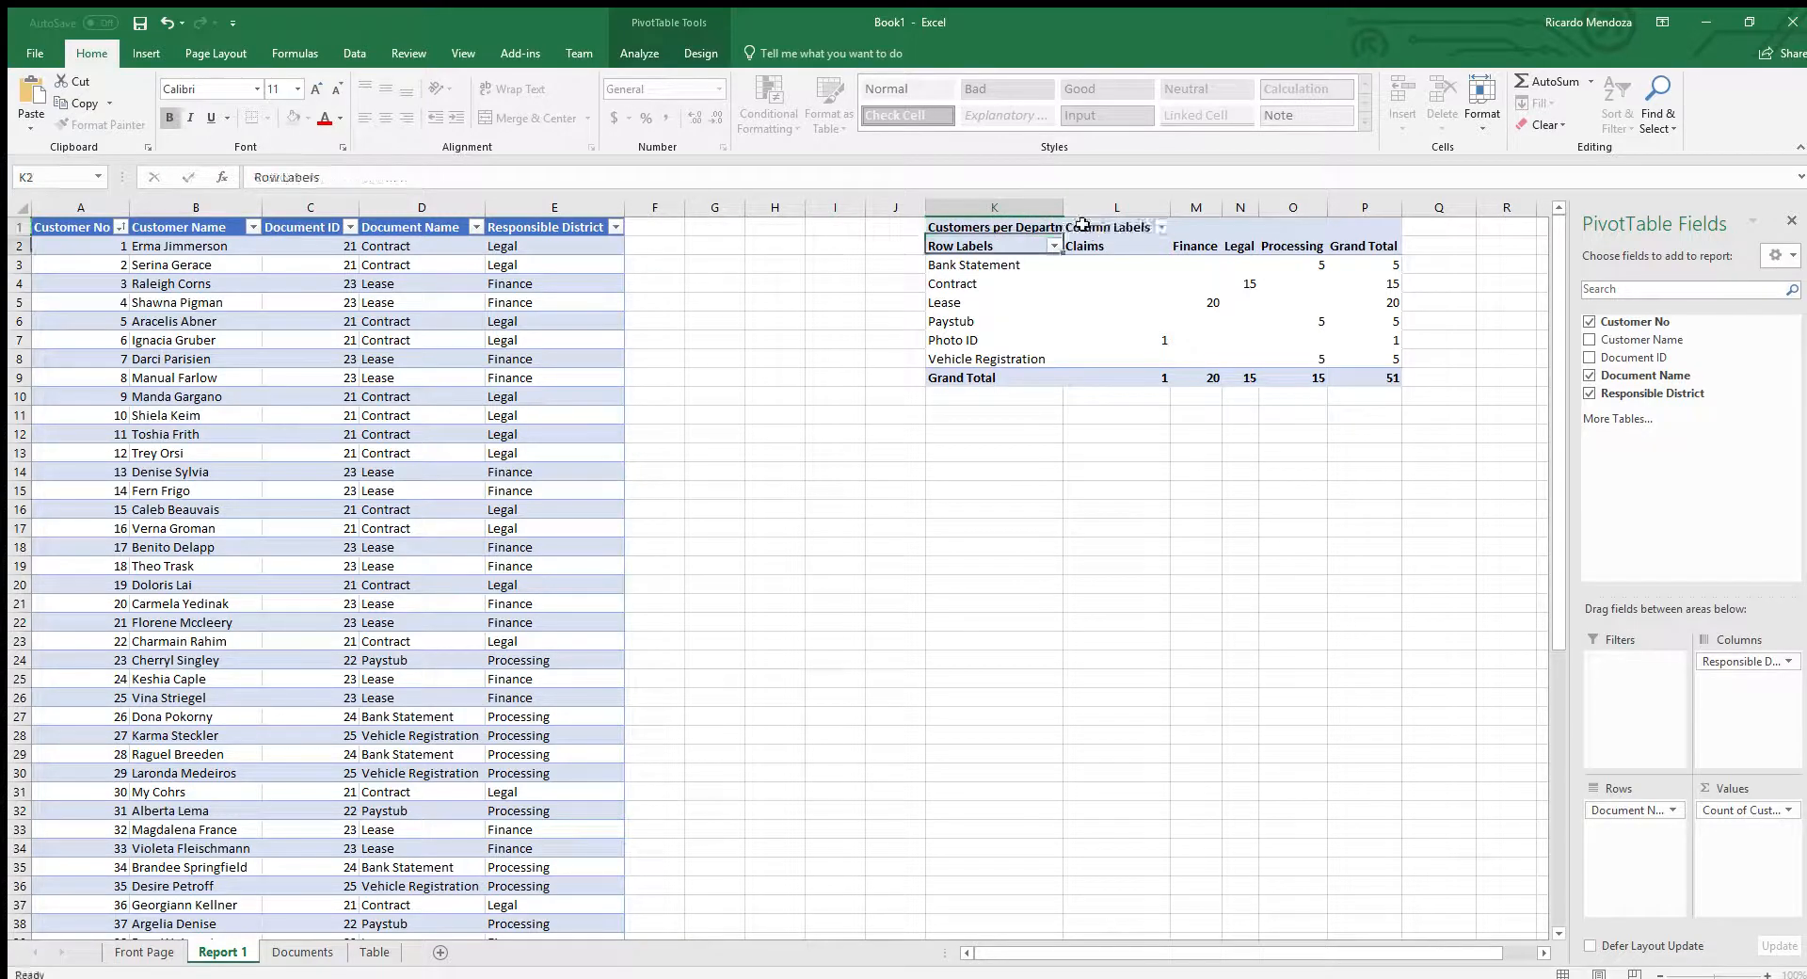
Step: Rename the PivotTable's column labels heading to "Department" and its row labels heading to "Document Type"
{"action": "left_click", "coordinate": [1082, 225]}
{"action": "type", "text": "Department"}
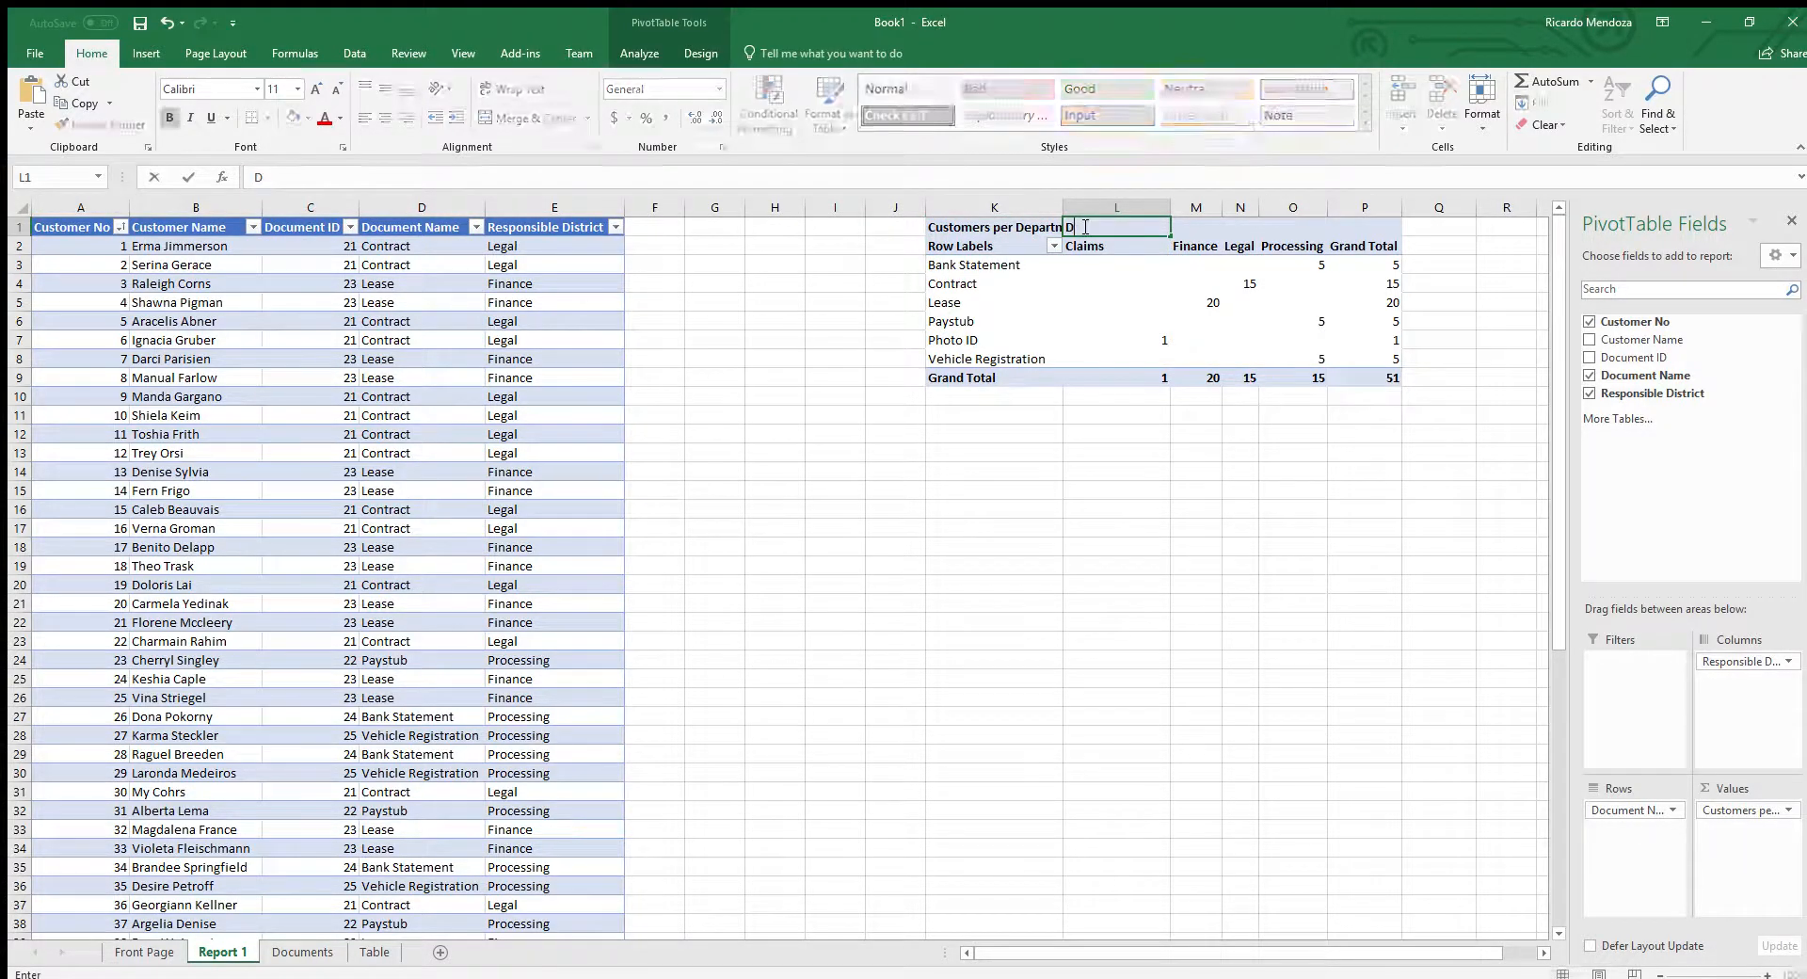
{"action": "key", "text": "Return"}
{"action": "key", "text": "Left"}
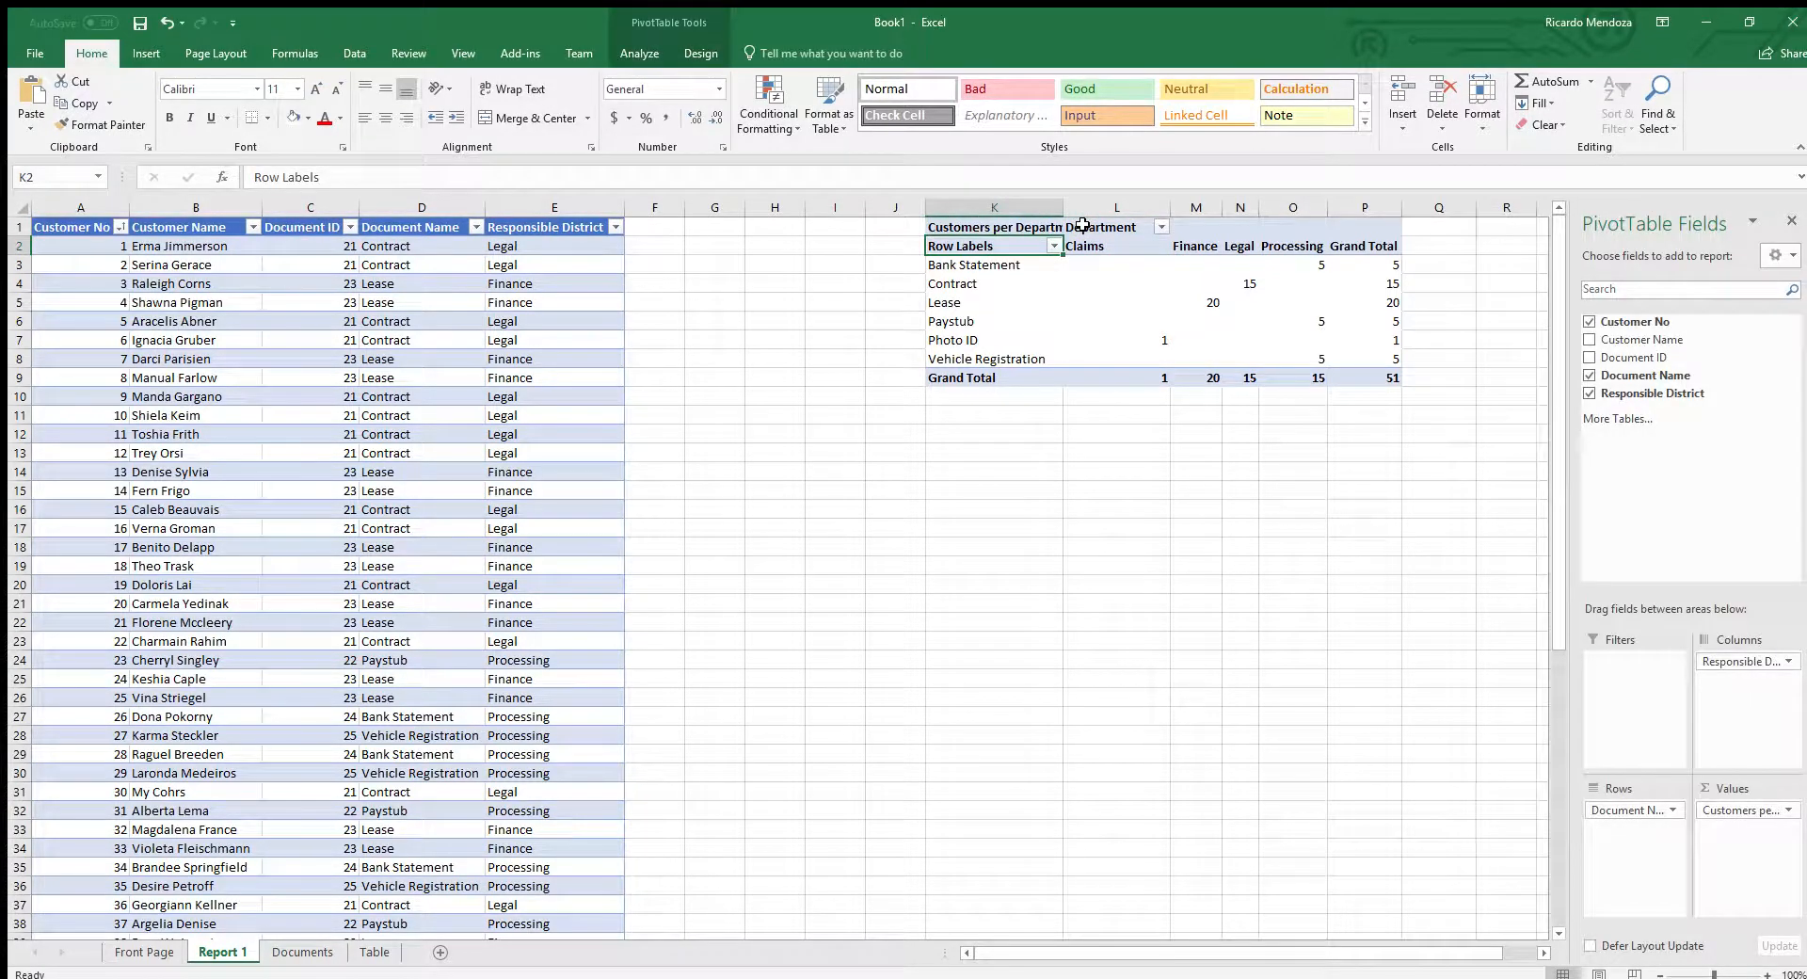
{"action": "type", "text": "Documen"}
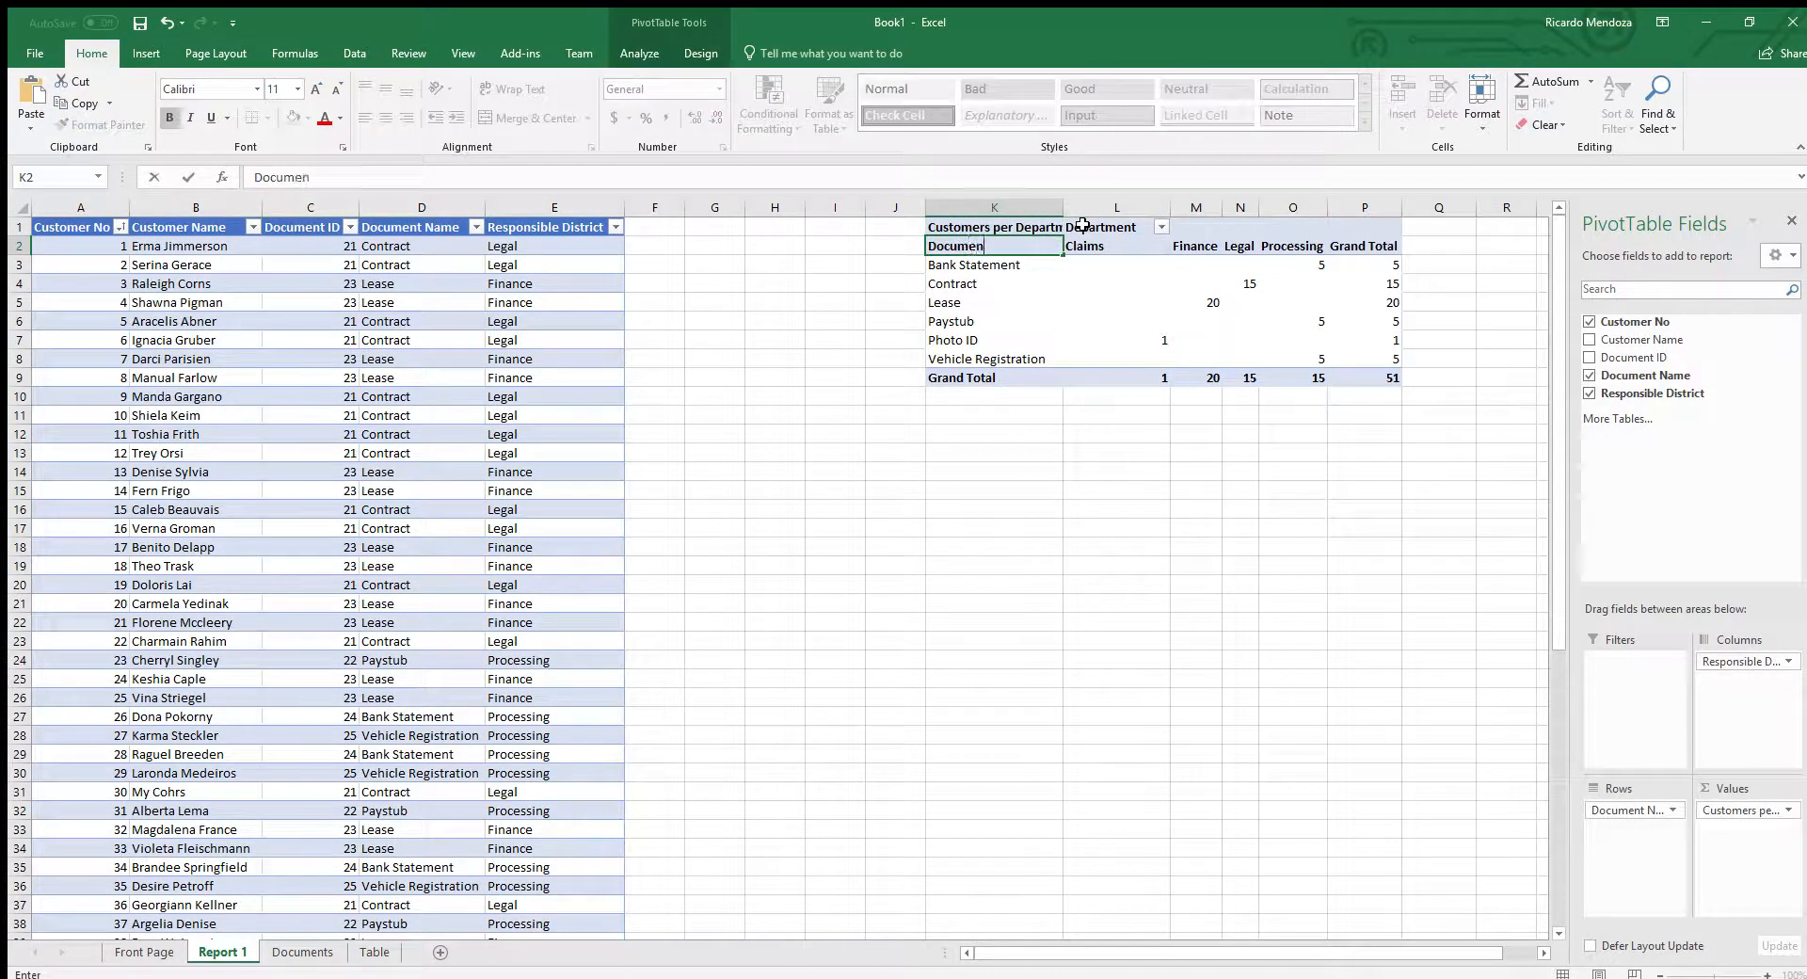
{"action": "type", "text": "t Type"}
{"action": "key", "text": "Up"}
Step: Change the PivotTable heading in K1 to "Document Type per Department" and fit column K to its contents
{"action": "left_click_drag", "start_coordinate": [310, 177], "coordinate": [1, 159]}
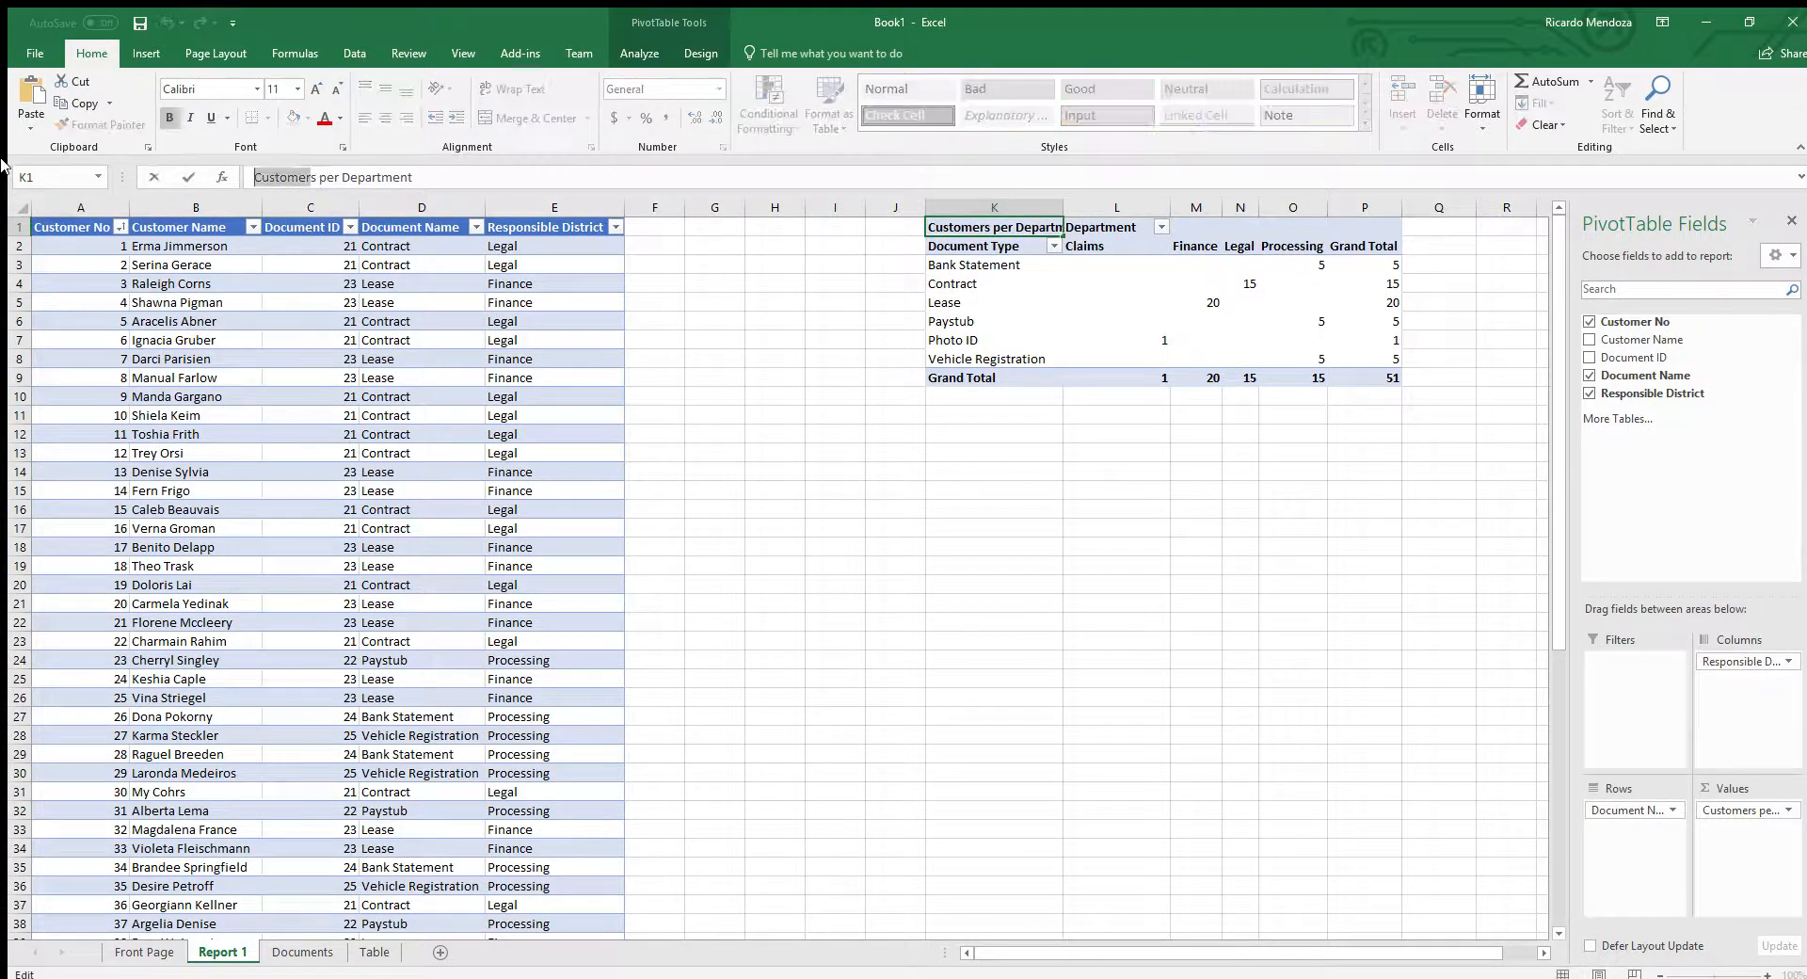
{"action": "type", "text": "Document"}
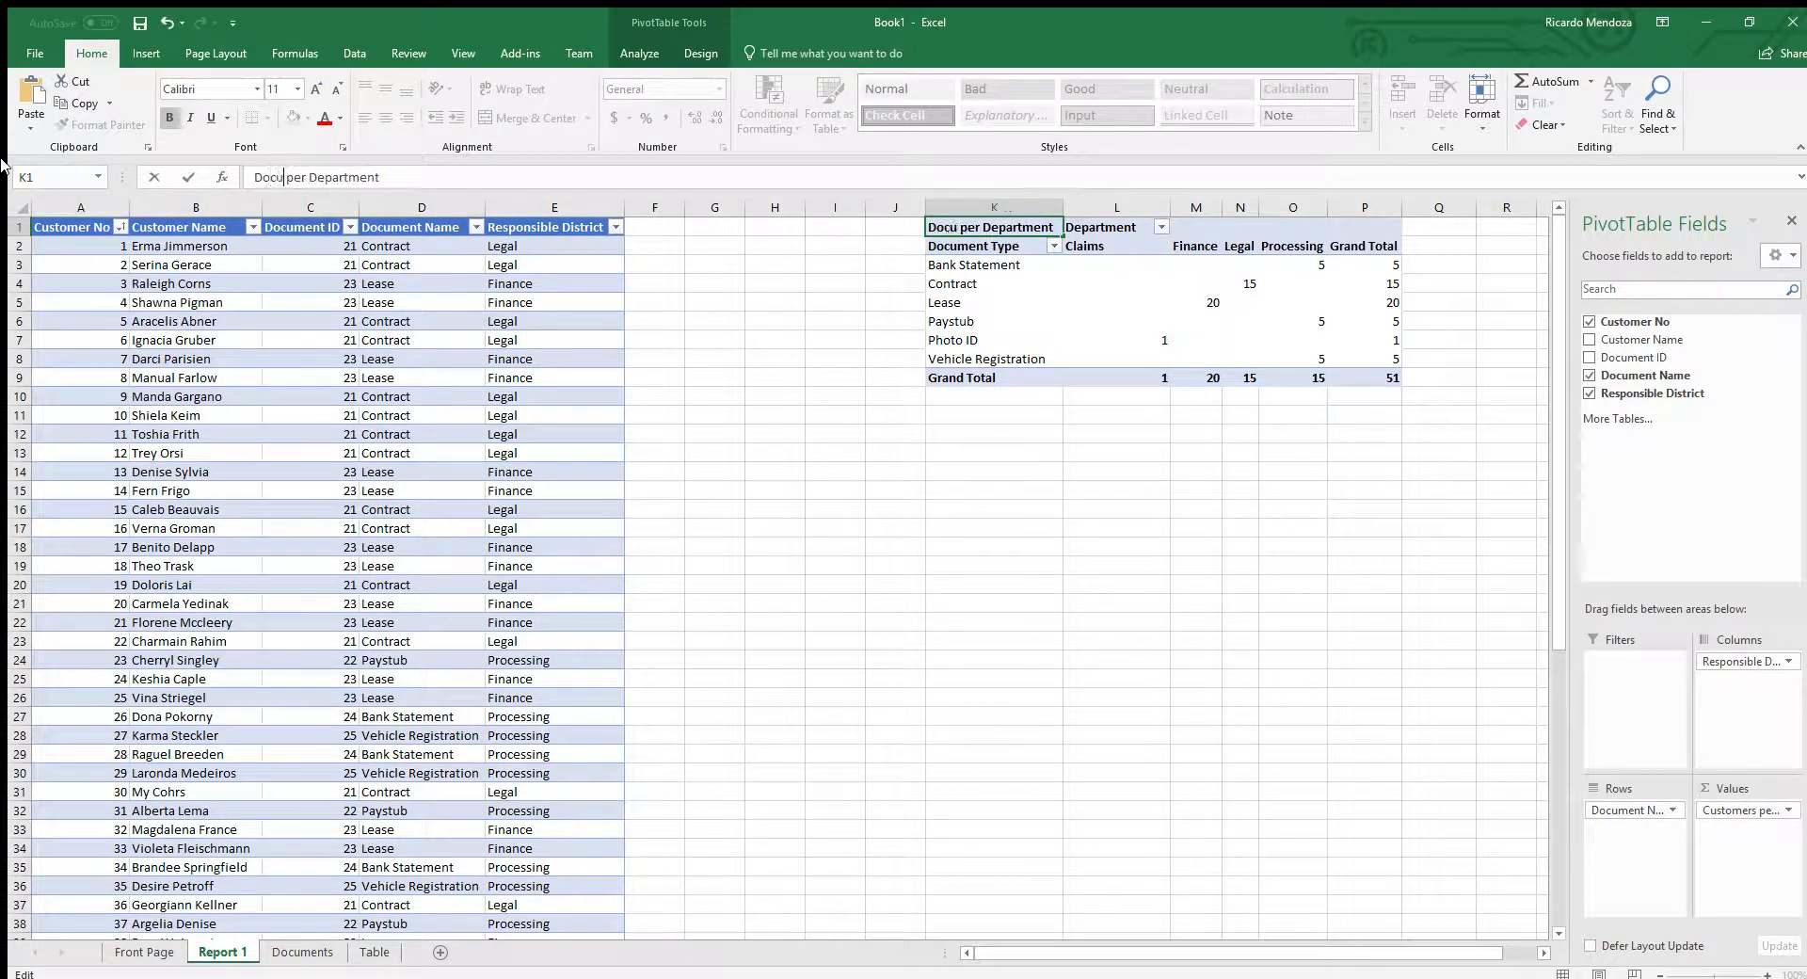
{"action": "type", "text": " Type"}
{"action": "key", "text": "Return"}
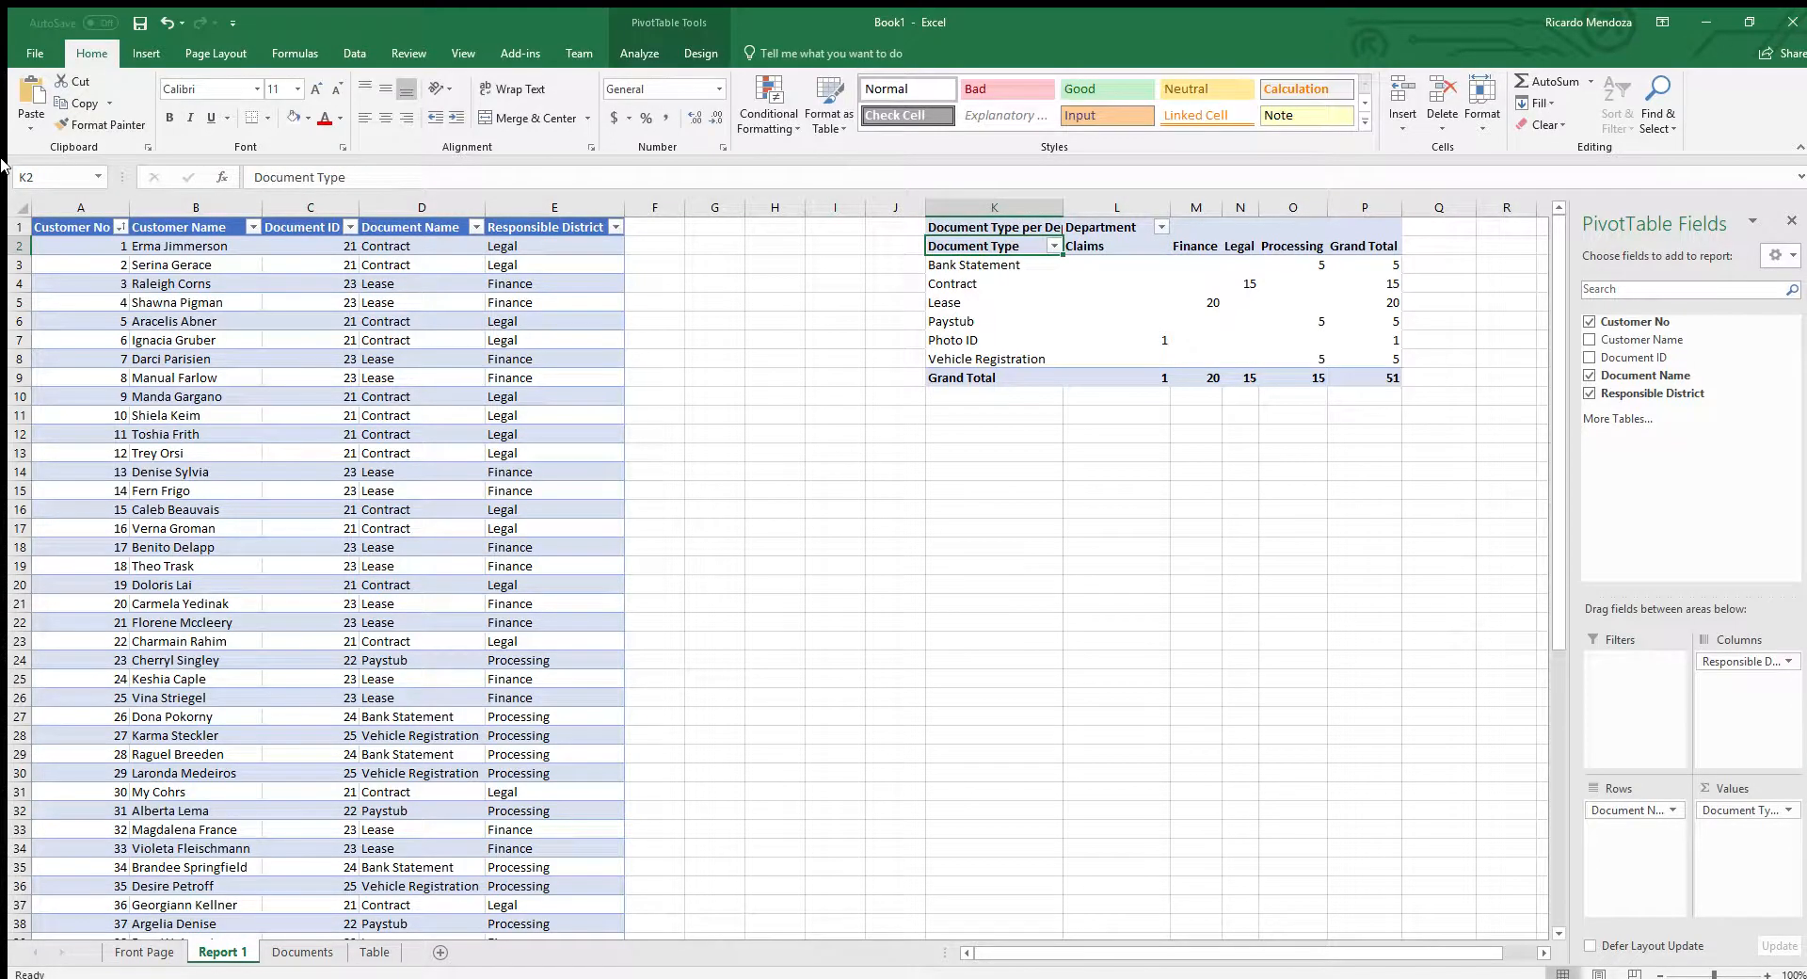
{"action": "double_click", "coordinate": [1068, 214]}
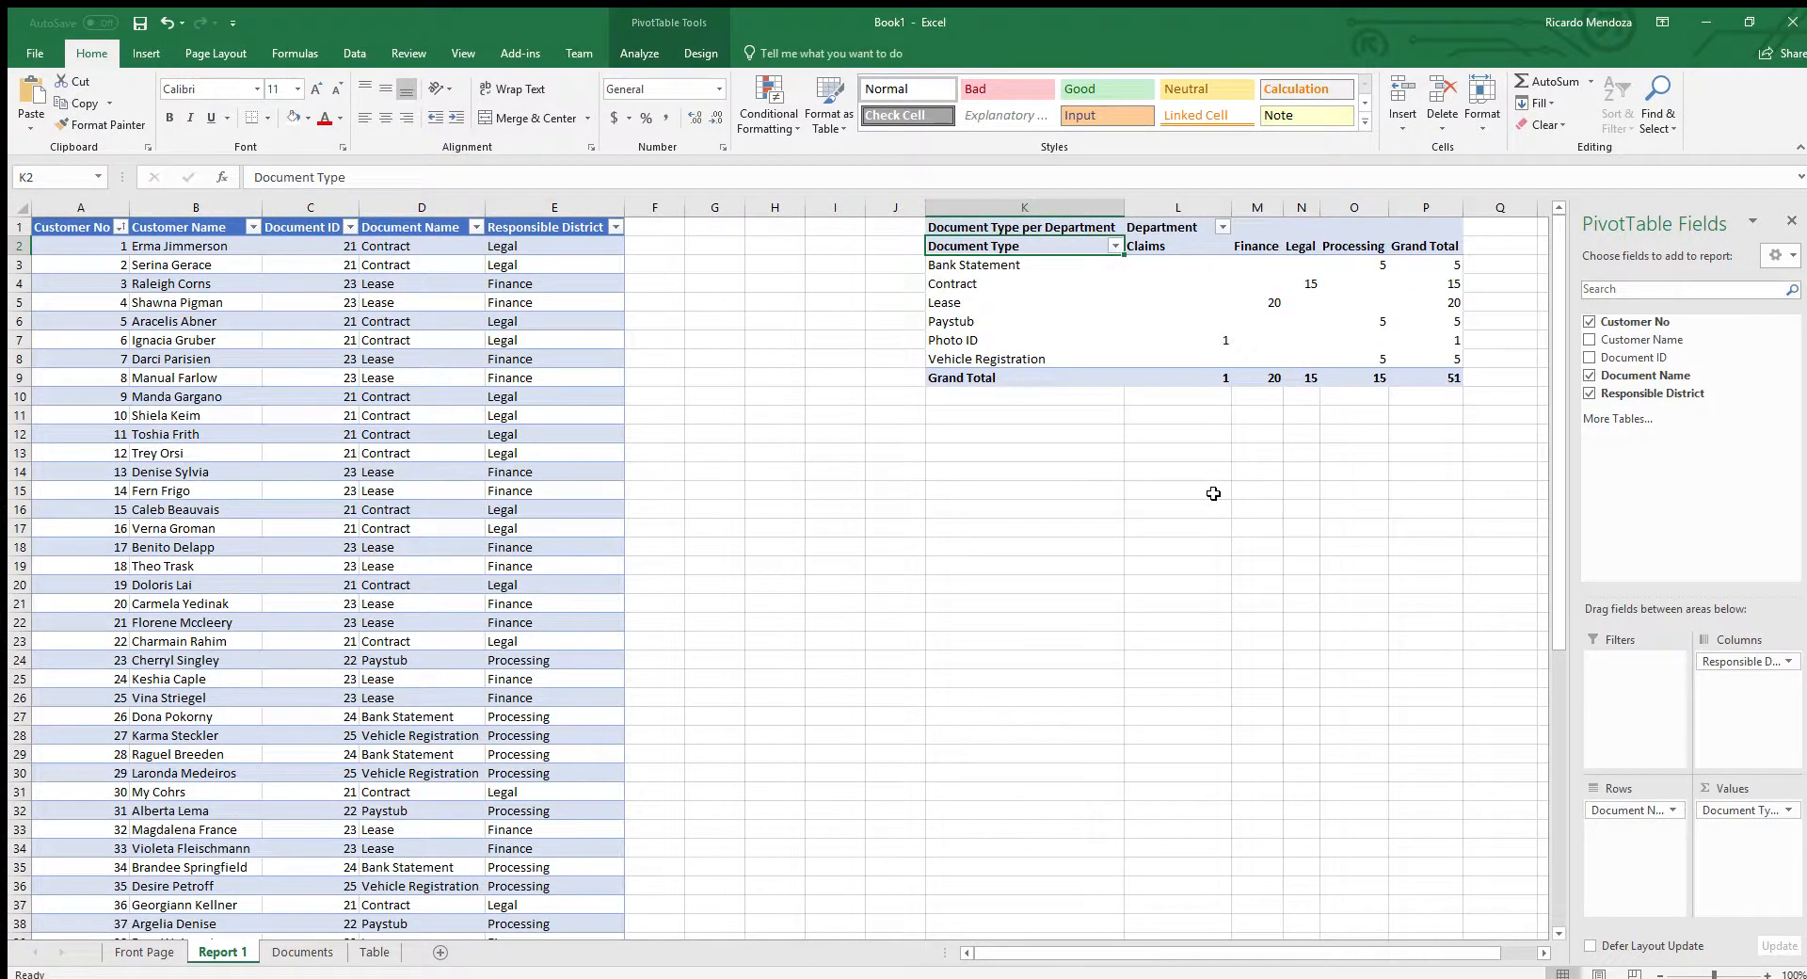
Step: Move the whole PivotTable so that it starts in cell J7
{"action": "left_click", "coordinate": [1211, 492]}
{"action": "left_click_drag", "start_coordinate": [1030, 227], "coordinate": [1409, 385]}
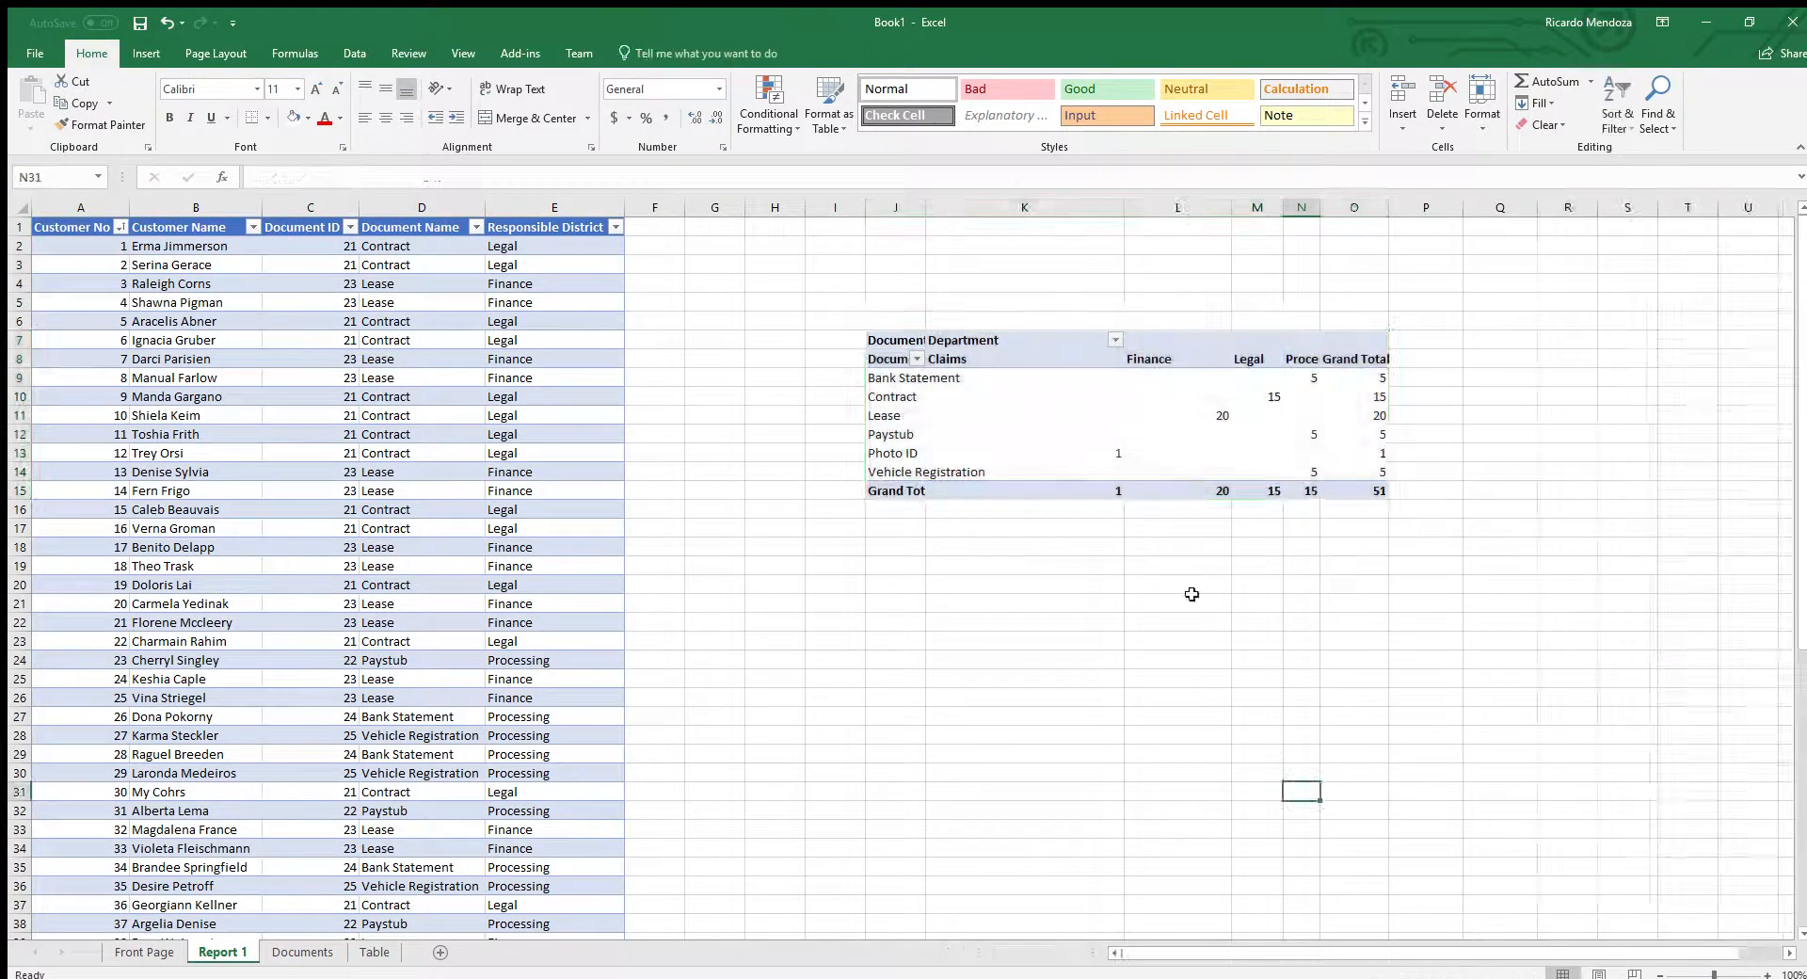
{"action": "left_click_drag", "start_coordinate": [890, 320], "coordinate": [1372, 320]}
{"action": "left_click", "coordinate": [1089, 411]}
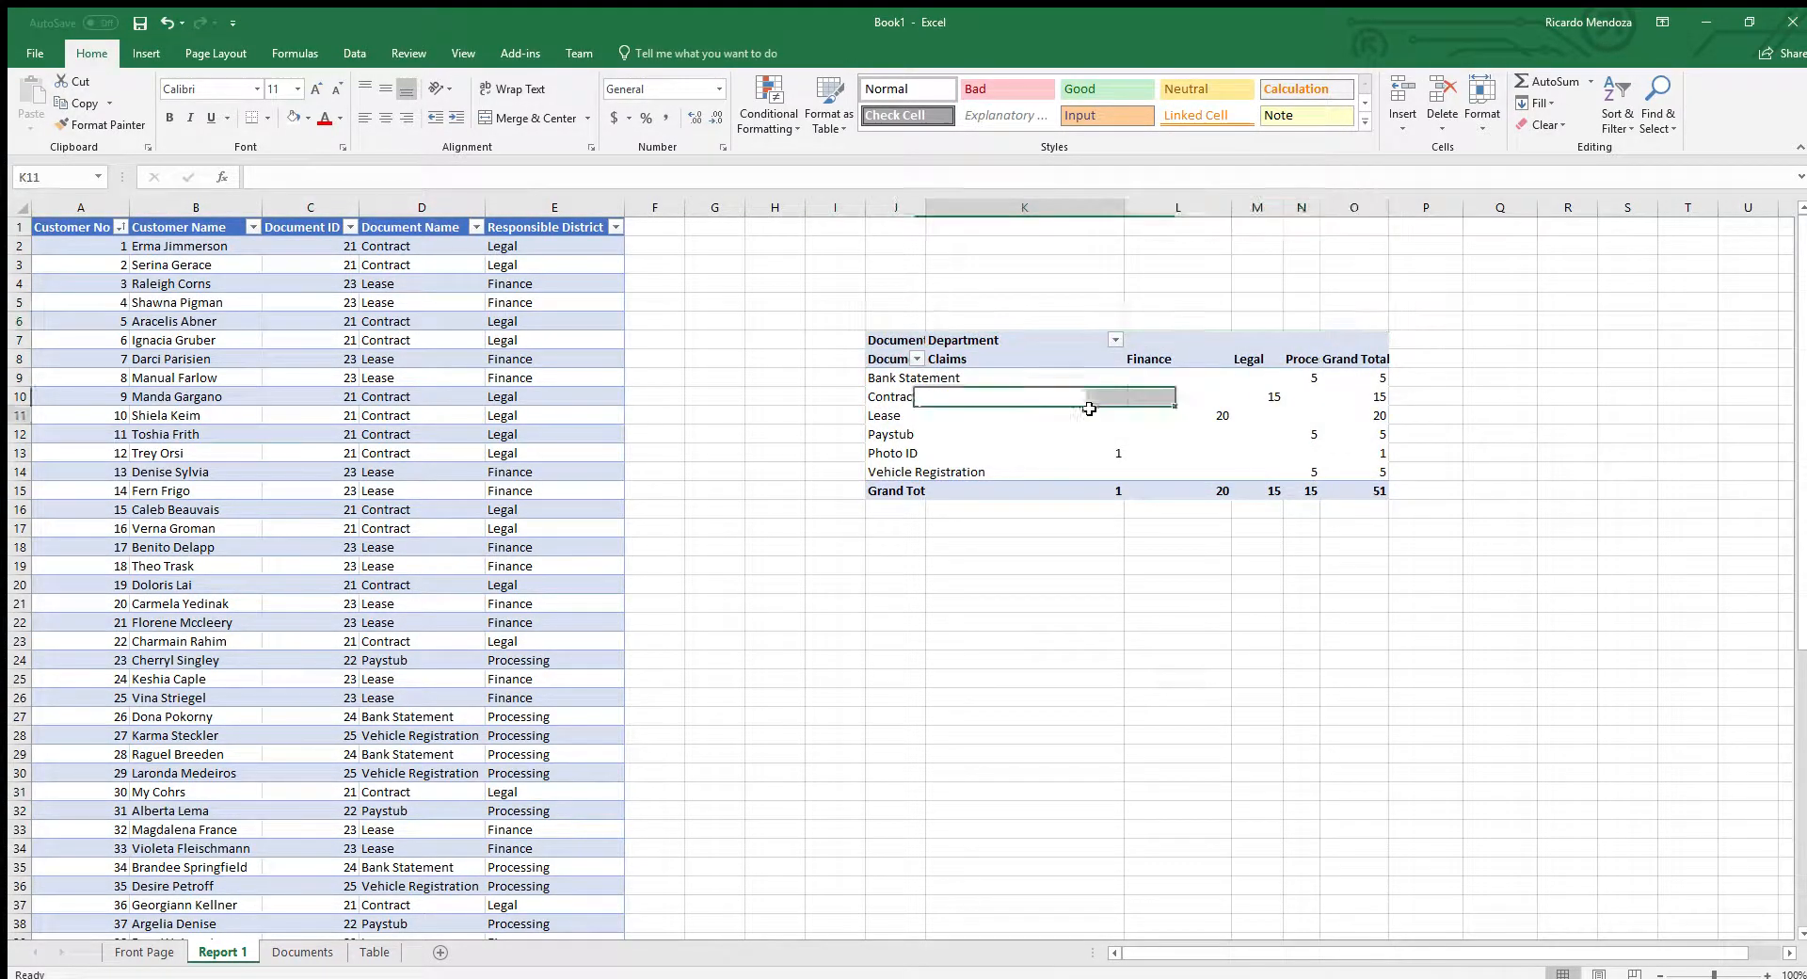
Step: Select the entire PivotTable and move it up so that it starts in cell J1
{"action": "mouse_move", "coordinate": [1355, 488]}
{"action": "left_mouse_down"}
{"action": "mouse_move", "coordinate": [1052, 407]}
{"action": "mouse_move", "coordinate": [907, 339]}
{"action": "mouse_move", "coordinate": [1336, 485]}
{"action": "left_mouse_up"}
{"action": "left_click", "coordinate": [907, 333]}
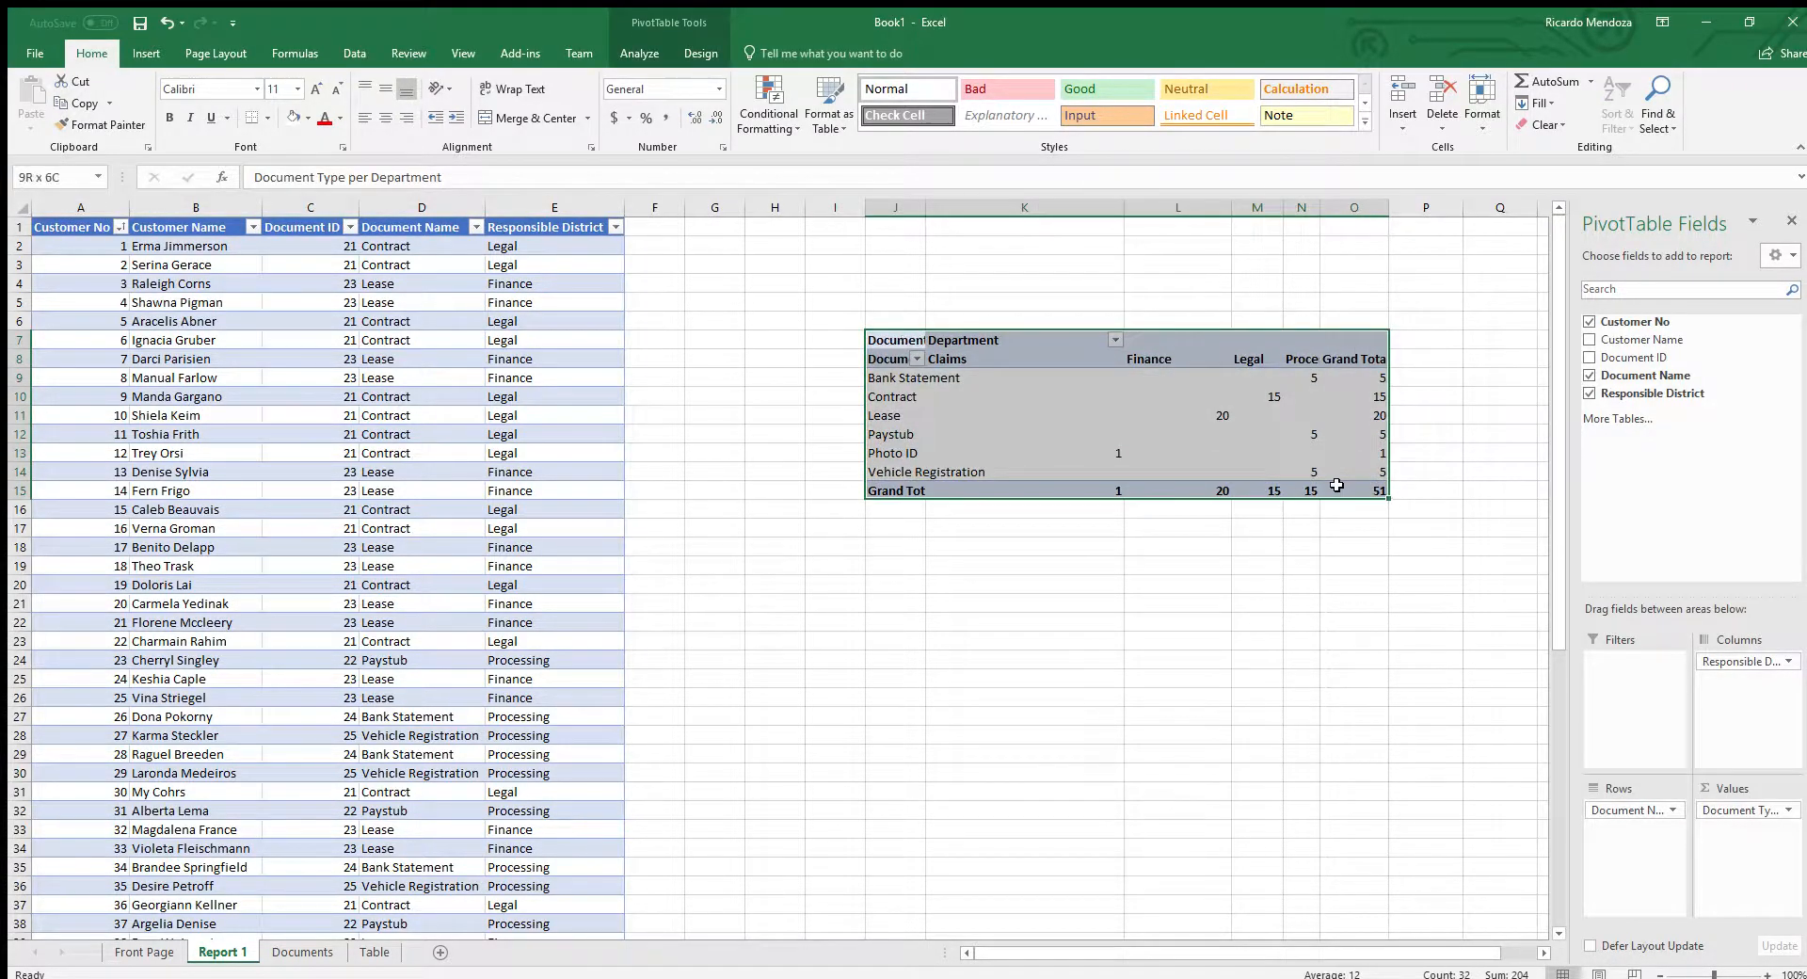
{"action": "left_click", "coordinate": [1261, 338]}
{"action": "left_click", "coordinate": [916, 339]}
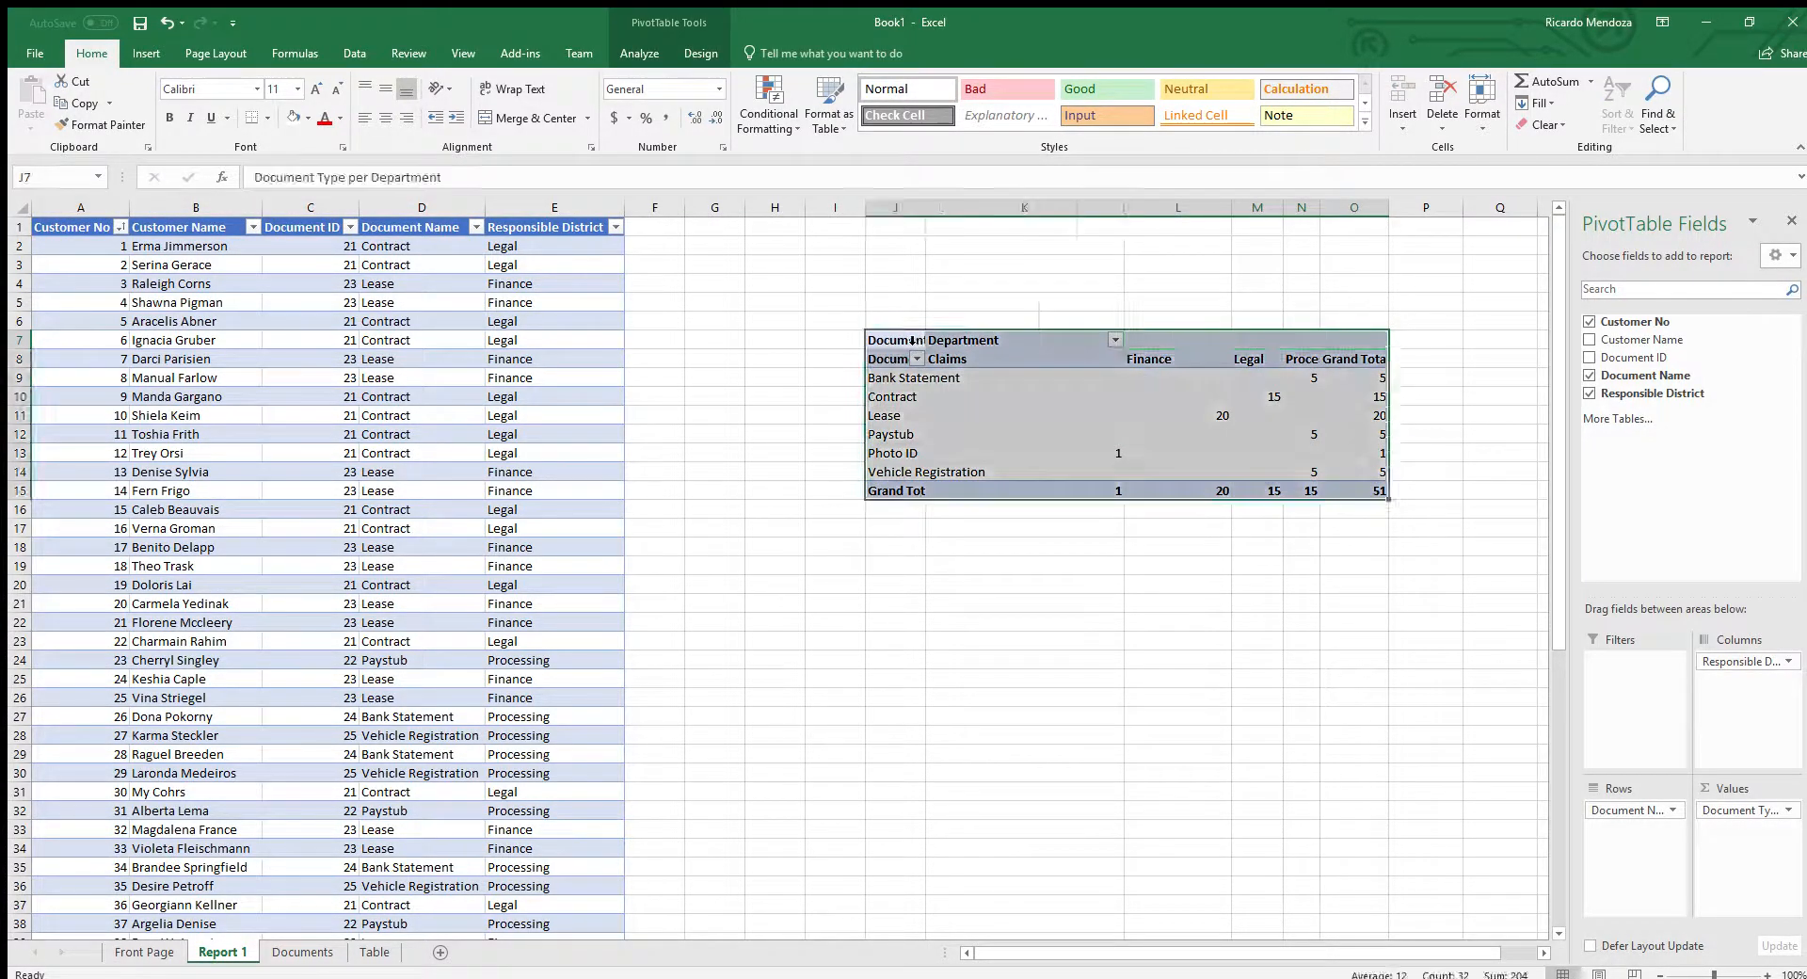
{"action": "left_click", "coordinate": [916, 340]}
{"action": "left_click", "coordinate": [1003, 485]}
{"action": "left_click", "coordinate": [917, 338]}
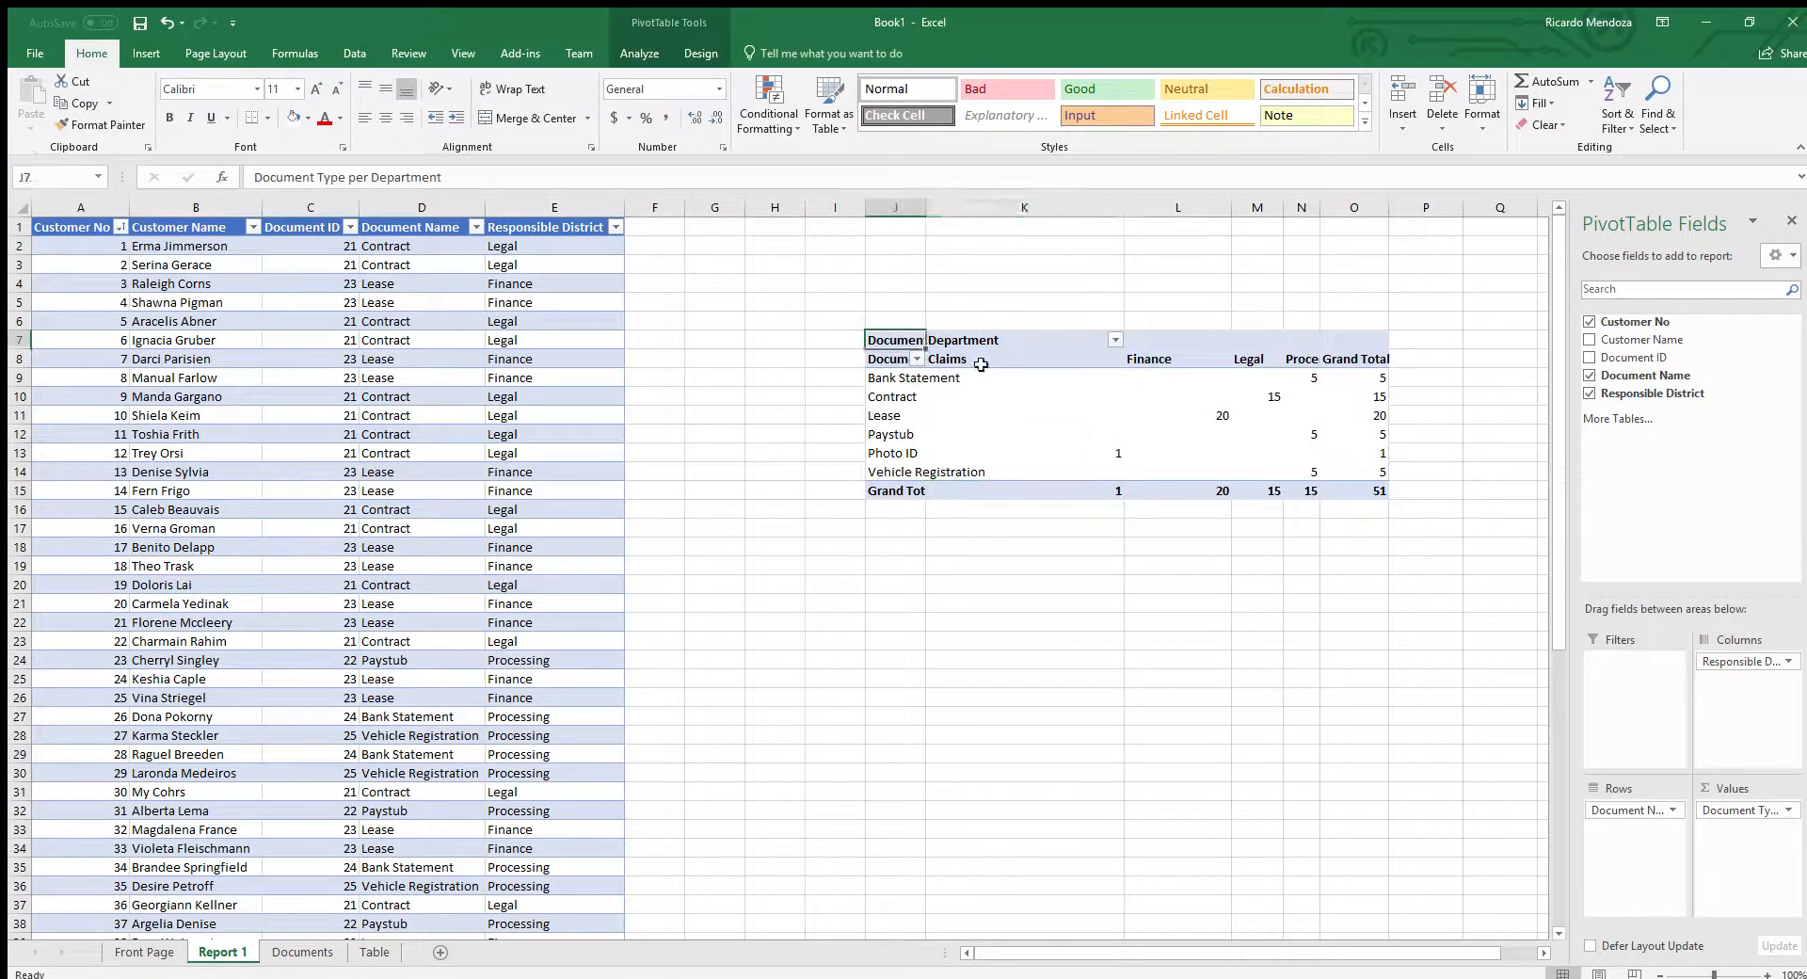
{"action": "left_click", "coordinate": [917, 338]}
{"action": "left_click", "coordinate": [1213, 336]}
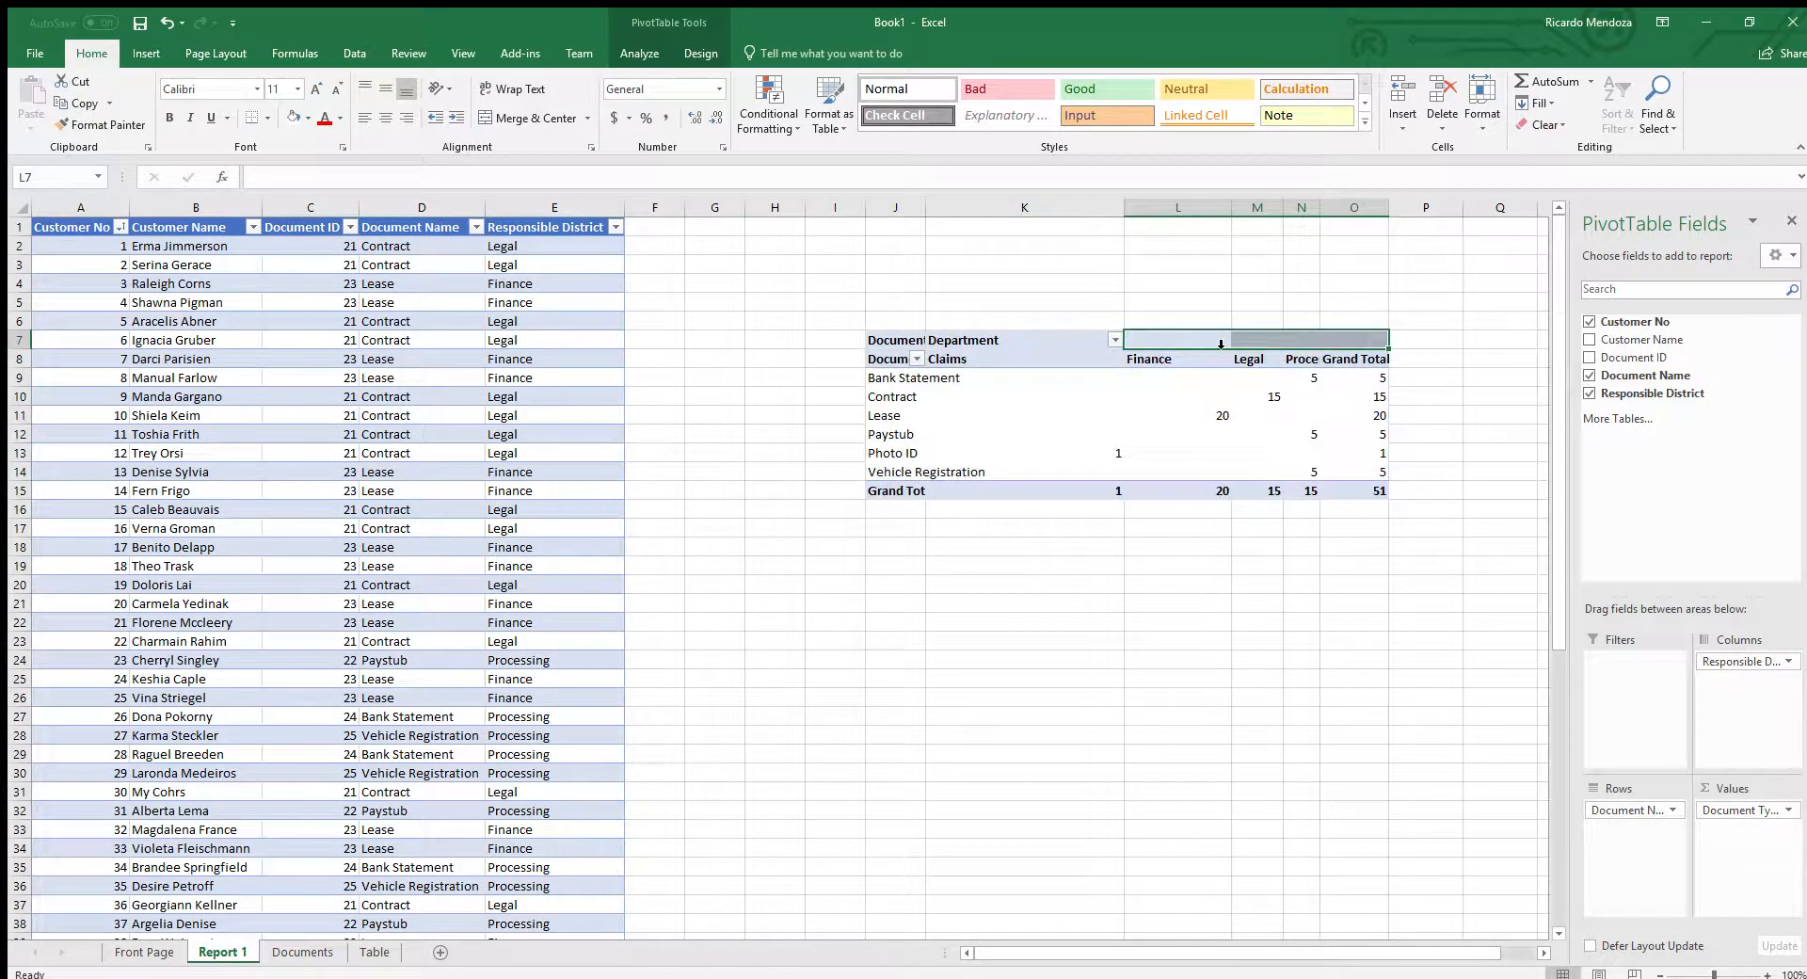
{"action": "left_click_drag", "start_coordinate": [1355, 488], "coordinate": [899, 341]}
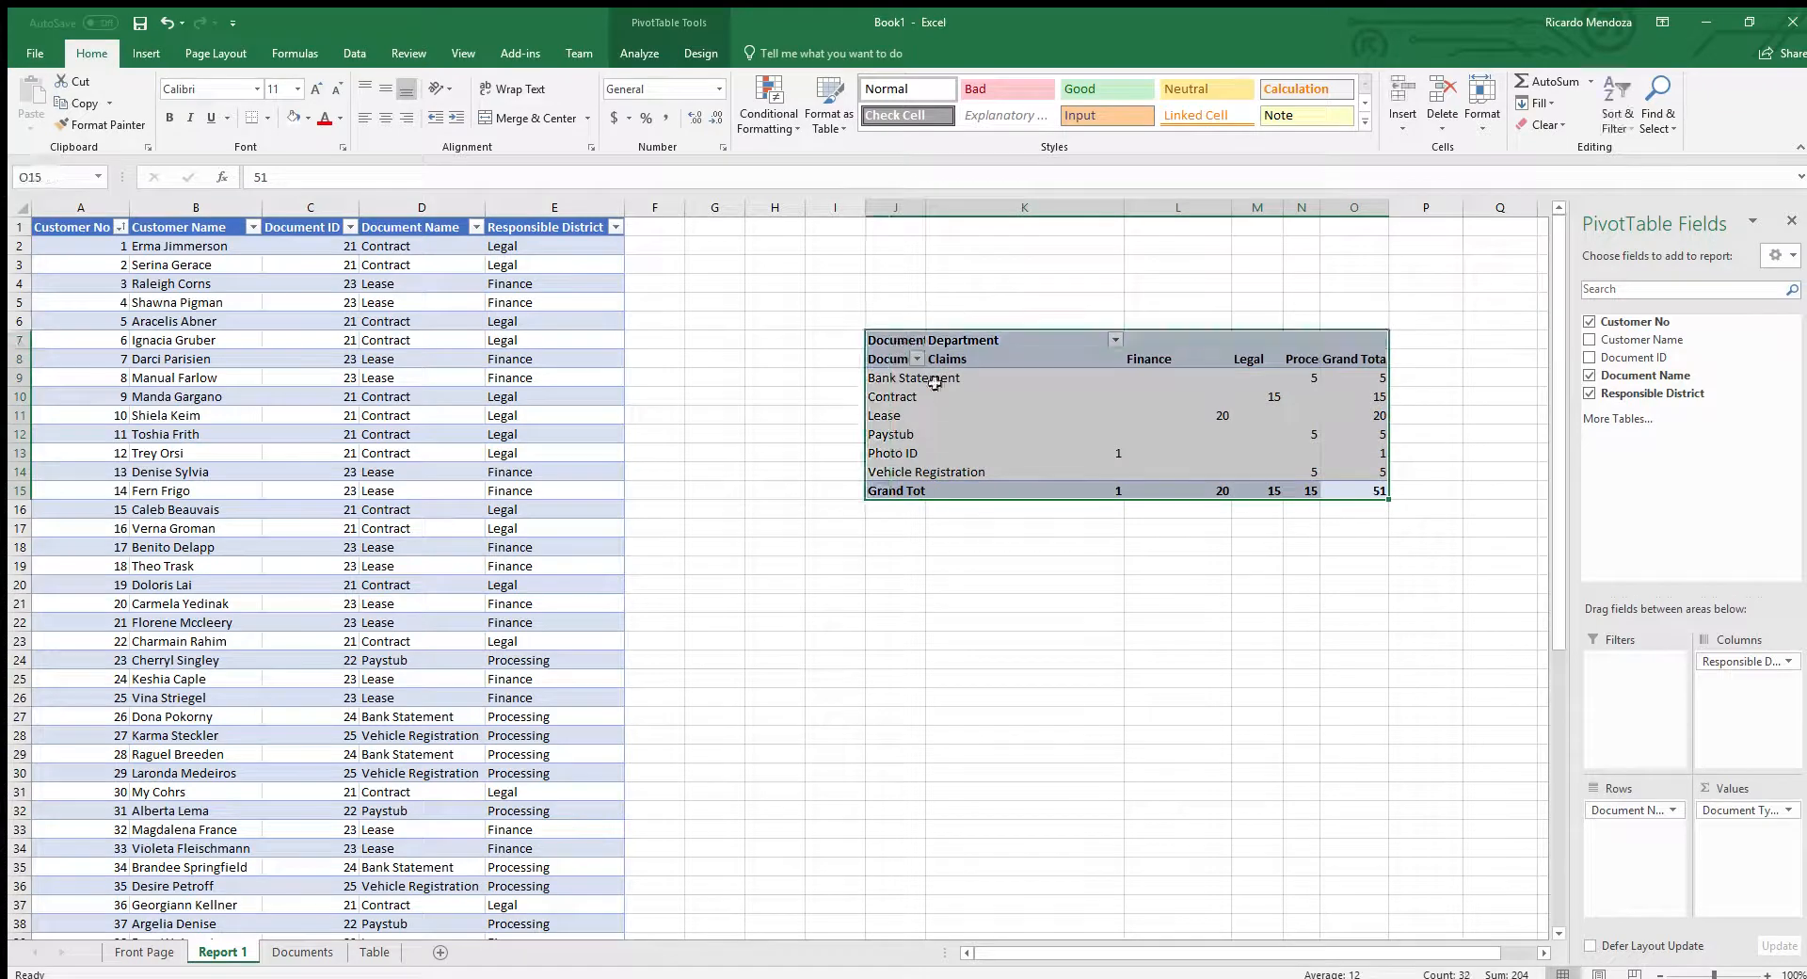
{"action": "left_click_drag", "start_coordinate": [990, 499], "coordinate": [1016, 358]}
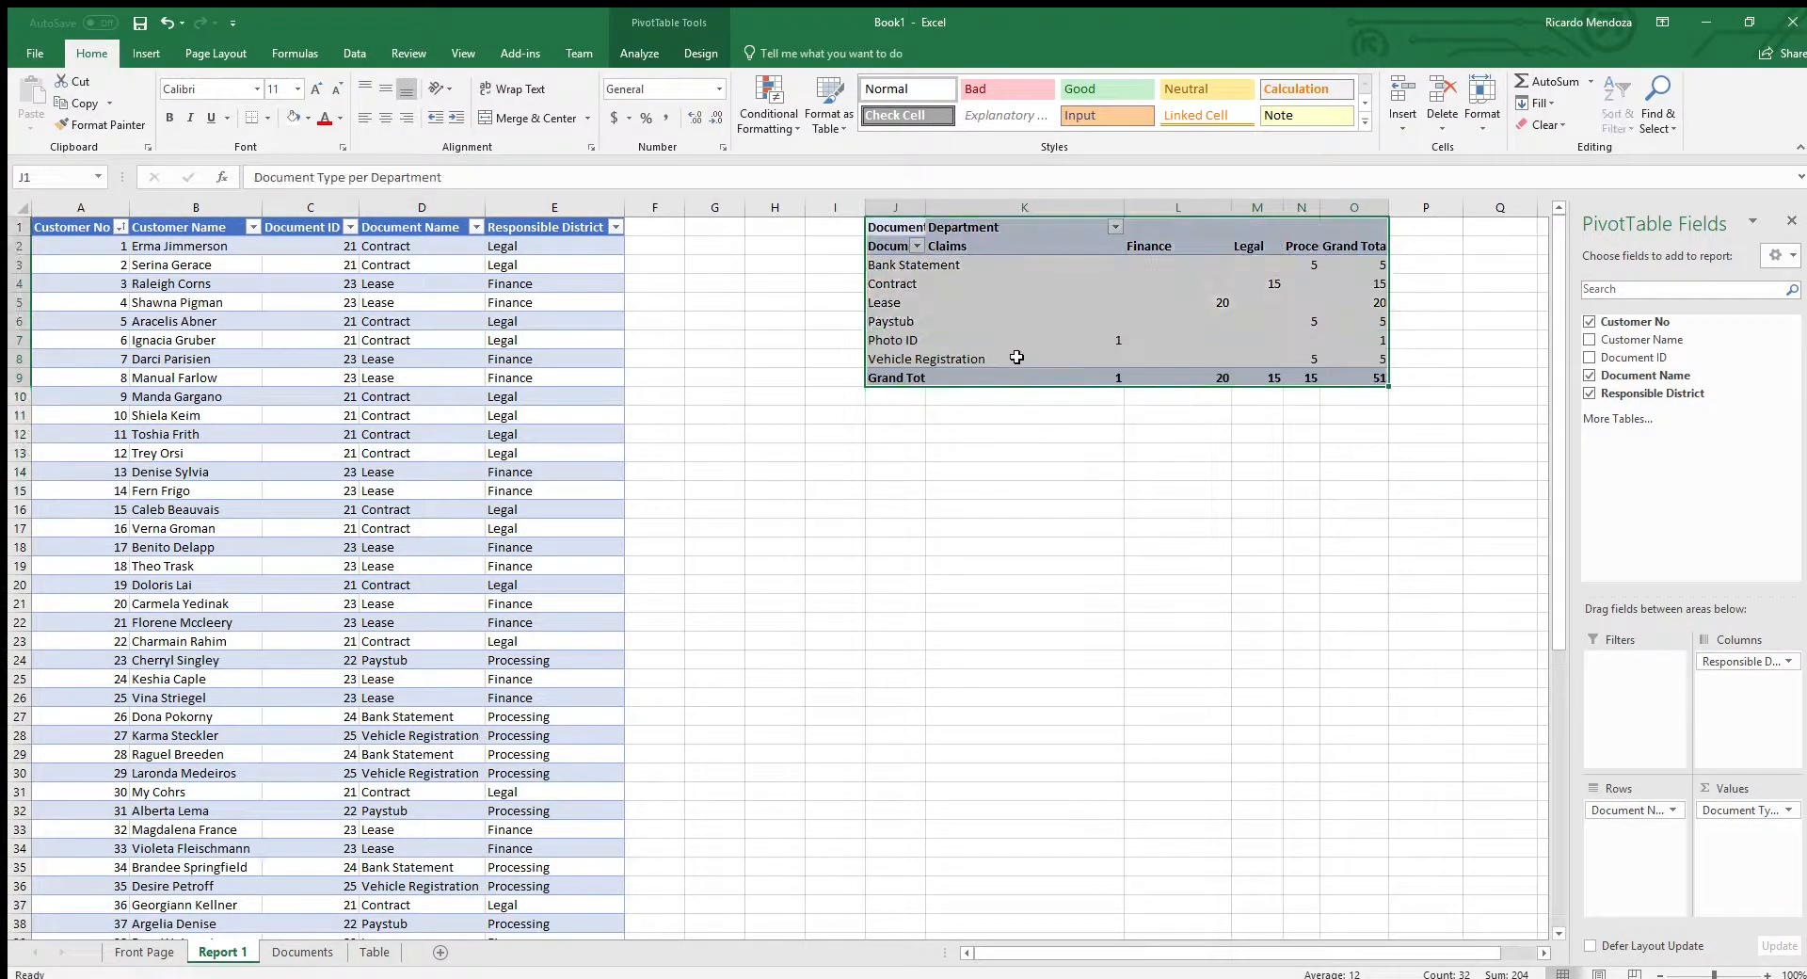
Step: Fit the PivotTable's column J to its contents and move the whole PivotTable down to start in cell J4
{"action": "left_click", "coordinate": [1250, 314]}
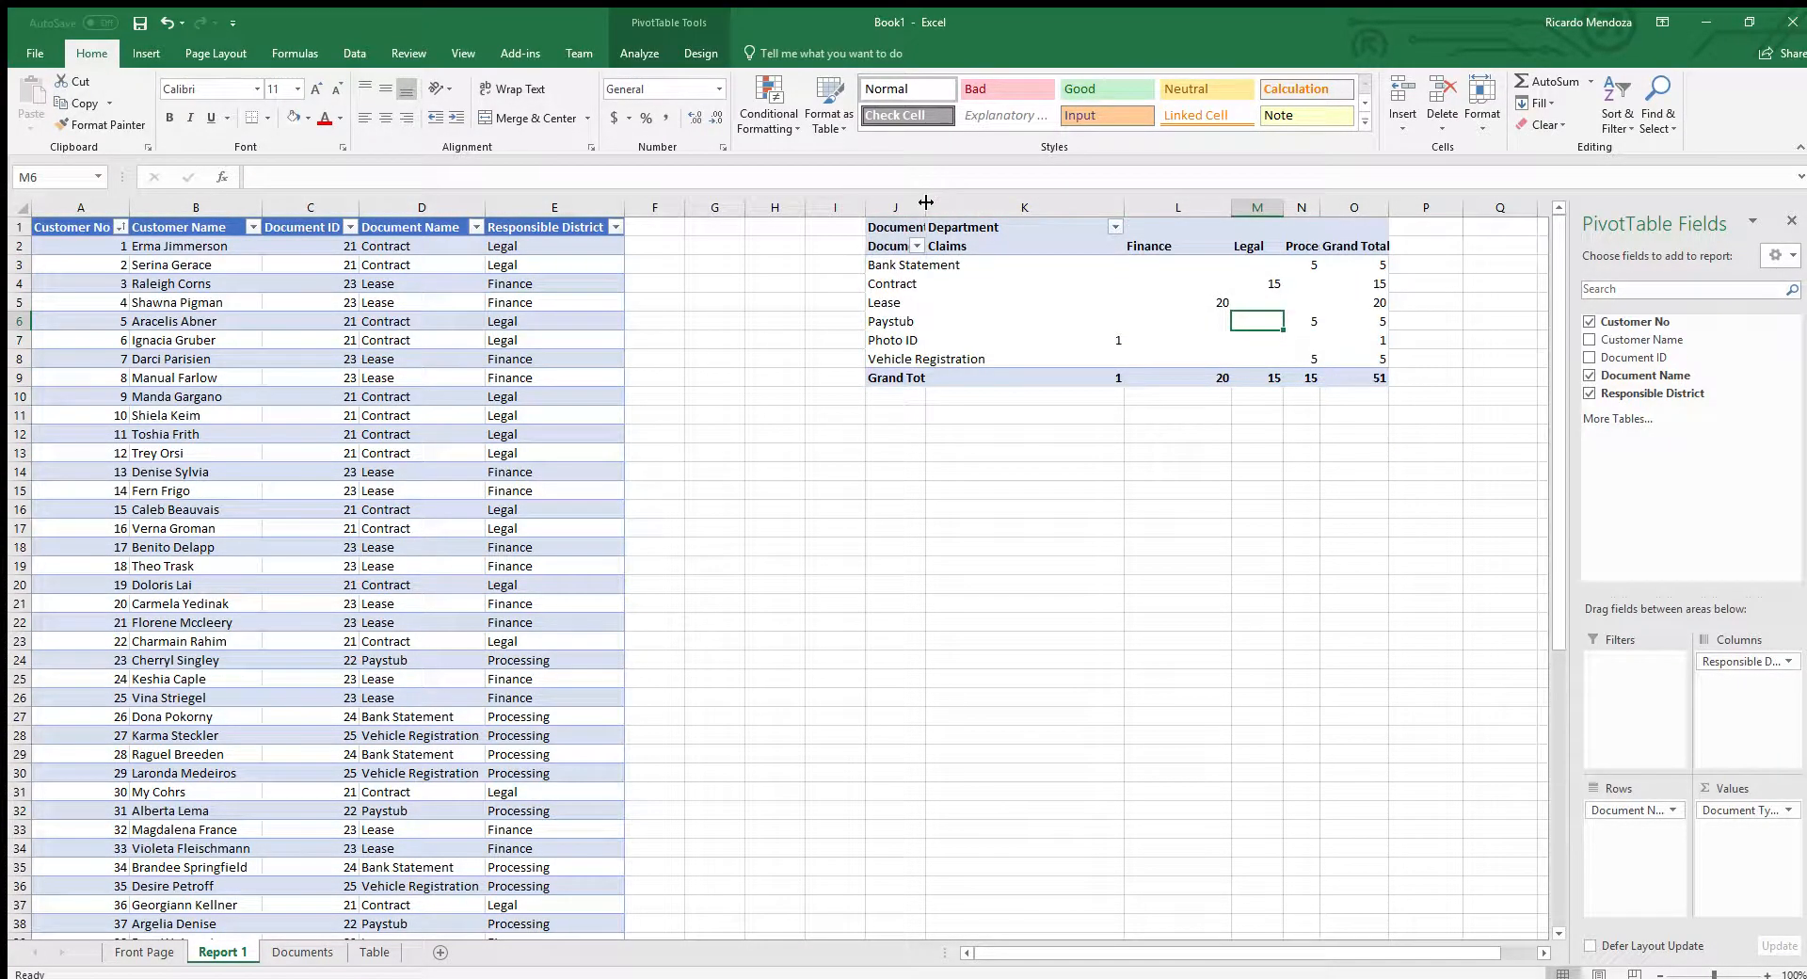
{"action": "double_click", "coordinate": [1262, 206]}
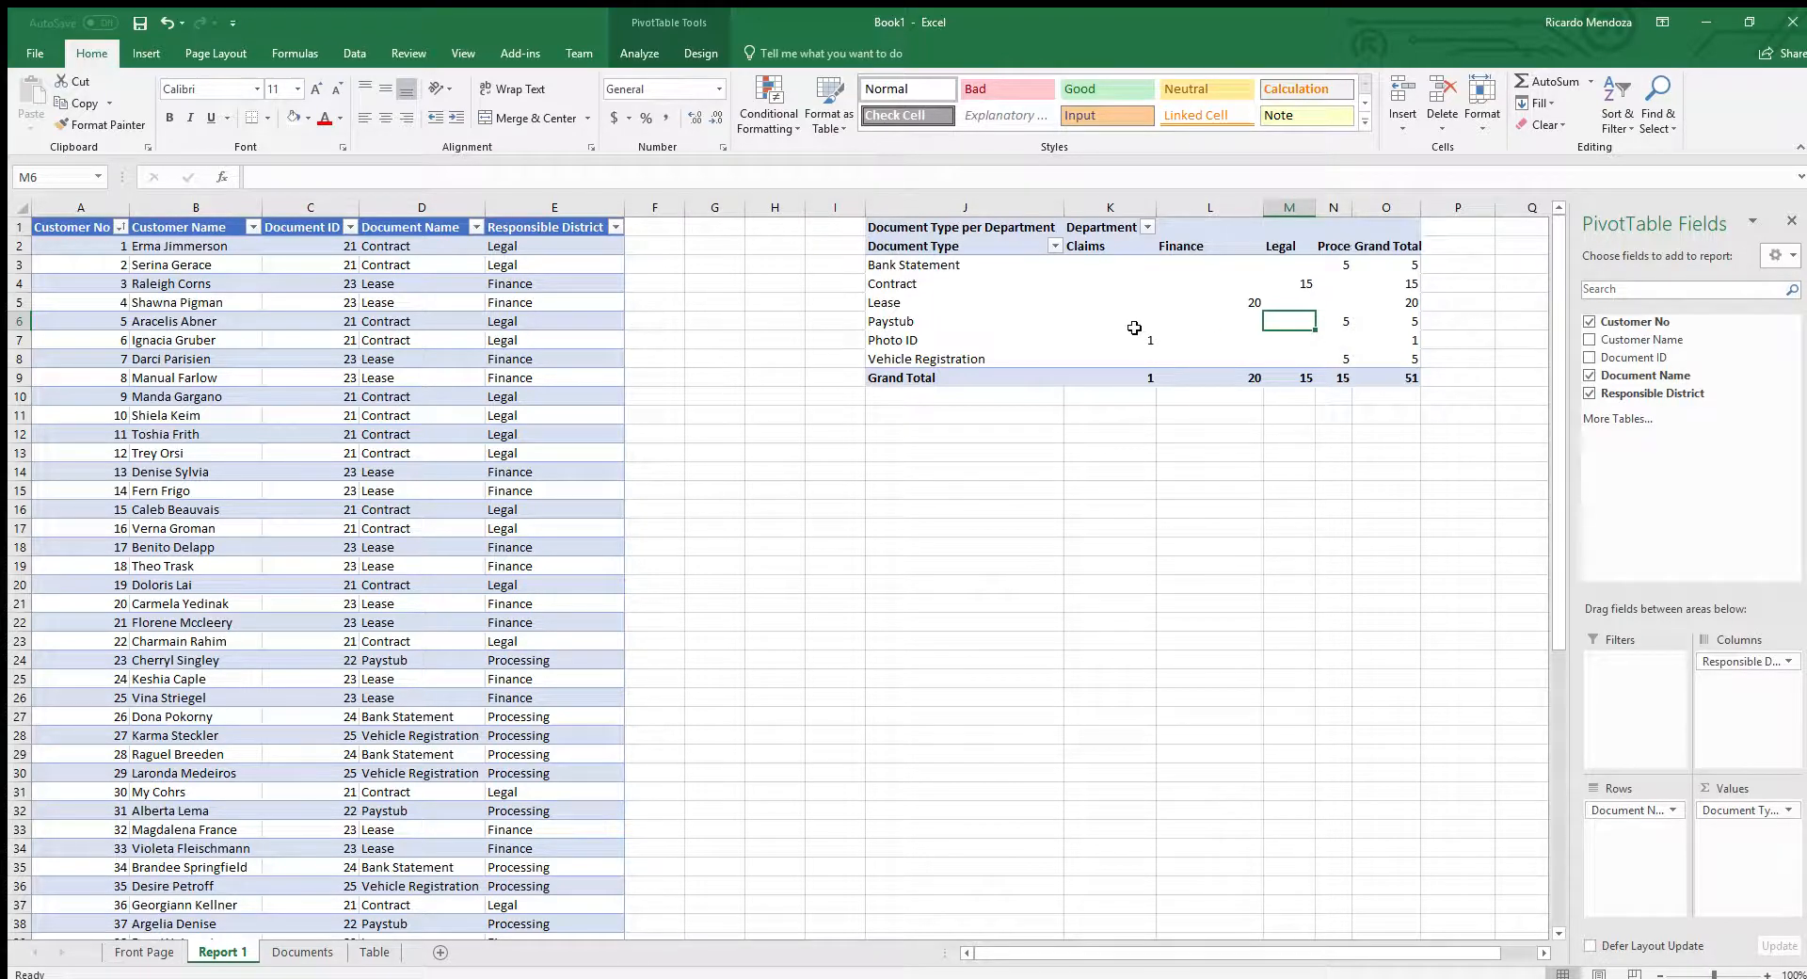
{"action": "left_click_drag", "start_coordinate": [1399, 377], "coordinate": [920, 229]}
{"action": "left_click_drag", "start_coordinate": [1005, 379], "coordinate": [999, 416]}
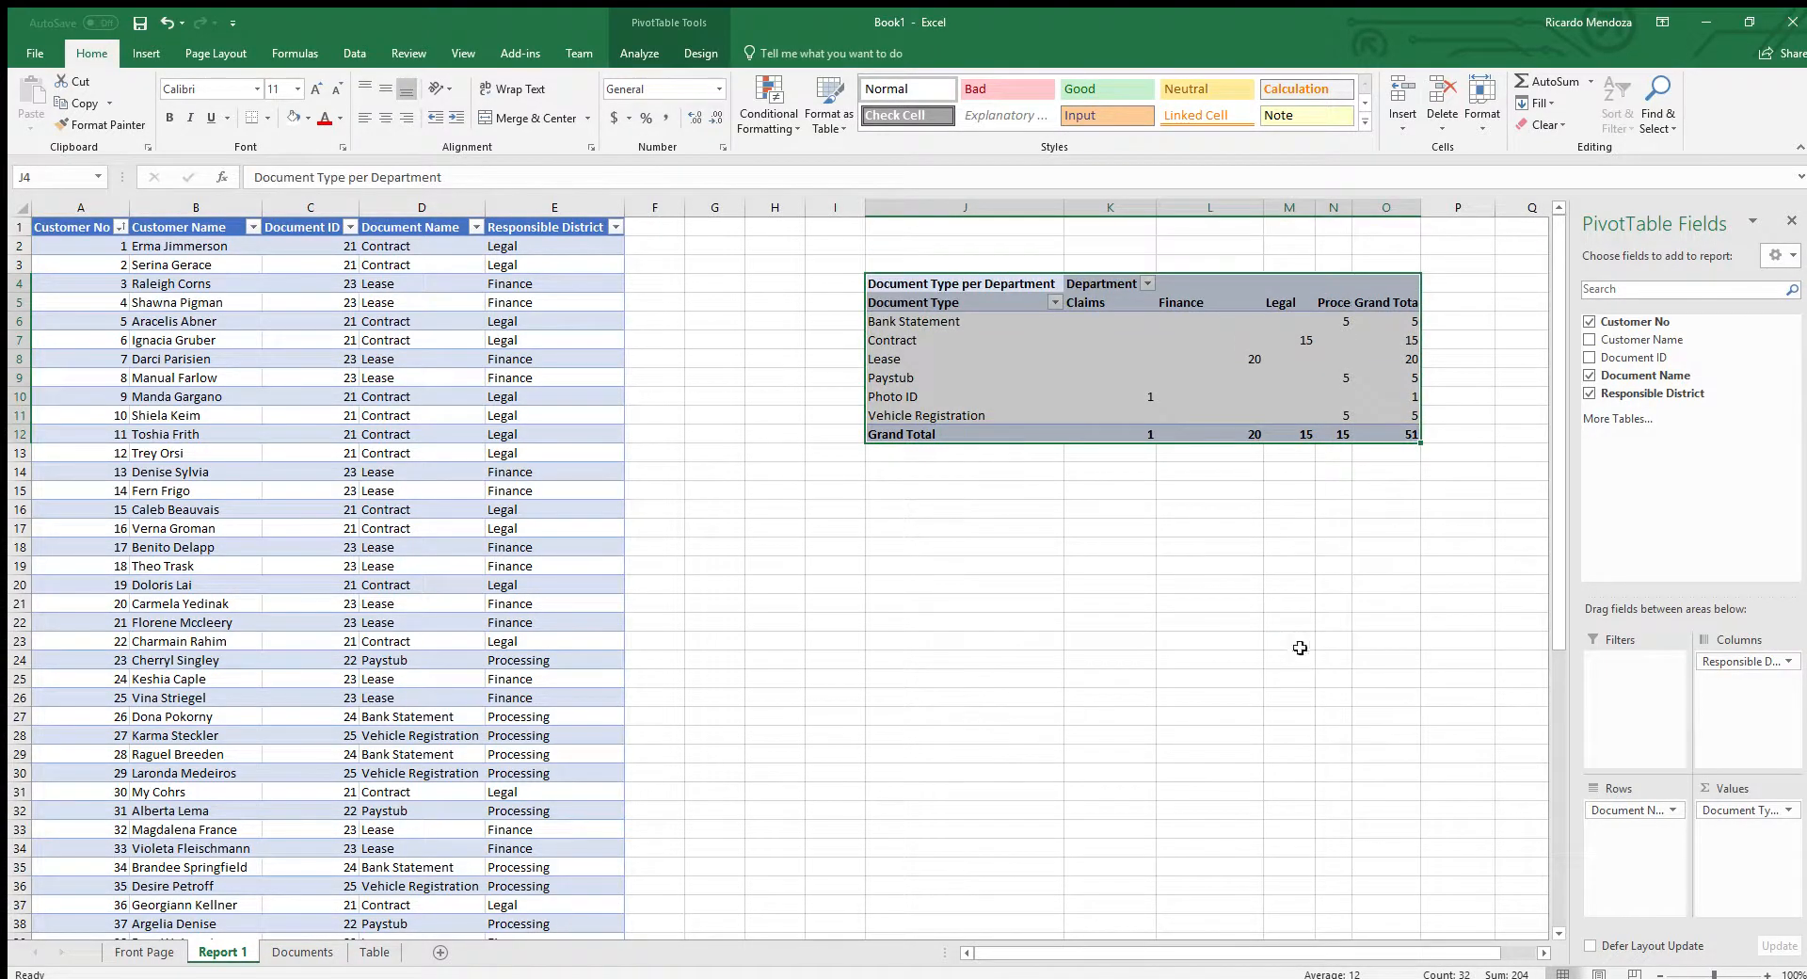
Step: Add Customer Name to the PivotTable's filters
{"action": "left_click", "coordinate": [1061, 379]}
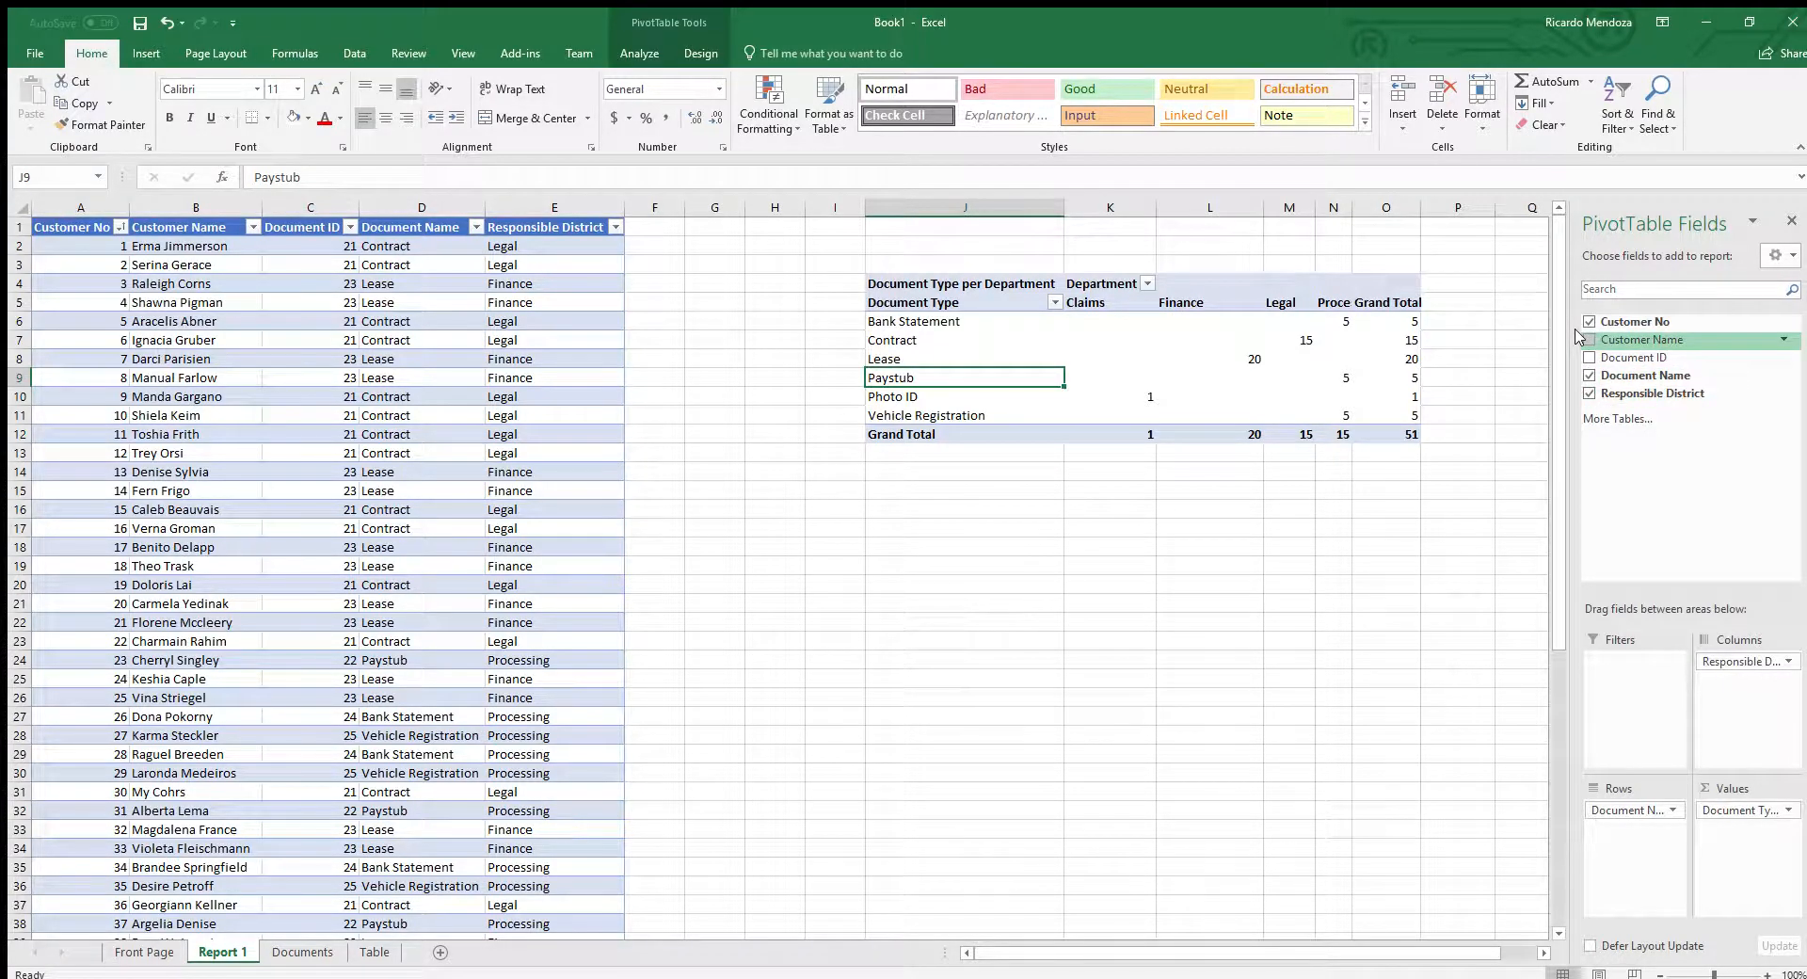
{"action": "left_click_drag", "start_coordinate": [1581, 339], "coordinate": [1626, 708]}
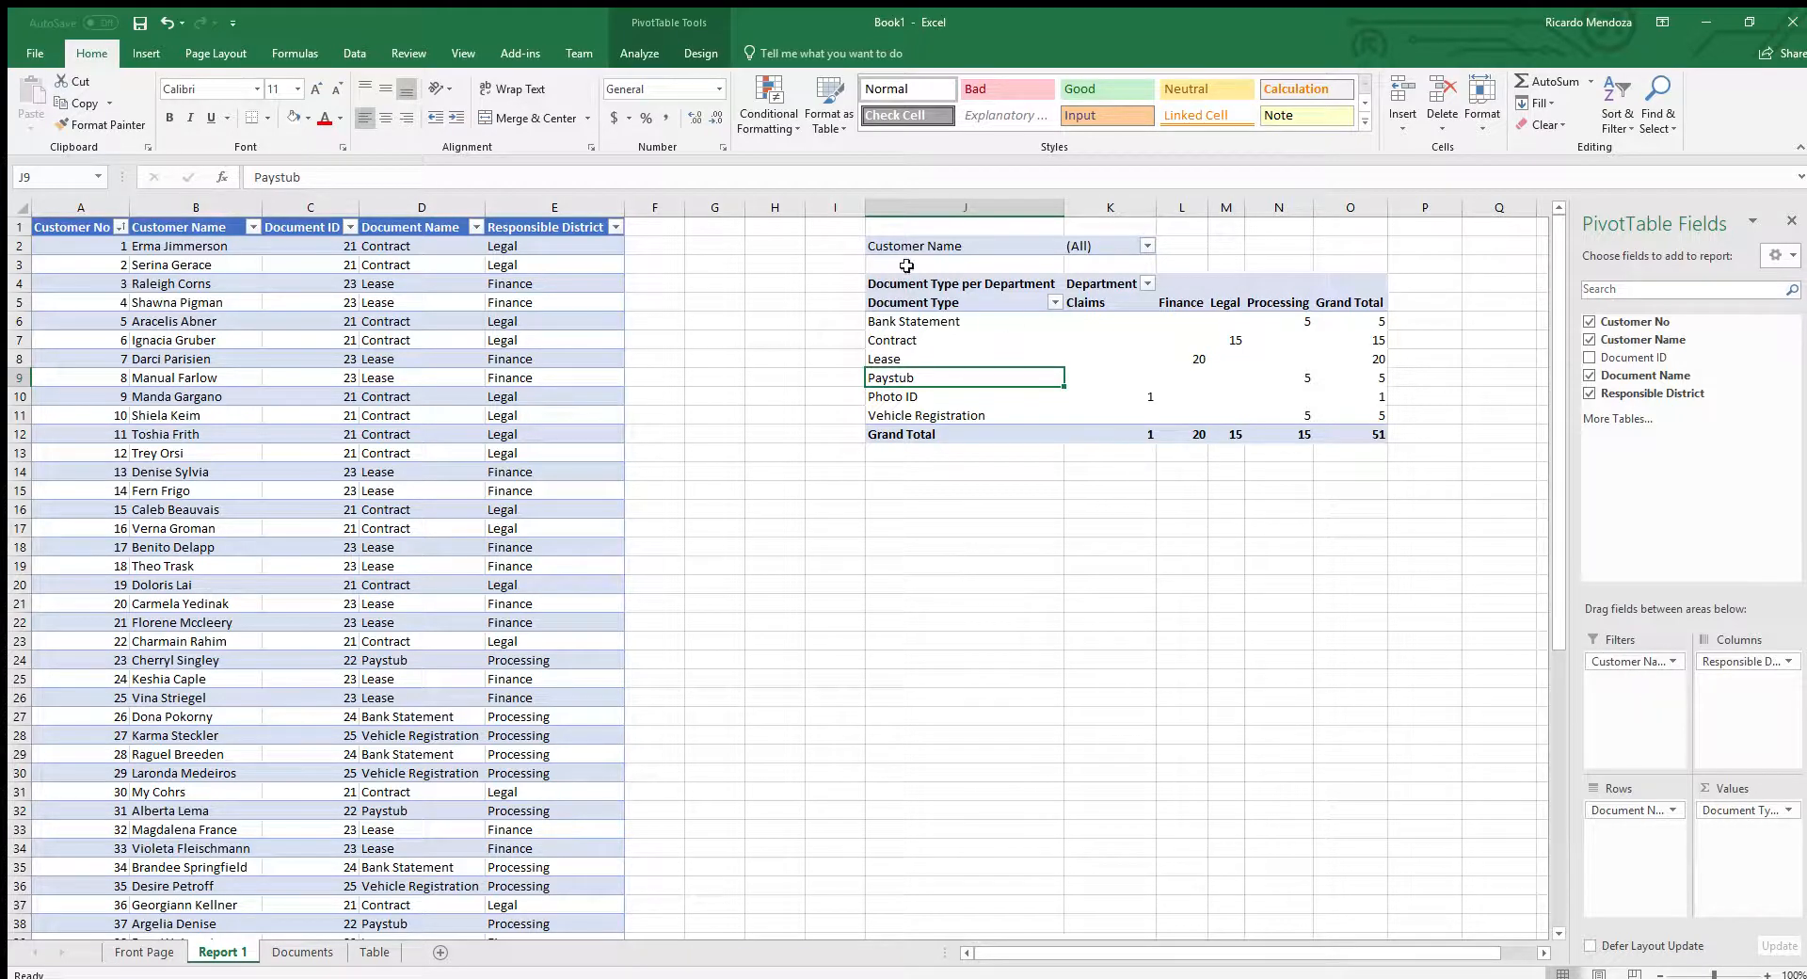
{"action": "left_click", "coordinate": [927, 249]}
{"action": "left_click", "coordinate": [1110, 246]}
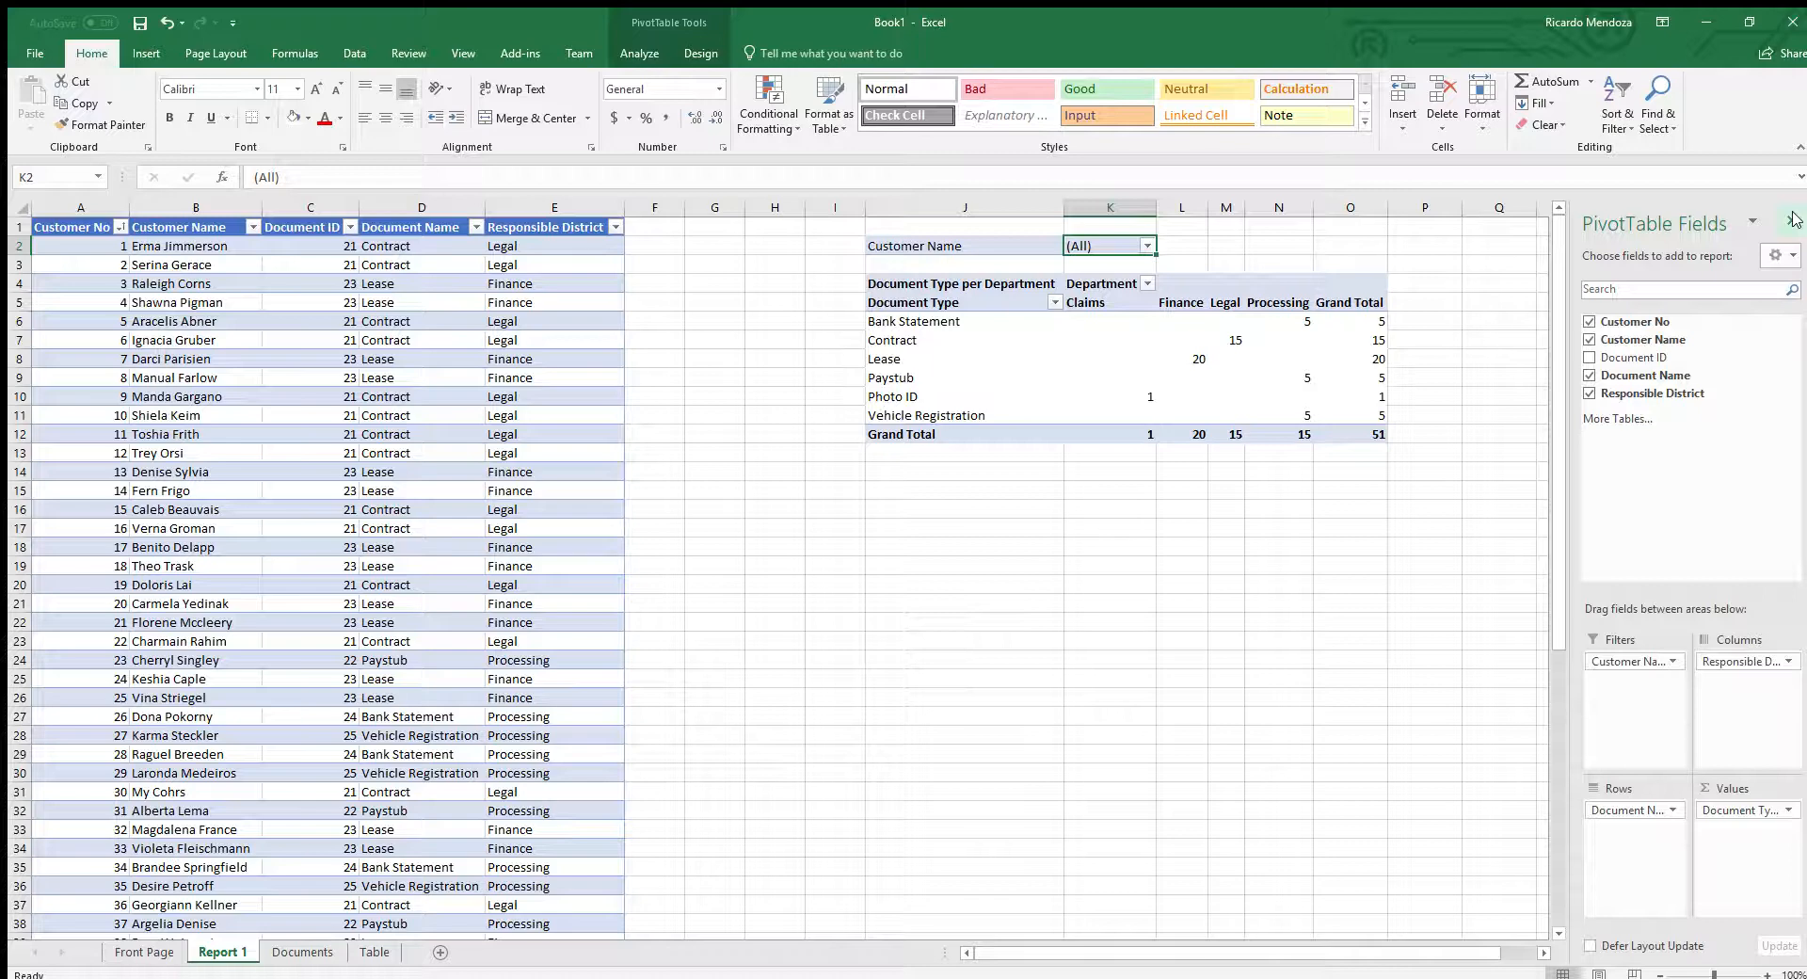
{"action": "left_click", "coordinate": [1432, 552]}
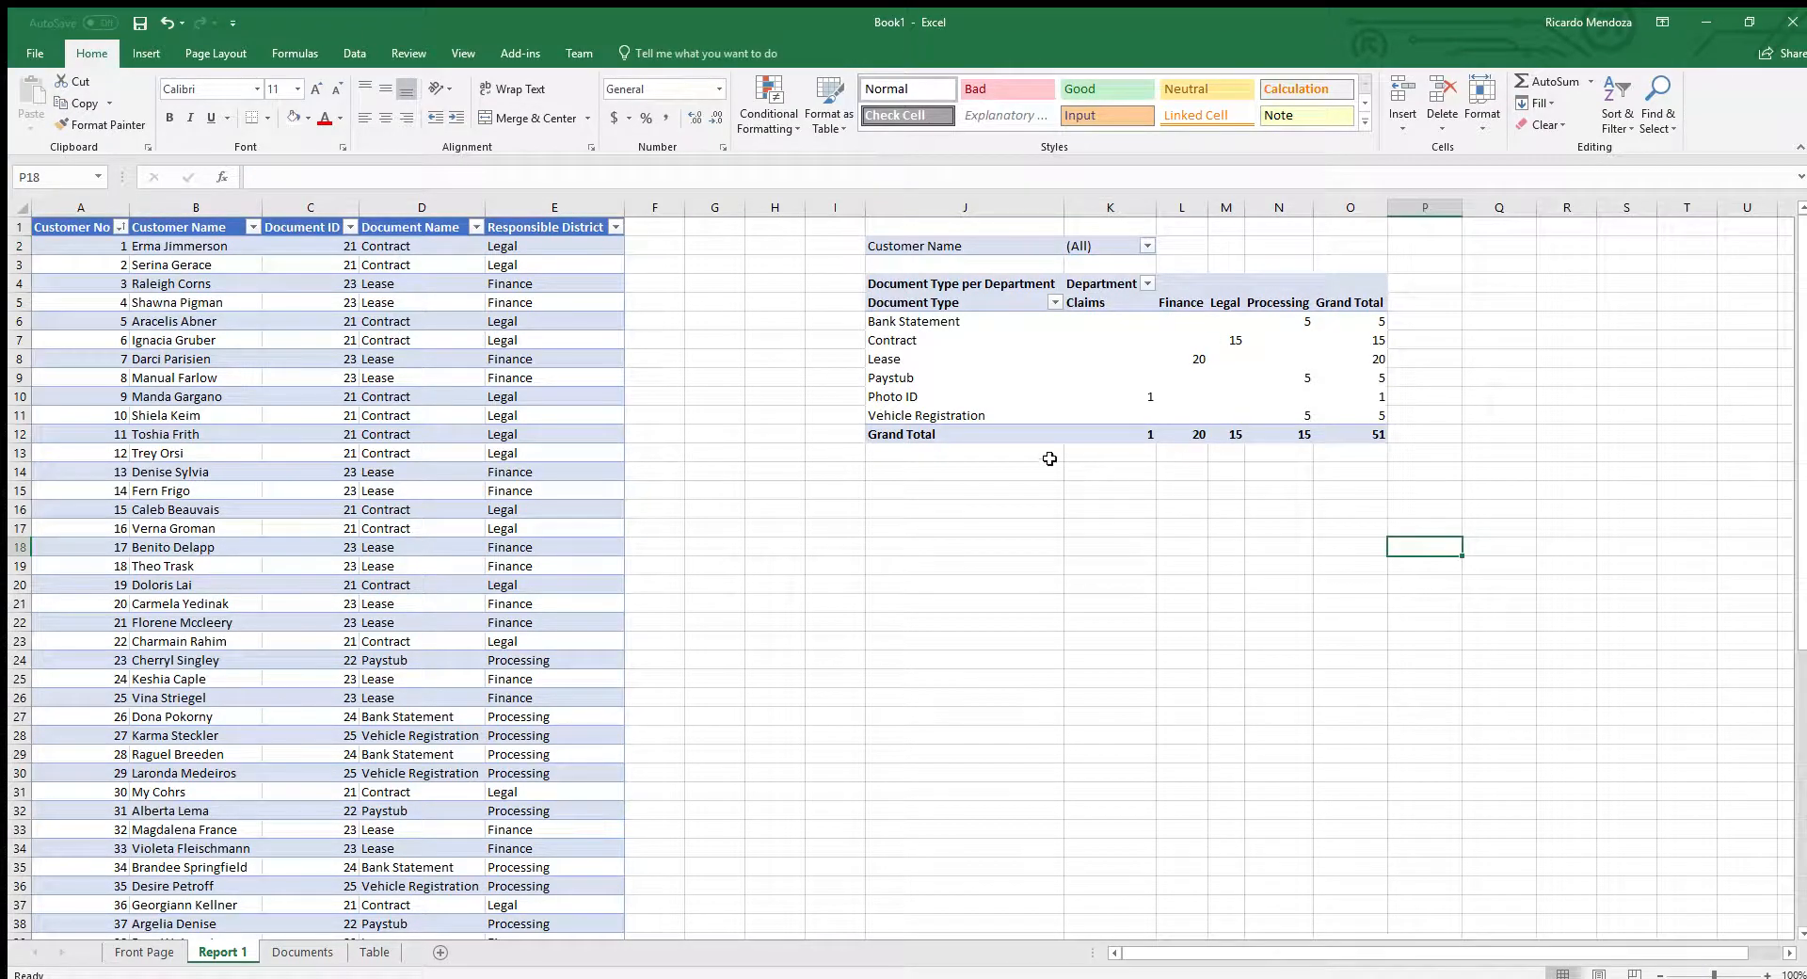
Step: Show the detail records behind the PivotTable's Lease count for Finance on a new sheet and review their customer numbers
{"action": "left_click", "coordinate": [1017, 341]}
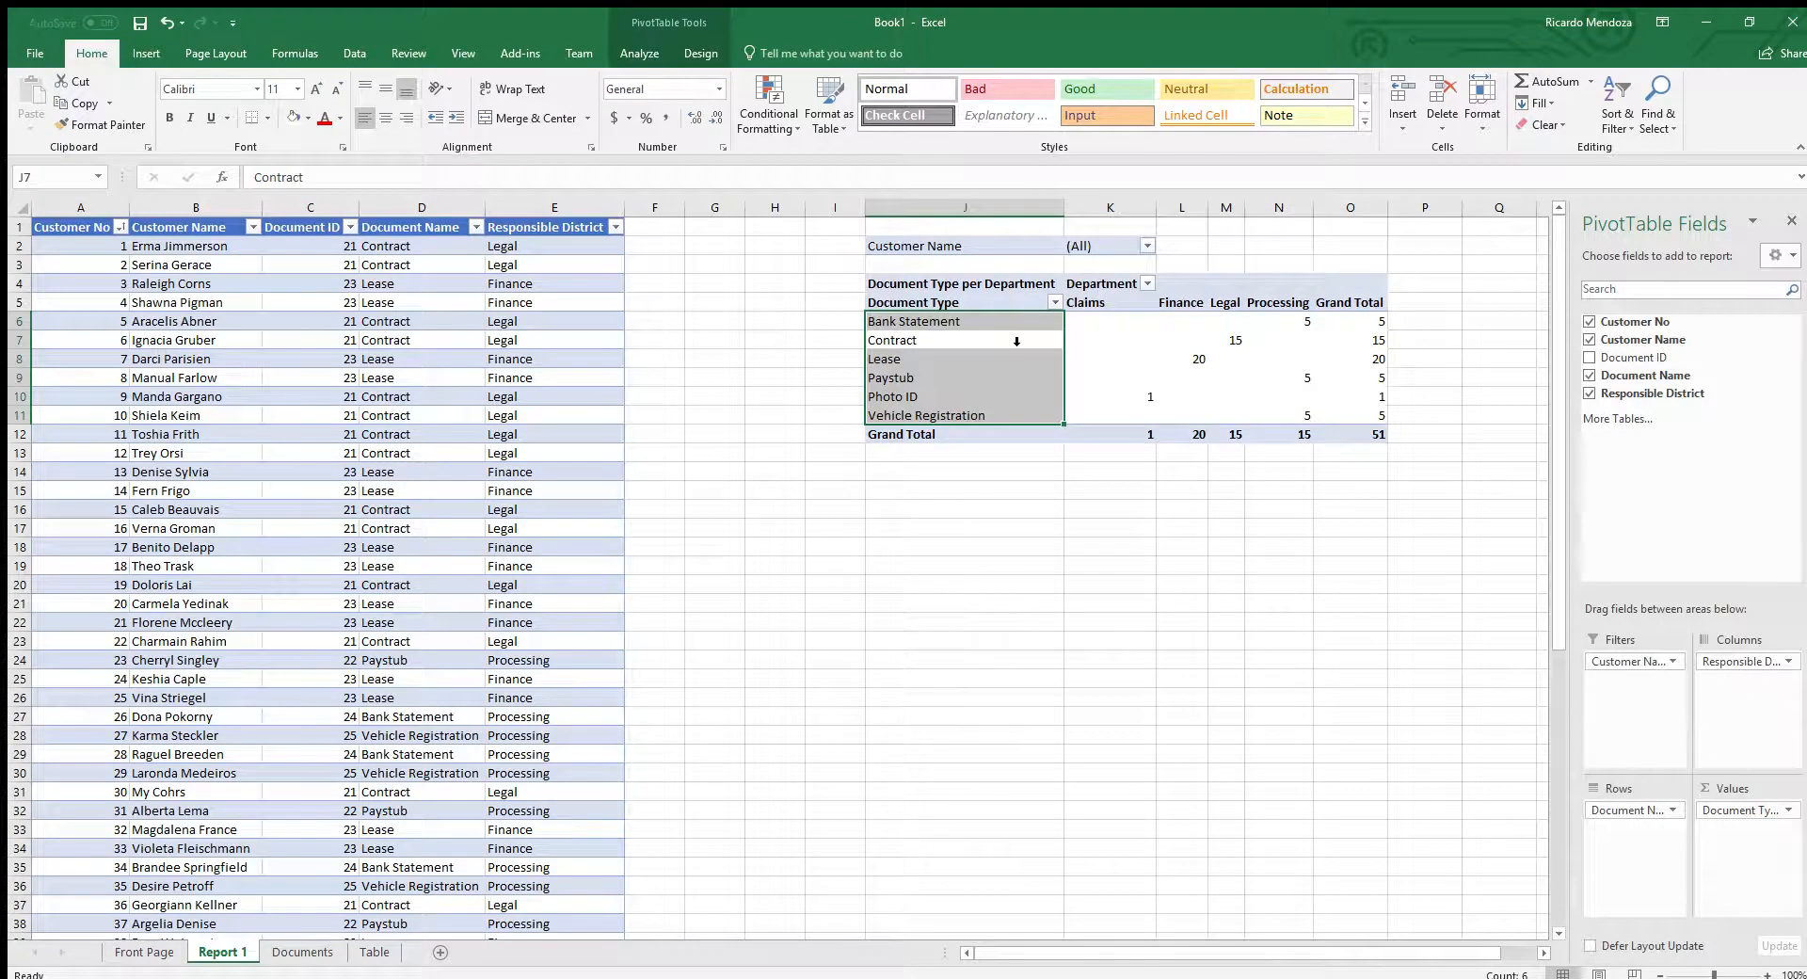
{"action": "left_click", "coordinate": [1202, 356]}
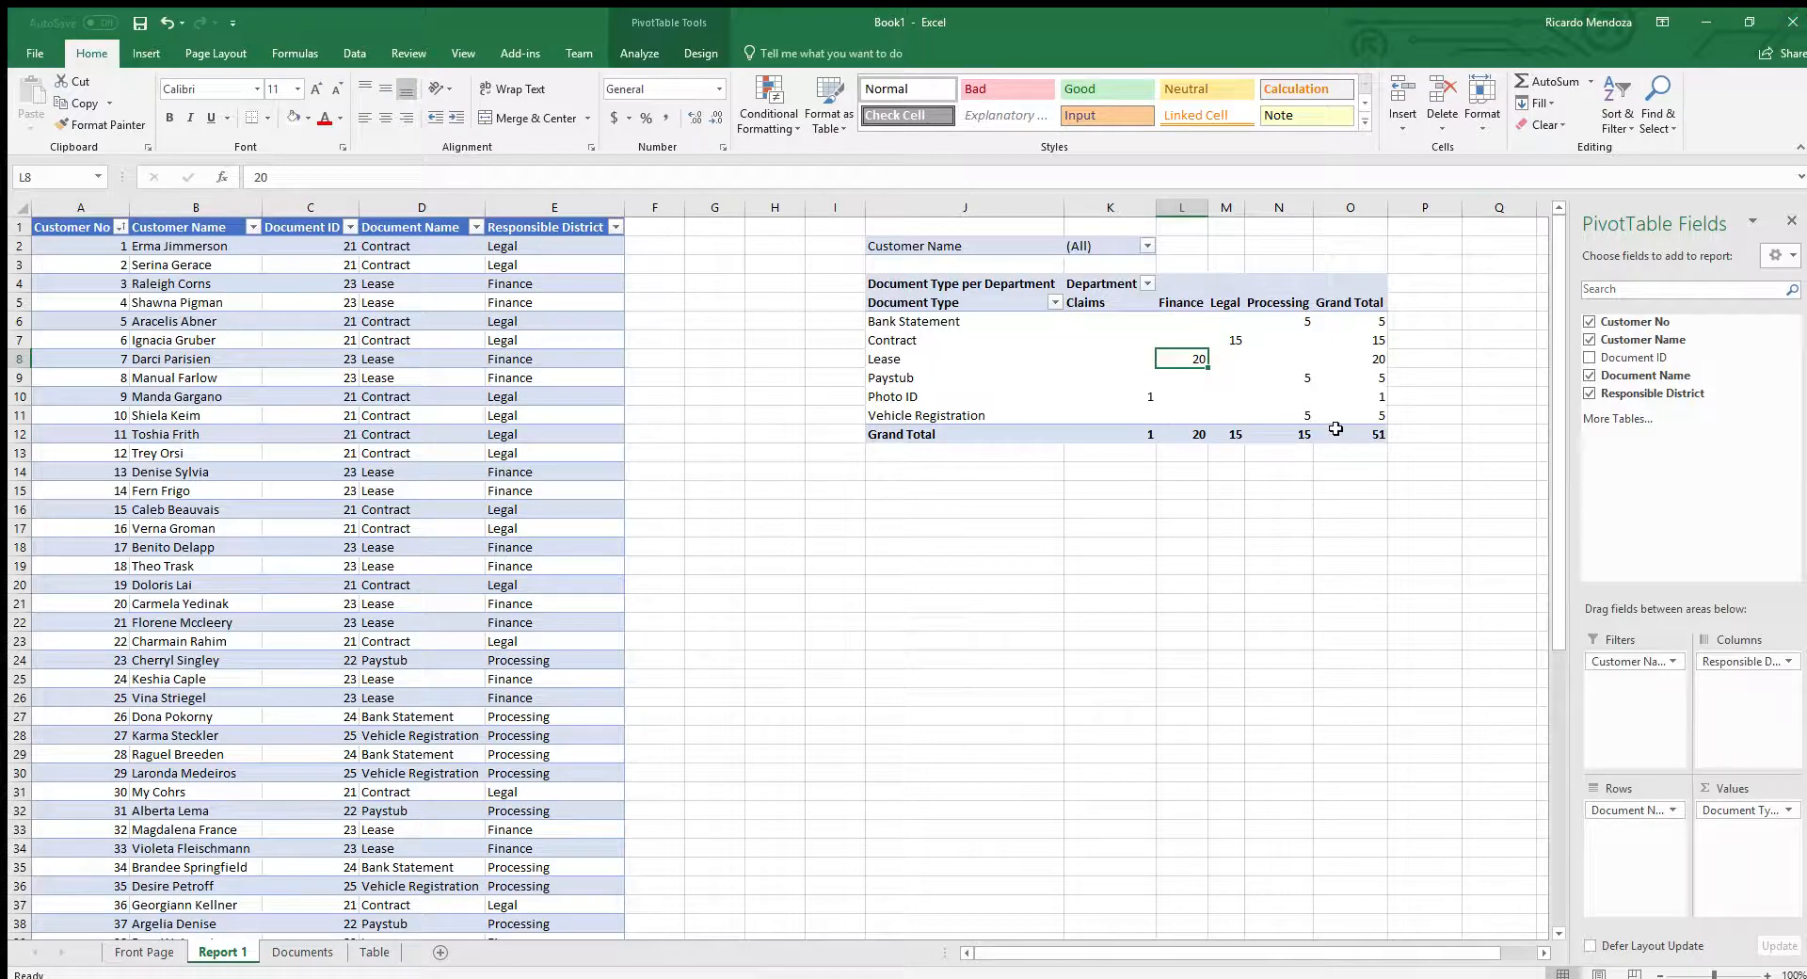
{"action": "double_click", "coordinate": [1191, 356]}
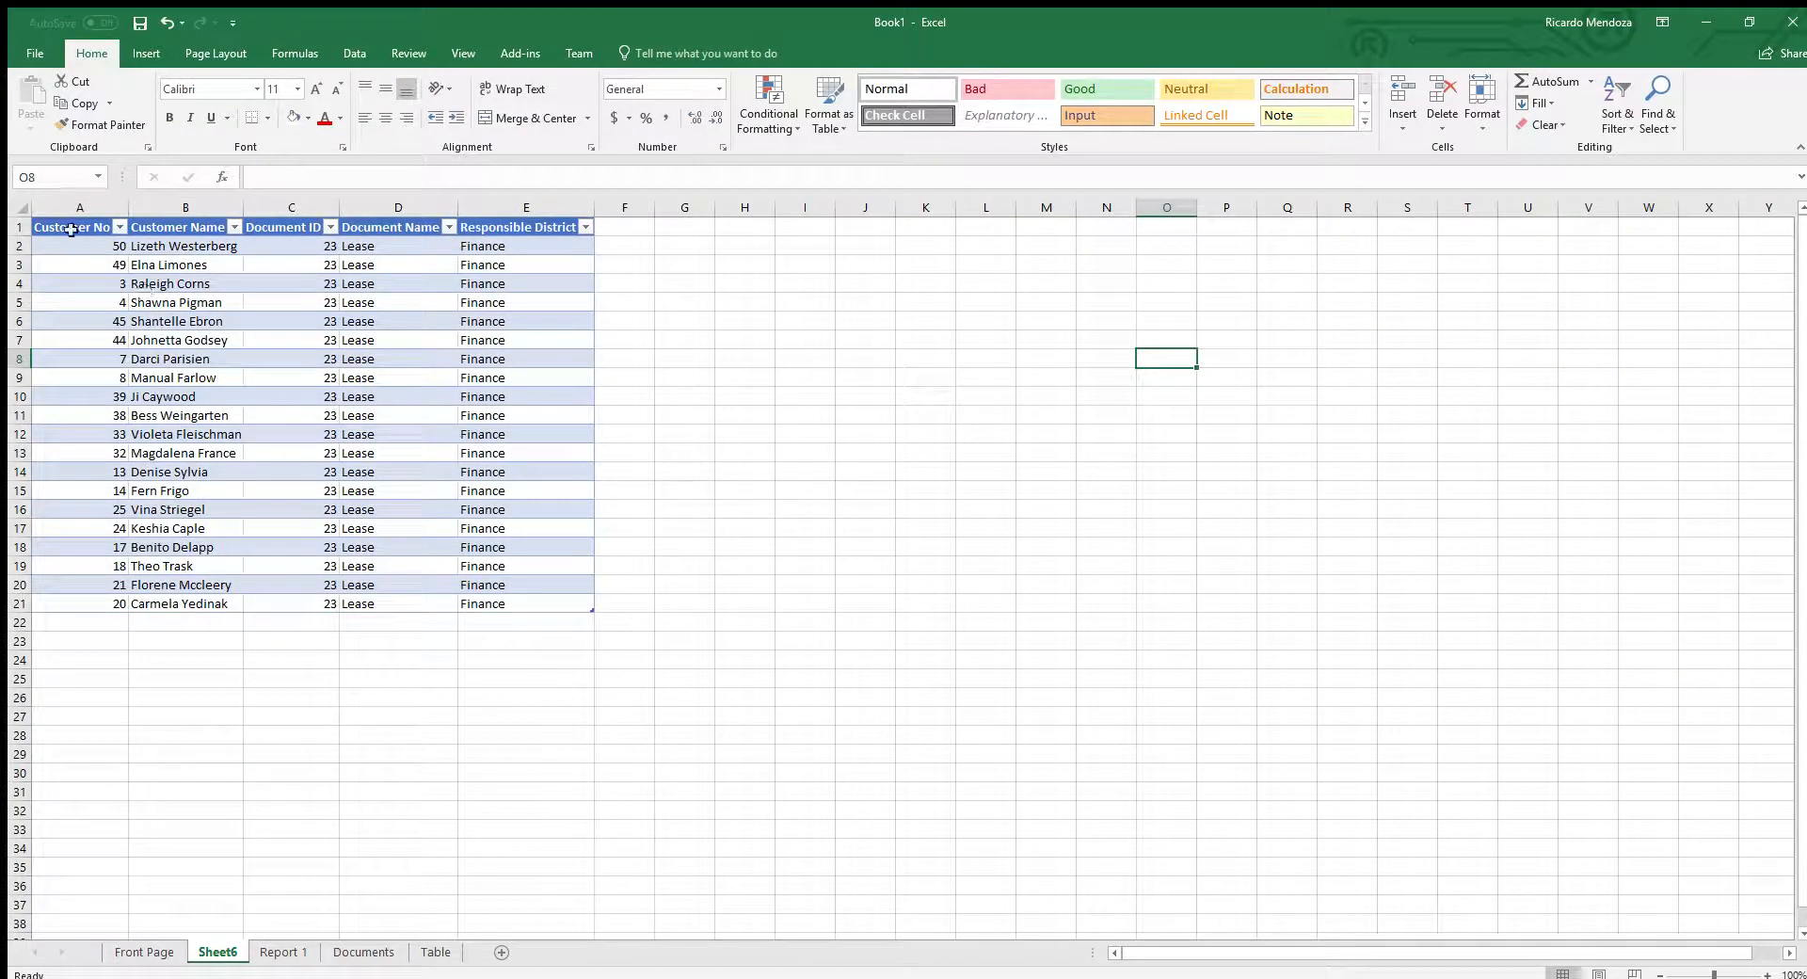
{"action": "left_click_drag", "start_coordinate": [94, 245], "coordinate": [95, 603]}
{"action": "left_click", "coordinate": [387, 663]}
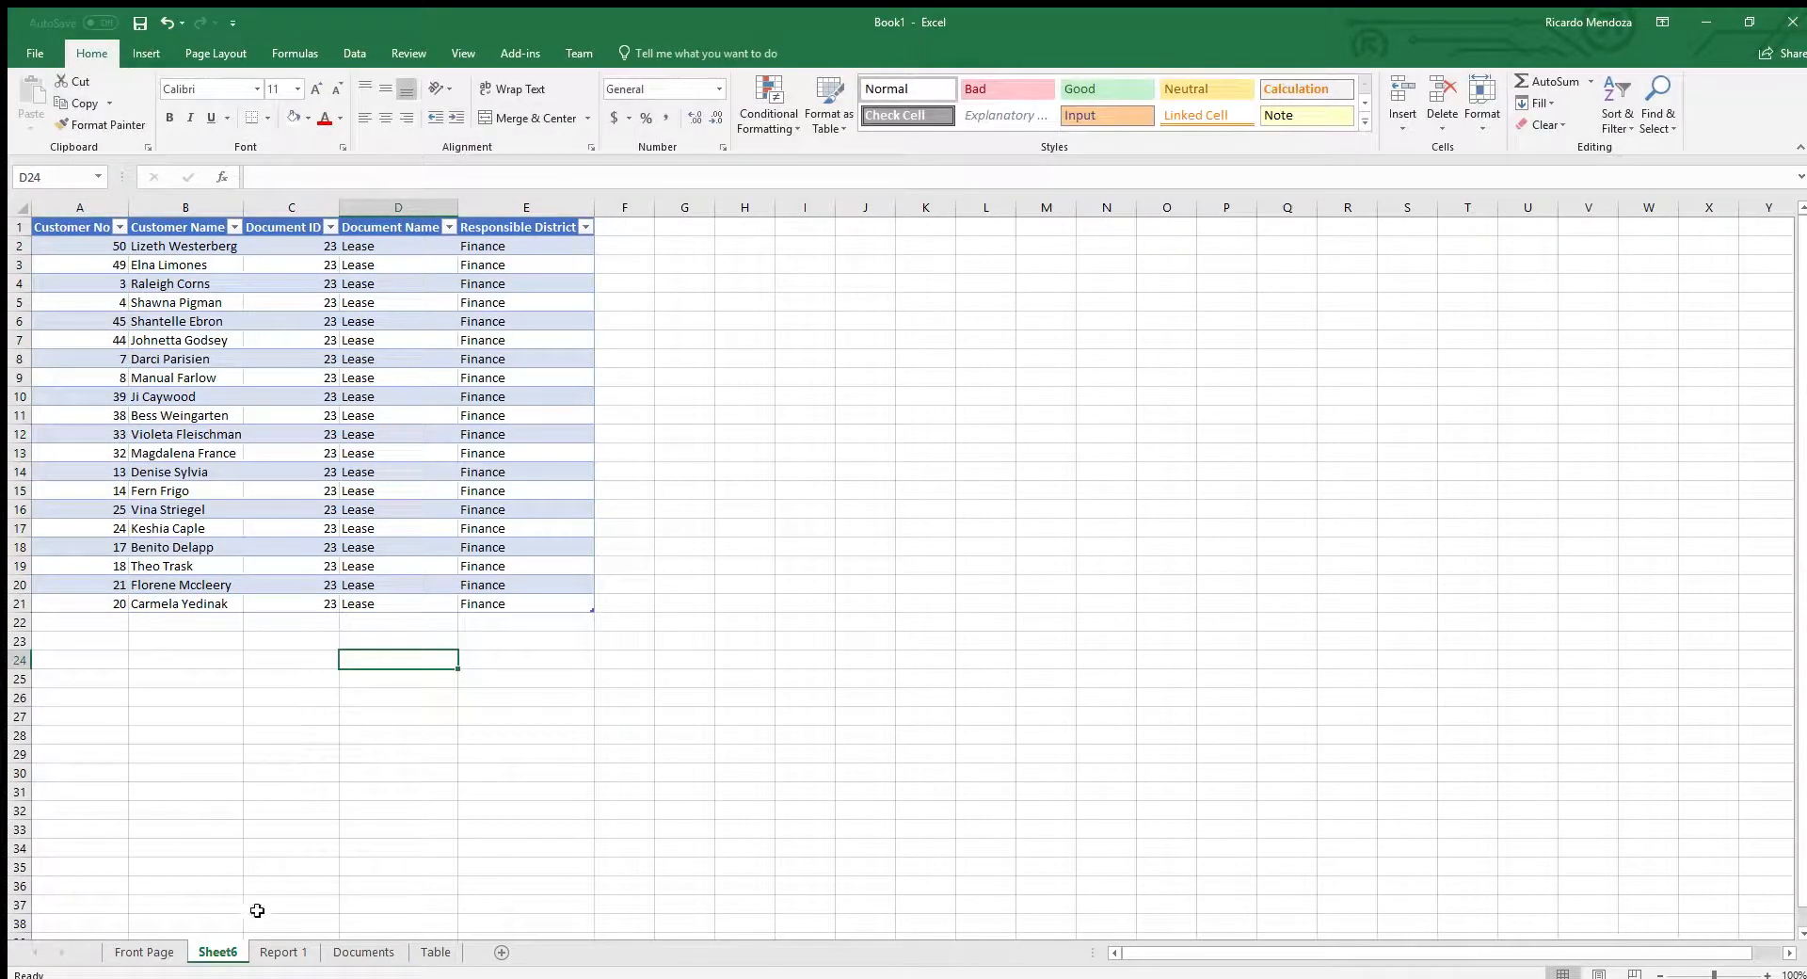
Step: Swap the PivotTable's fields on Report 1, placing Responsible District in the rows and Document Name in the columns
{"action": "left_click", "coordinate": [363, 952]}
{"action": "left_click", "coordinate": [282, 951]}
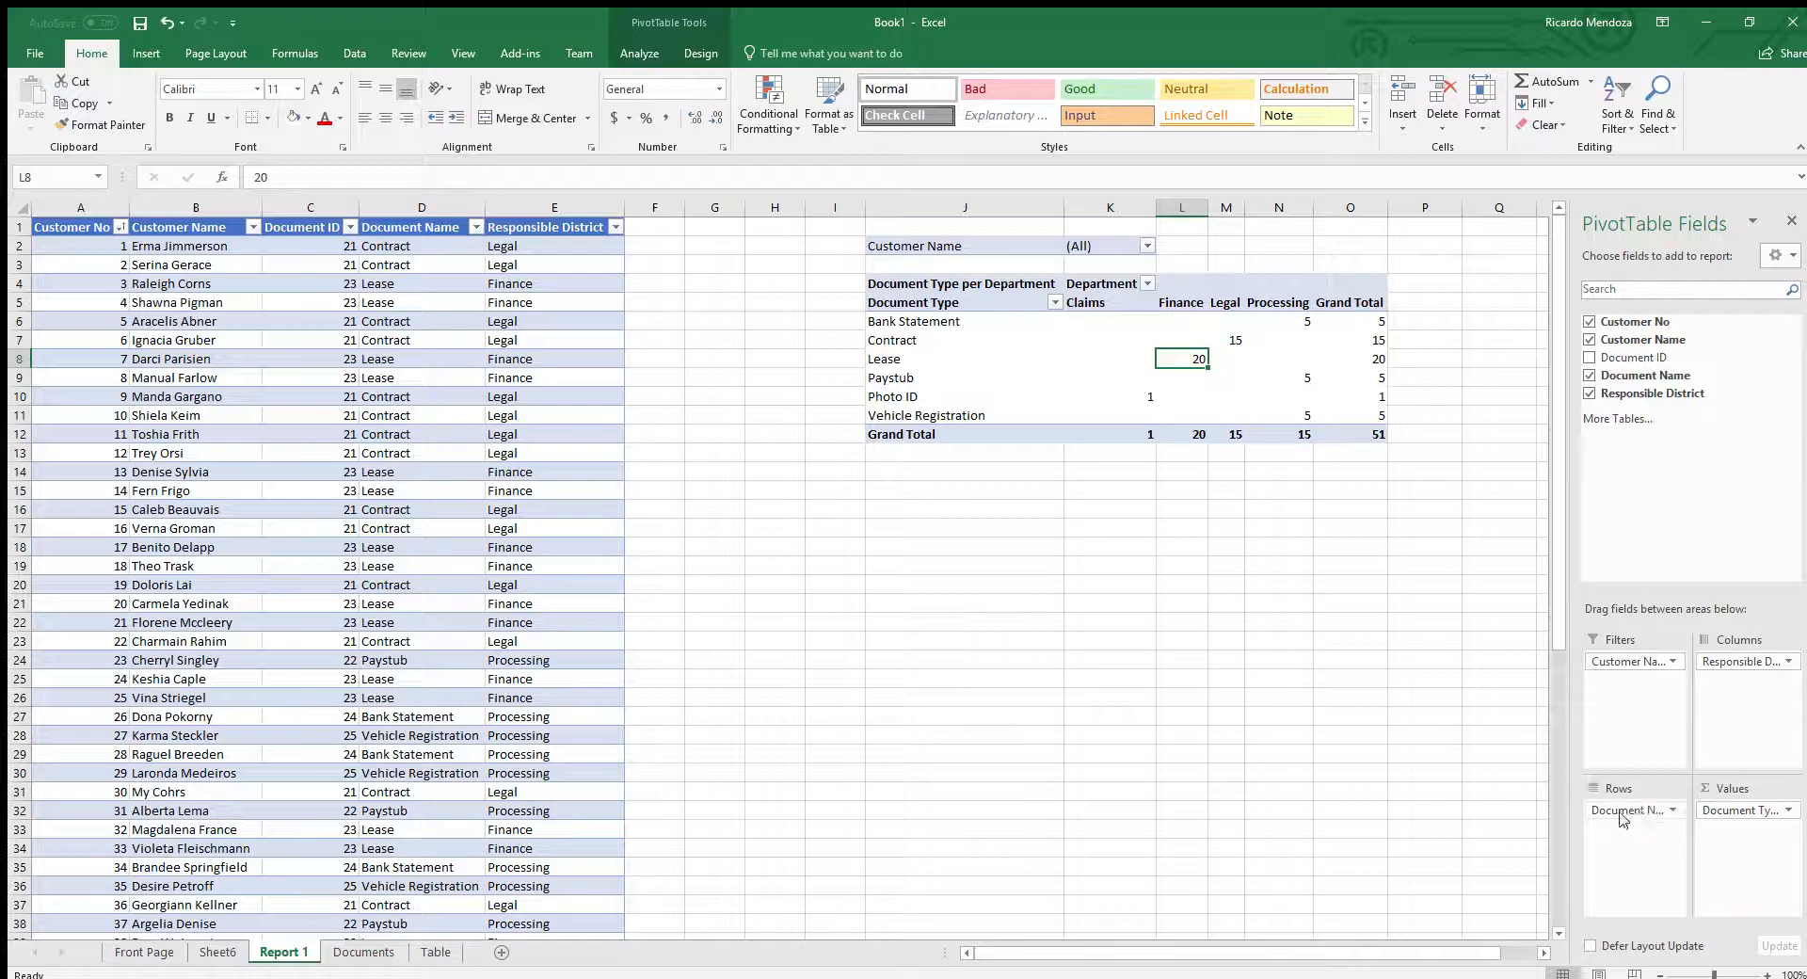
{"action": "mouse_move", "coordinate": [1658, 815]}
{"action": "left_mouse_down"}
{"action": "mouse_move", "coordinate": [1710, 808]}
{"action": "mouse_move", "coordinate": [1737, 675]}
{"action": "mouse_move", "coordinate": [1666, 828]}
{"action": "left_mouse_up"}
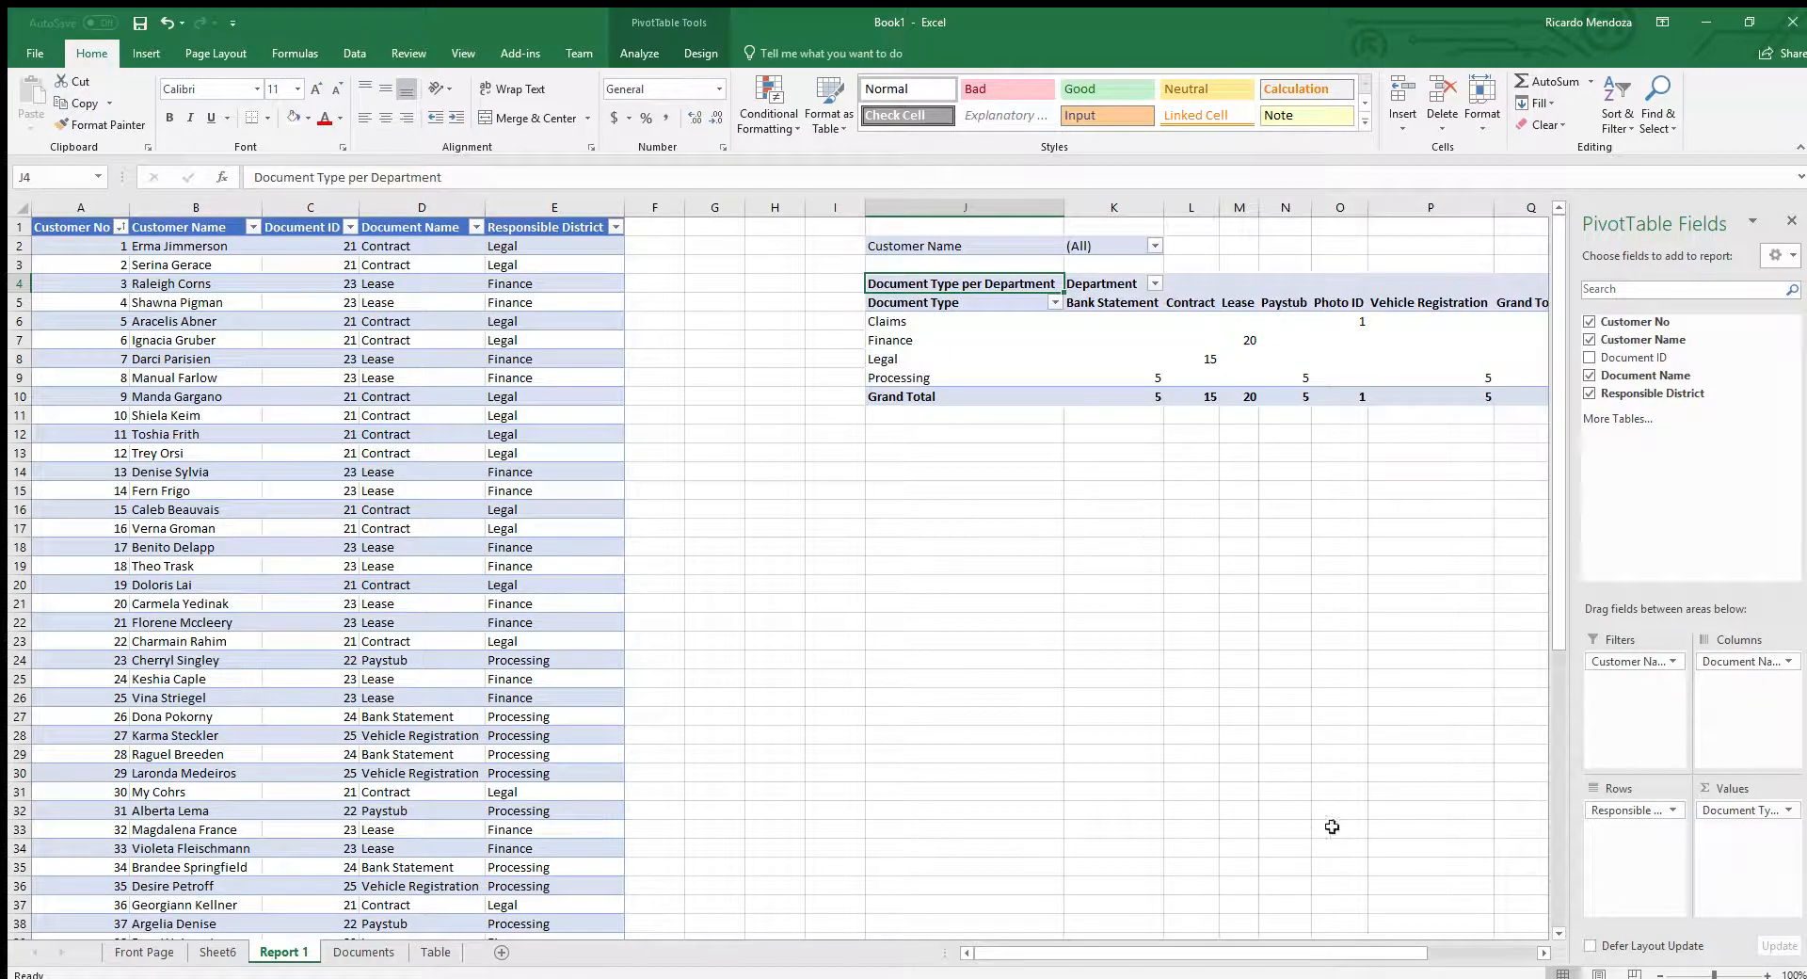
{"action": "left_click_drag", "start_coordinate": [1306, 961], "coordinate": [1482, 920]}
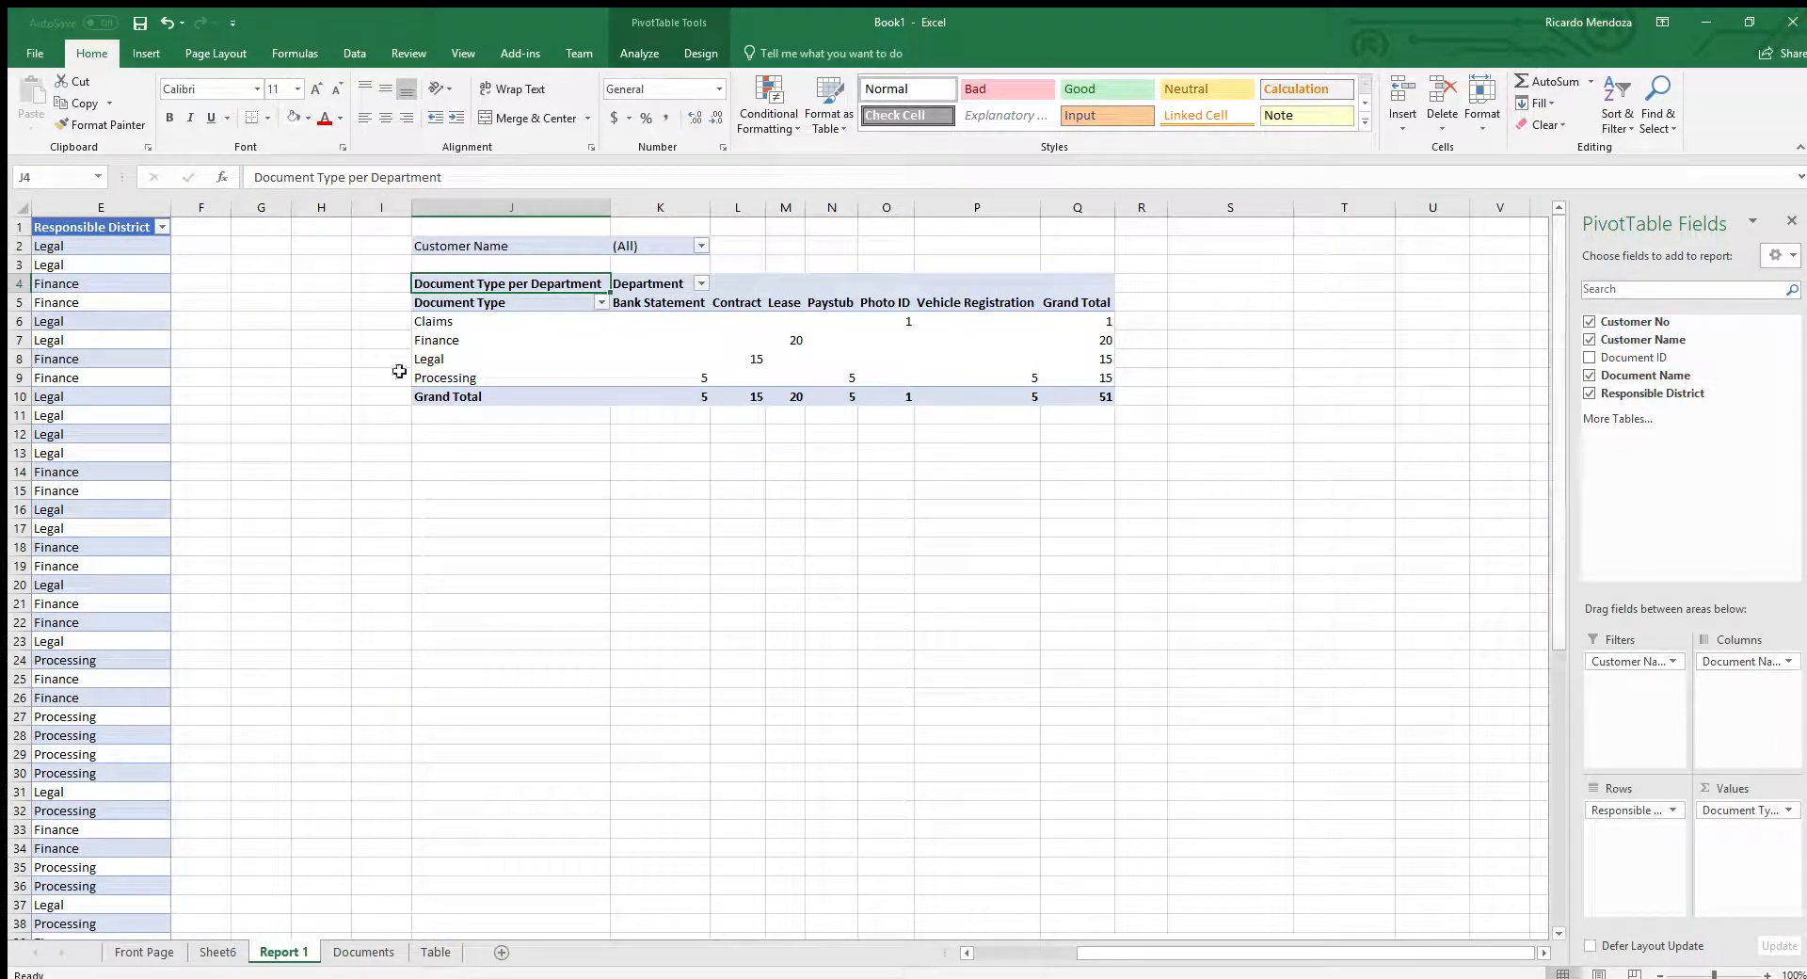
{"action": "left_click_drag", "start_coordinate": [1136, 952], "coordinate": [1086, 952]}
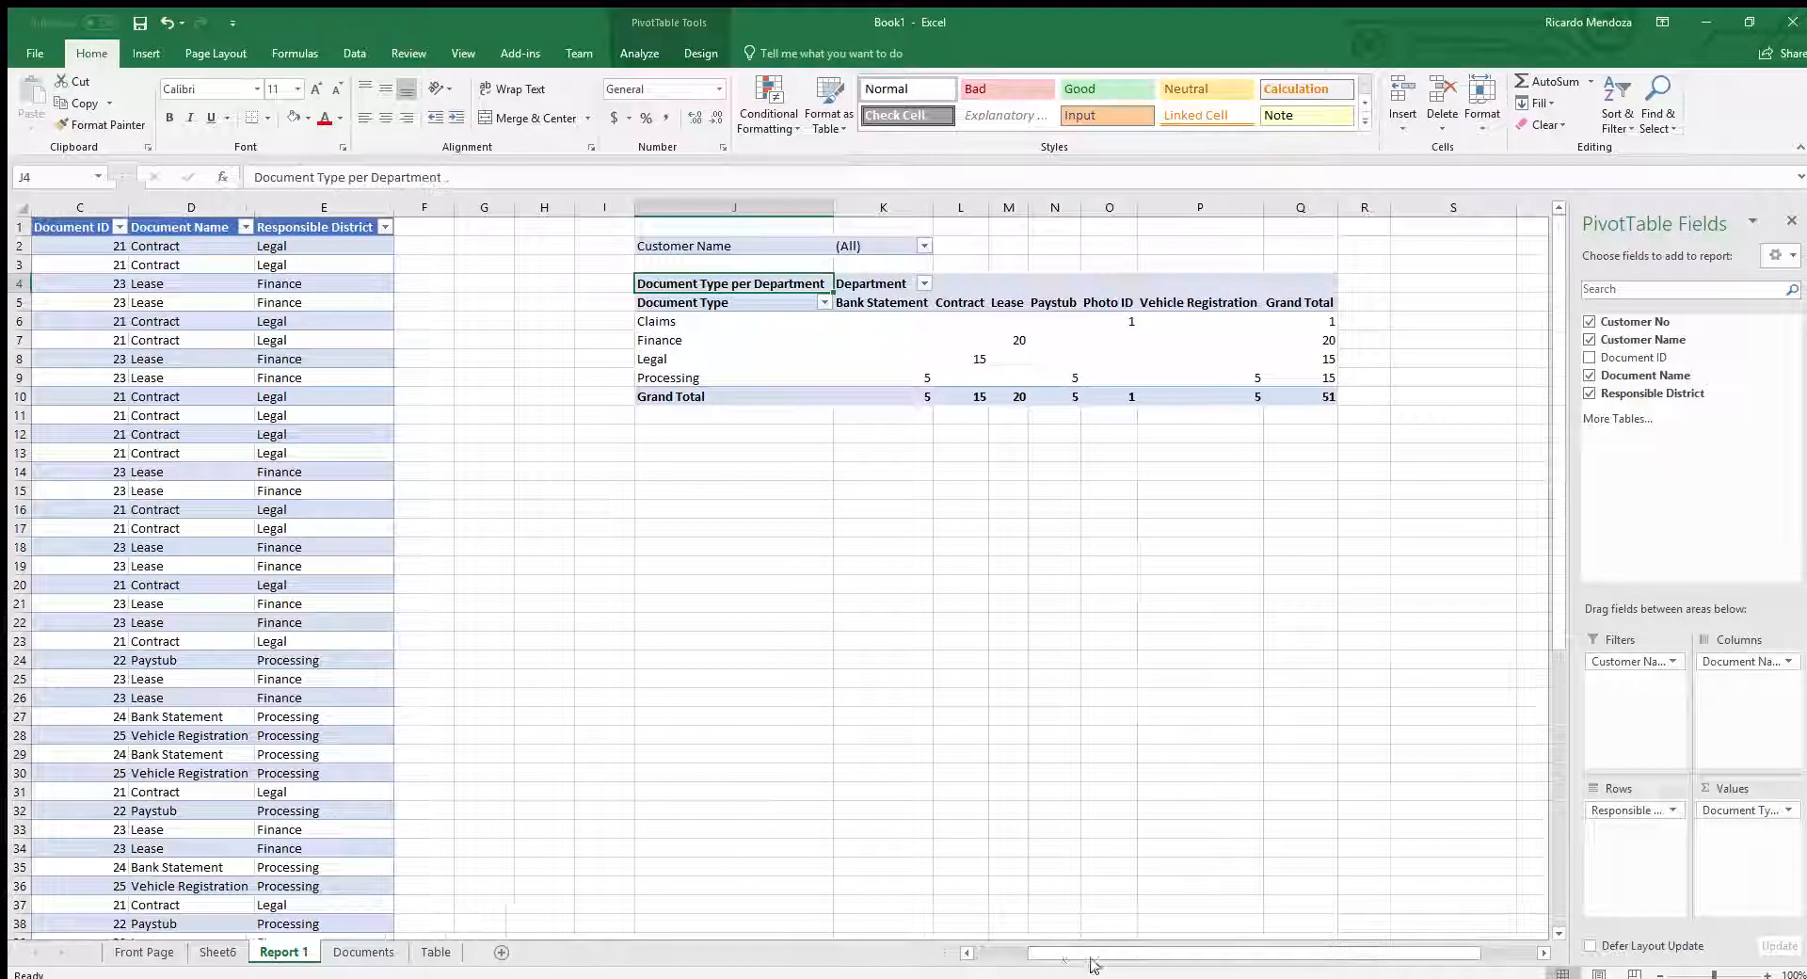